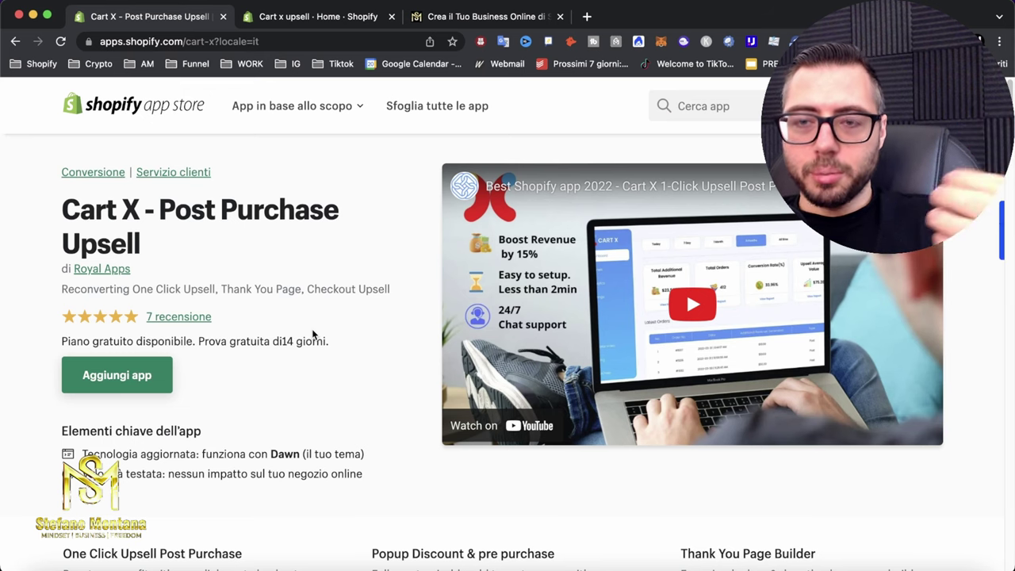
- Skim the Cart X - Post Purchase Upsell listing in the Shopify App Store, from its header through the features to the pricing section
scroll(312, 333, "down", 3)
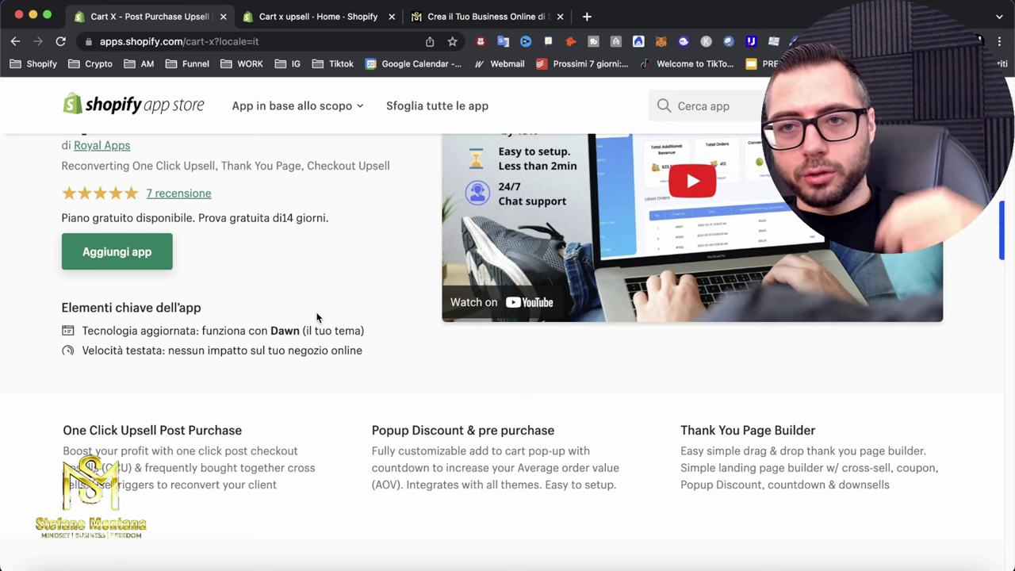
scroll(316, 317, "up", 3)
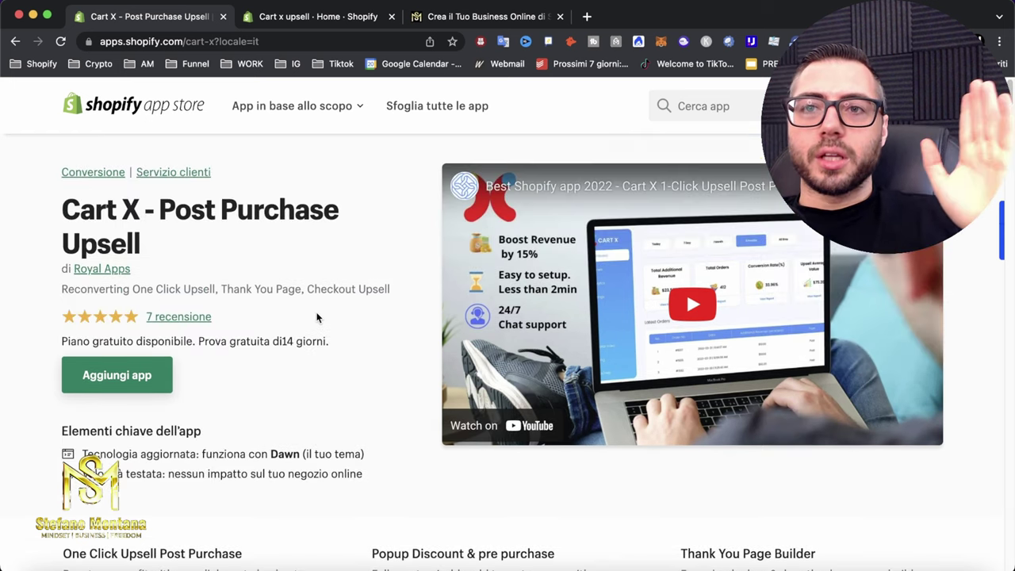
scroll(325, 315, "down", 5)
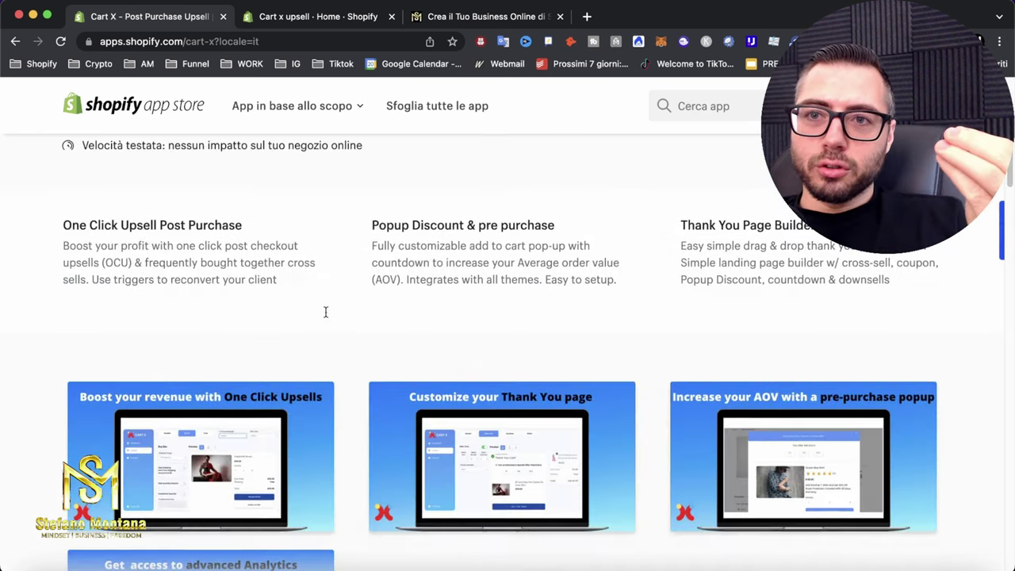
scroll(326, 315, "up", 3)
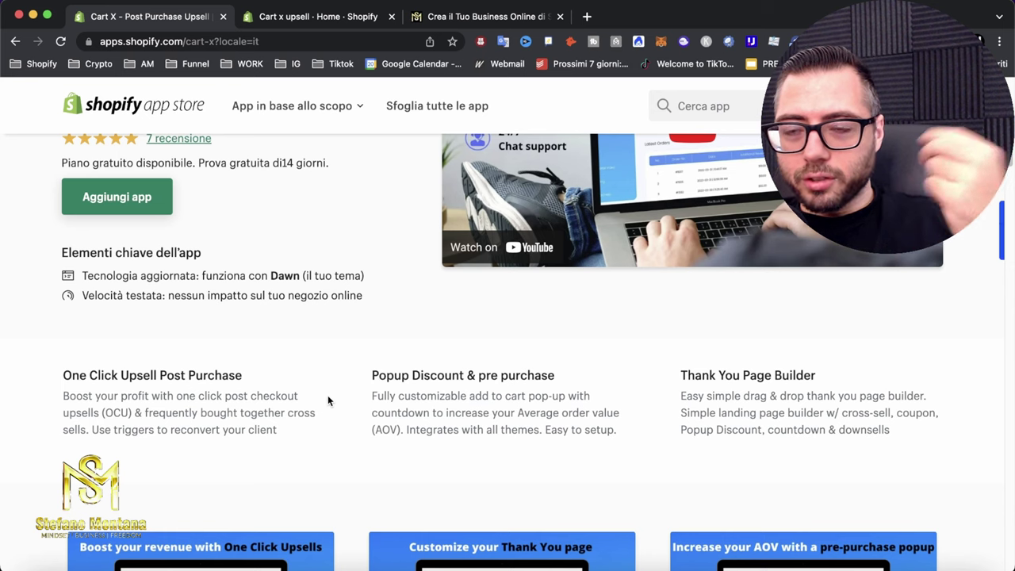
scroll(328, 395, "down", 10)
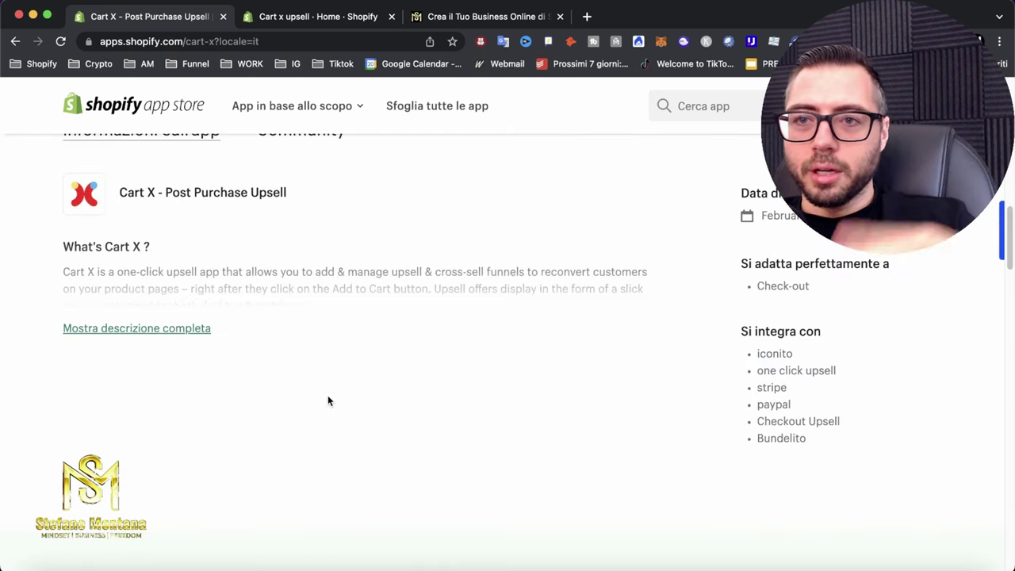
scroll(327, 394, "down", 5)
scroll(328, 400, "down", 3)
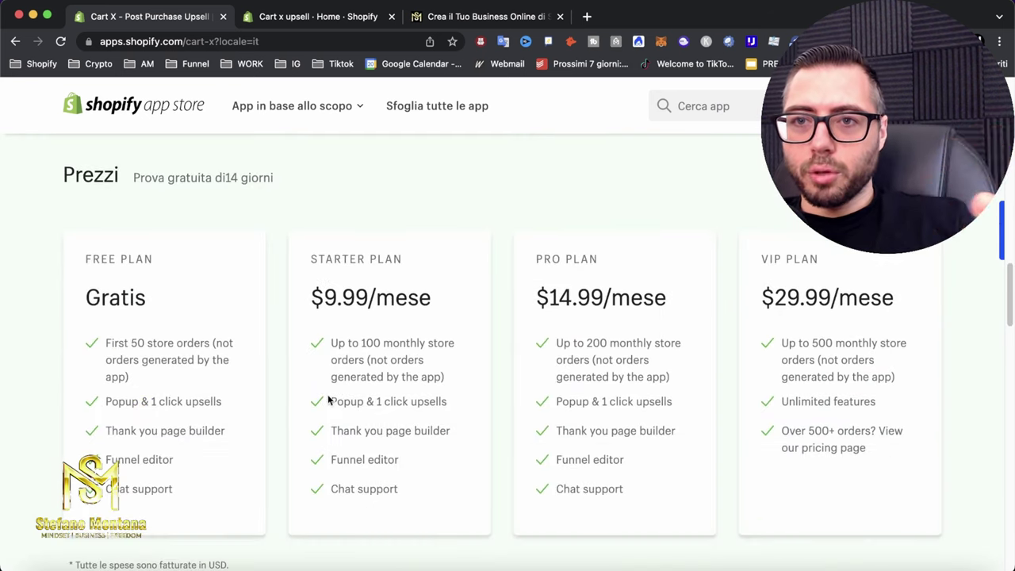
scroll(289, 342, "up", 10)
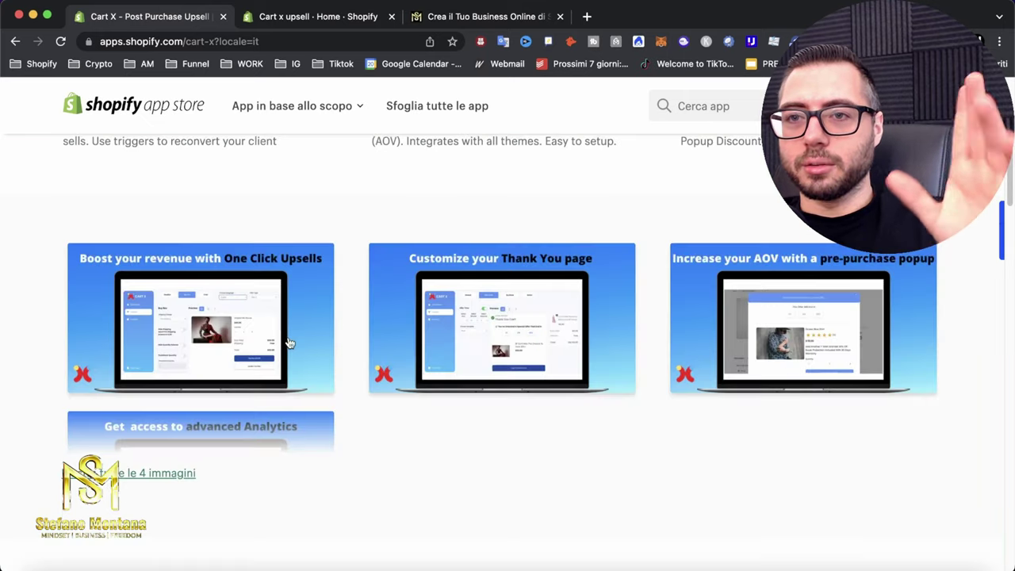
scroll(290, 342, "up", 3)
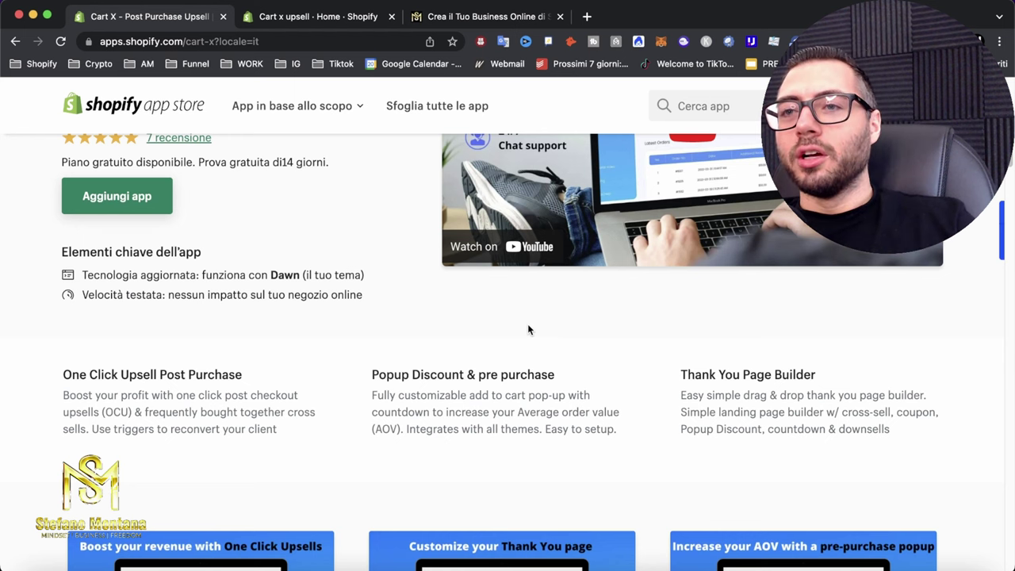
scroll(527, 330, "up", 4)
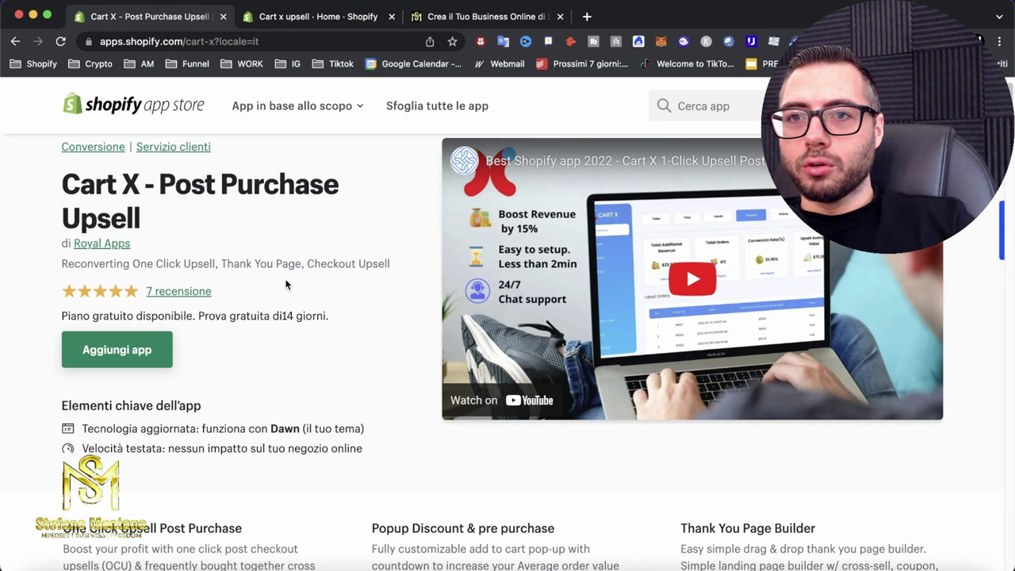
scroll(349, 340, "down", 1)
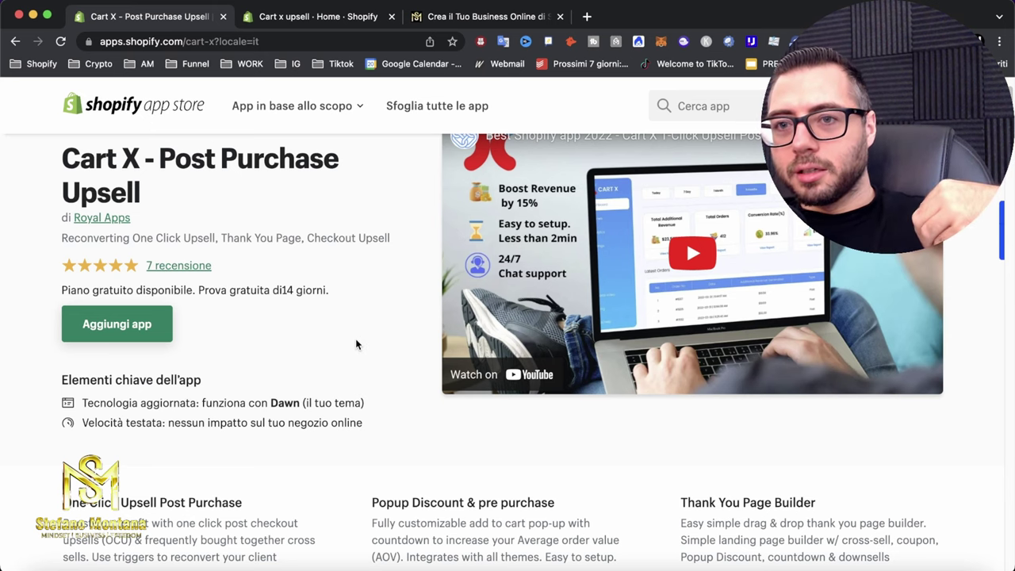
- Read the Popup Discount & pre purchase feature description, highlighting its heading and the average order value text
scroll(356, 344, "down", 5)
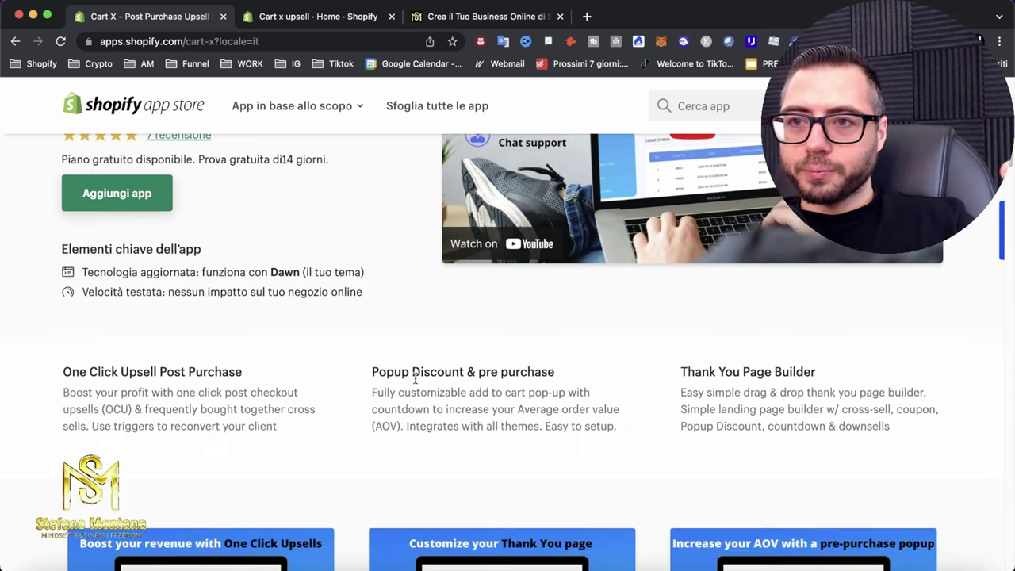
triple_click(488, 372)
left_click(525, 379)
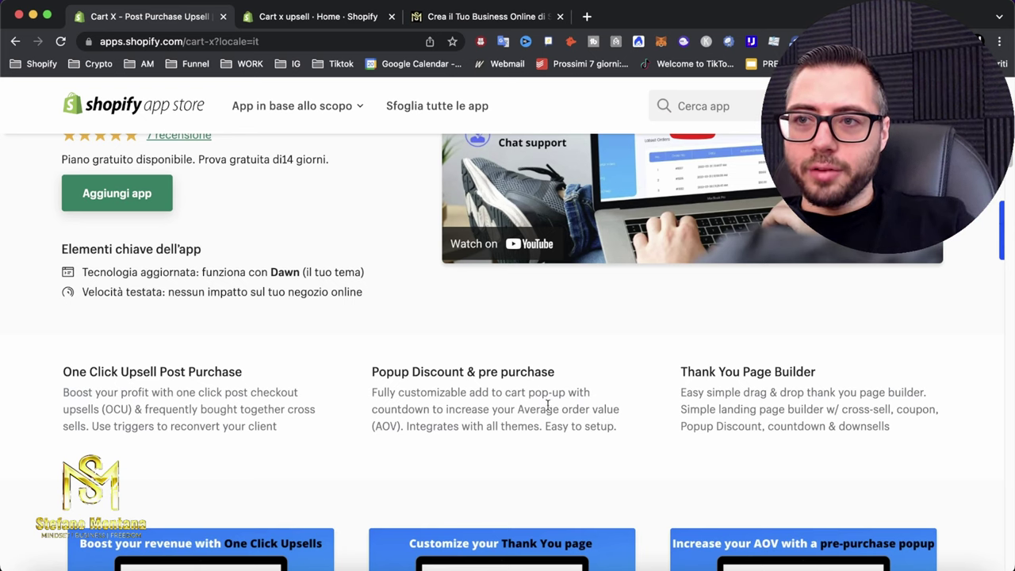
left_click_drag(518, 410, 538, 420)
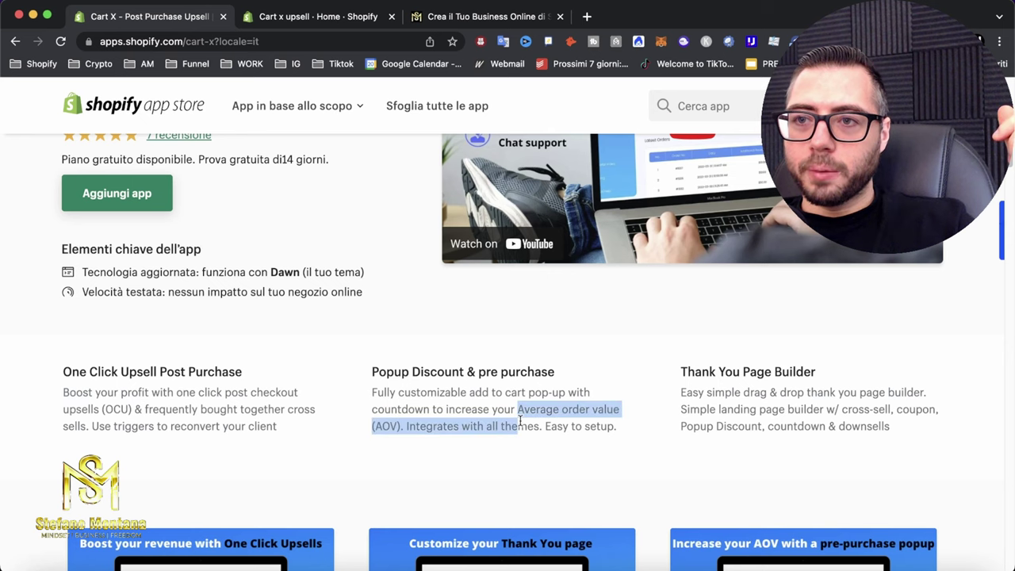
left_click(539, 421)
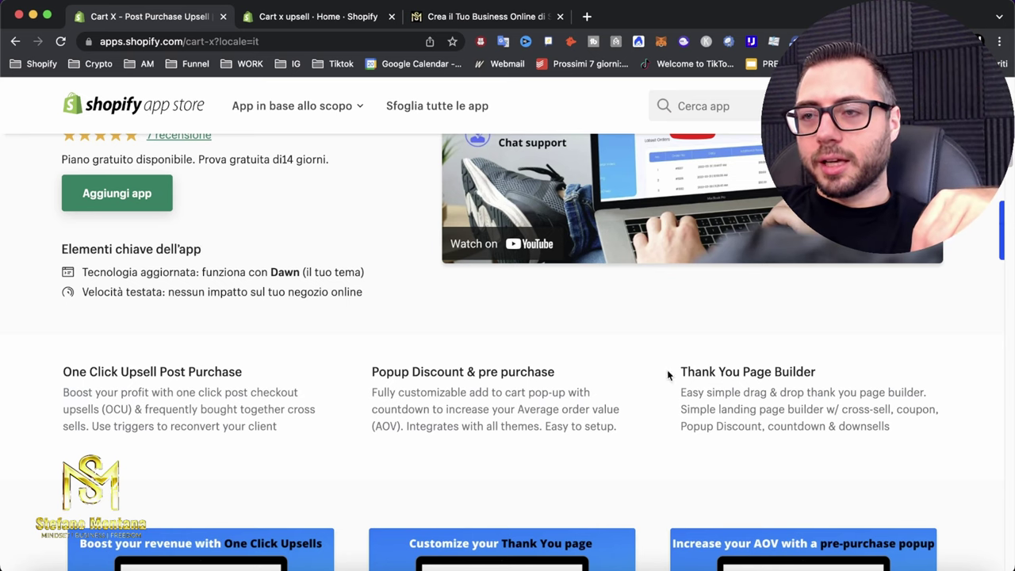
- Read the Thank You Page Builder feature description, highlighting the lines on cross-sell, coupon, popup discount, countdown and downsells
left_click_drag(674, 369, 831, 393)
left_click(874, 399)
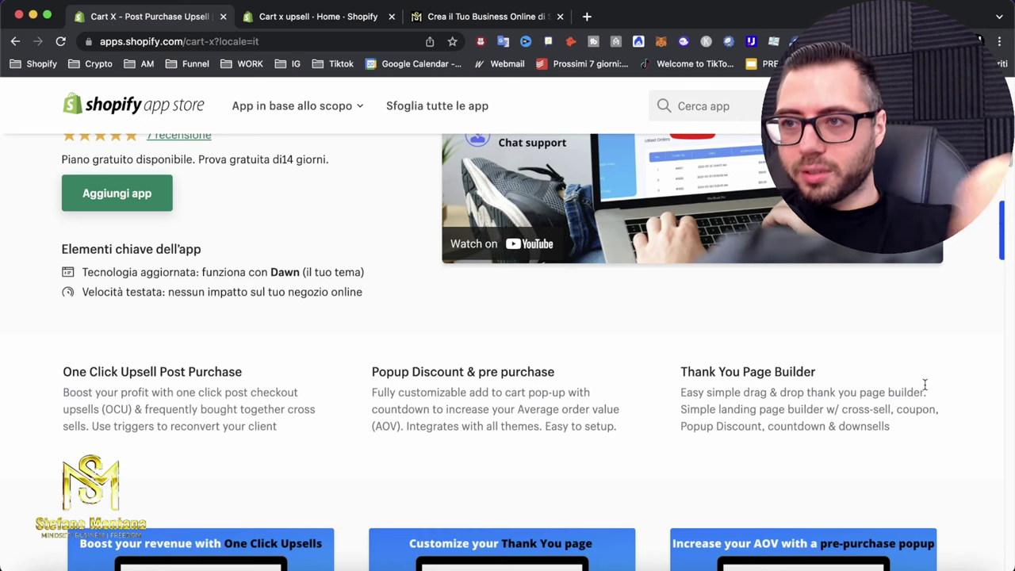
left_click_drag(905, 435, 680, 406)
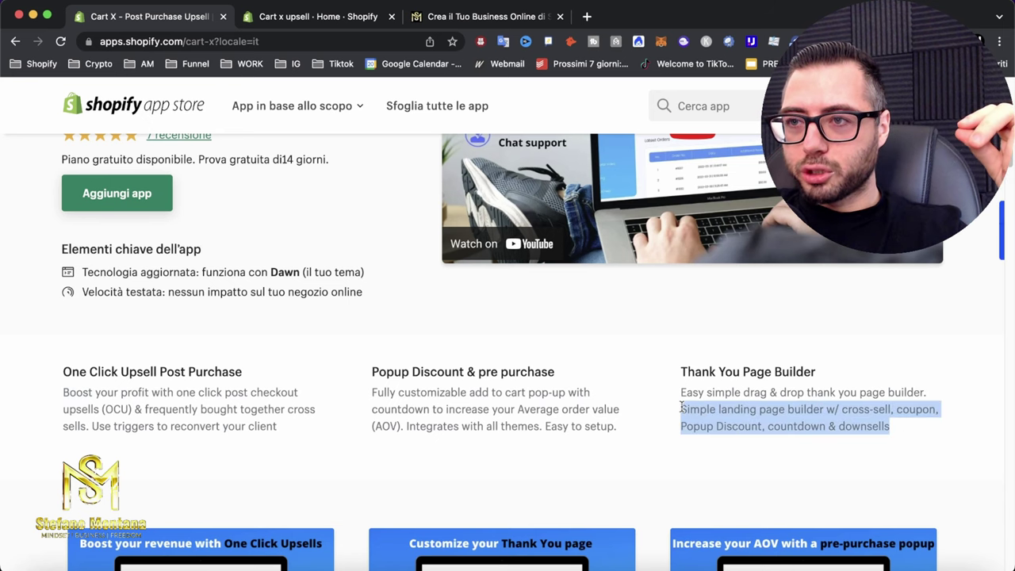
left_click(758, 446)
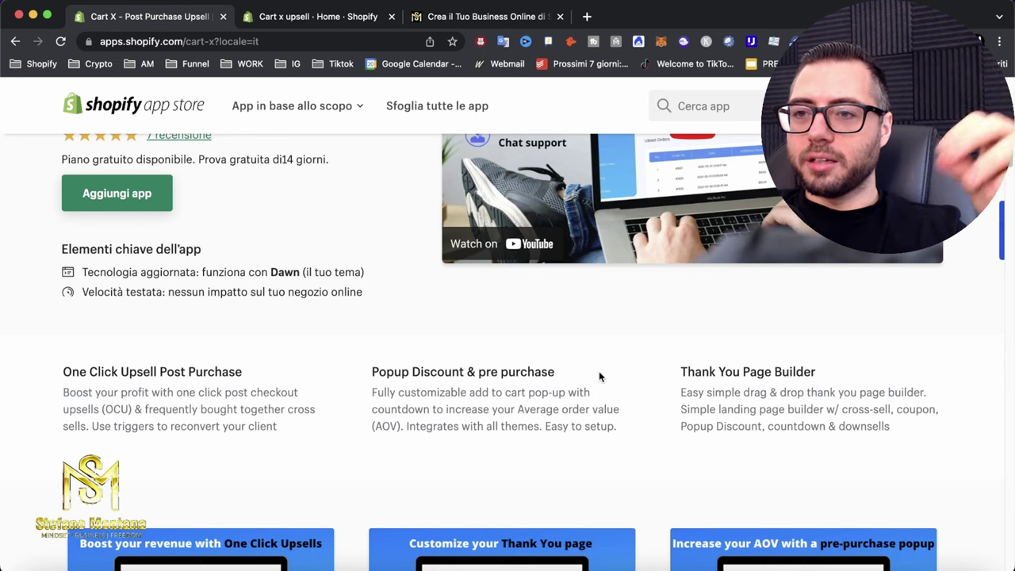
- View the listing's four screenshots enlarged, from One Click Upsells to advanced Analytics, and close the gallery
scroll(598, 371, "down", 4)
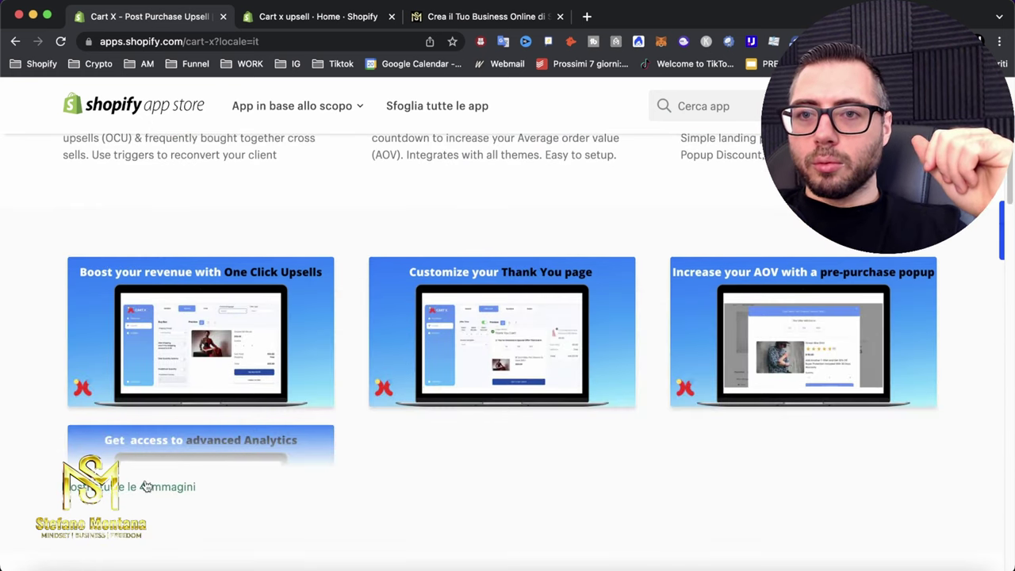
left_click(238, 373)
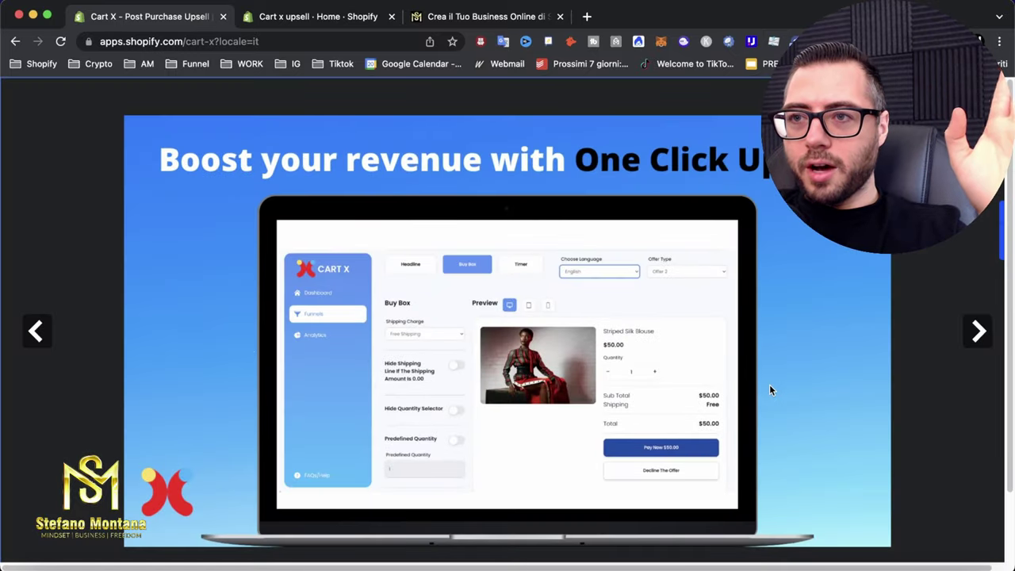
left_click(977, 331)
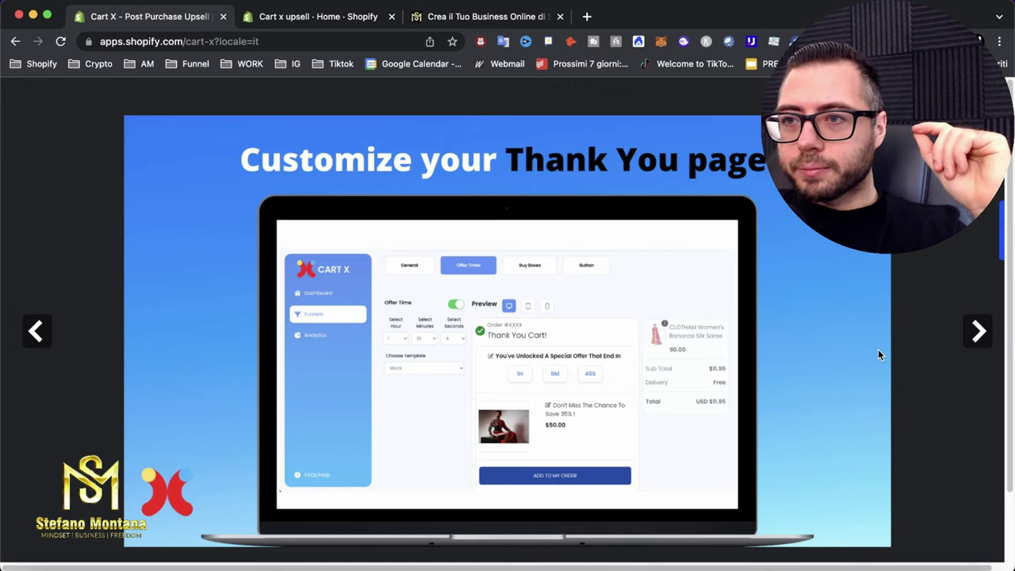
left_click(976, 331)
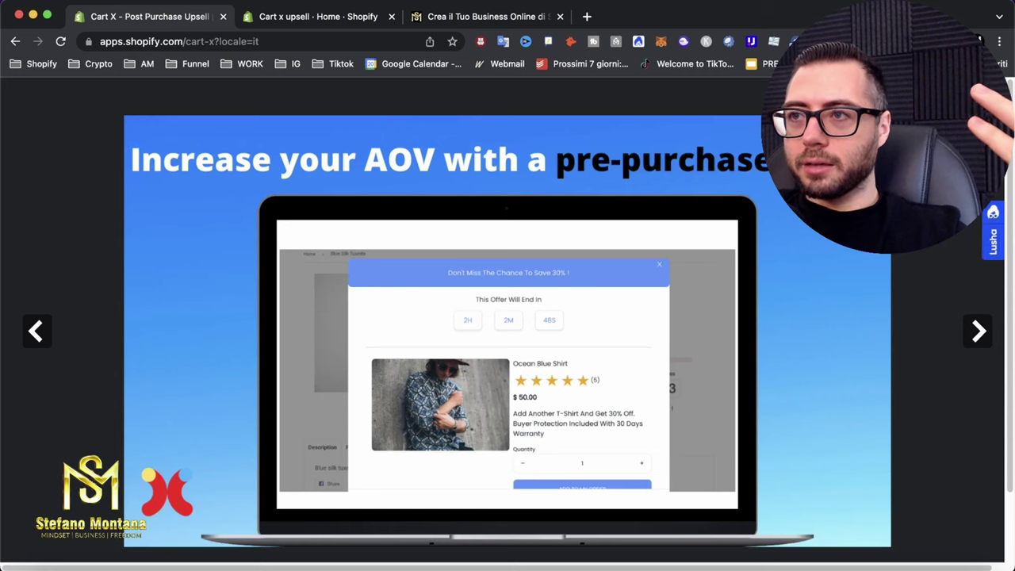
left_click(977, 331)
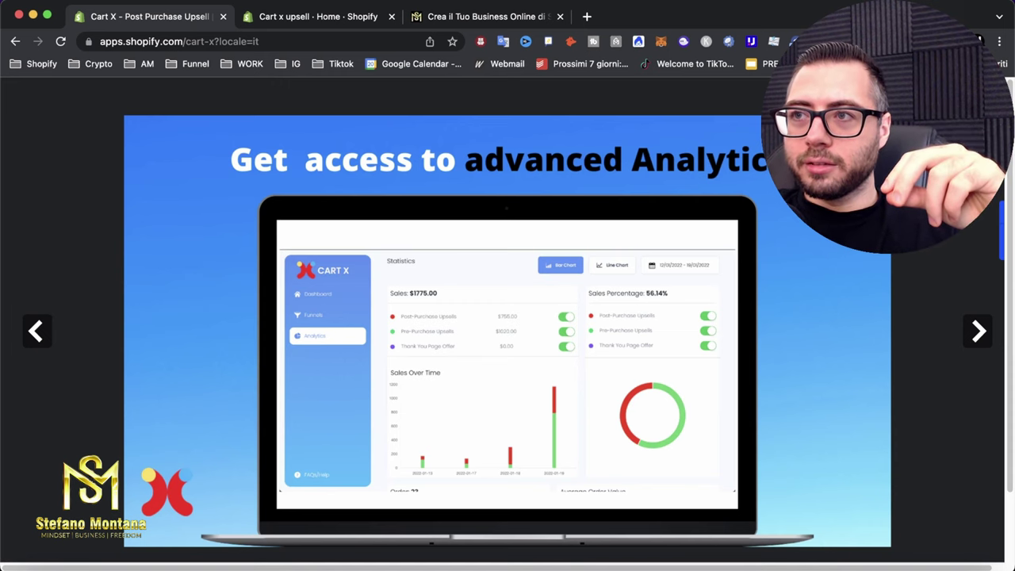
key("Escape")
- Examine the app's pricing plans, highlighting the monthly price of the VIP plan
scroll(615, 313, "down", 4)
scroll(615, 313, "down", 10)
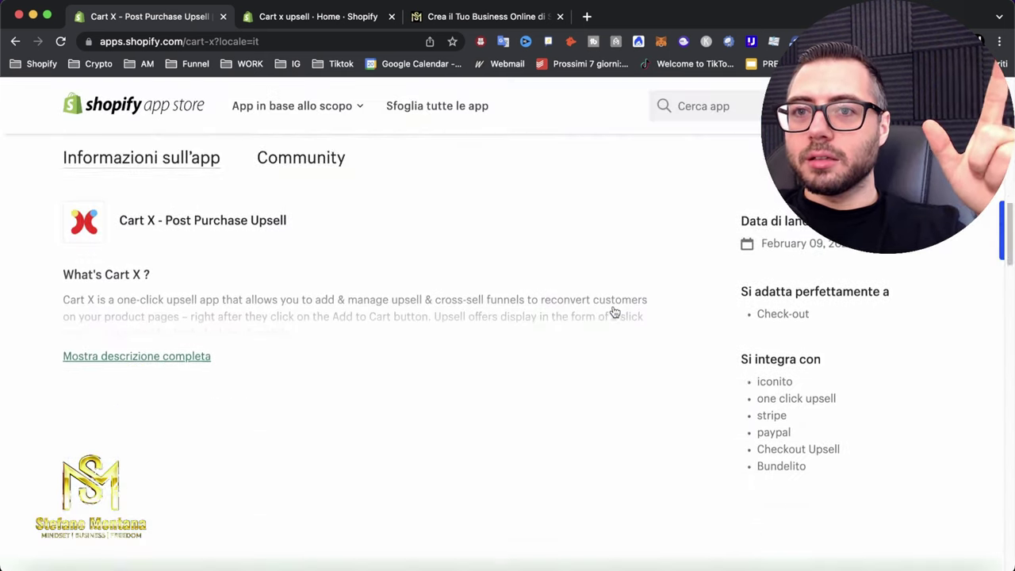
scroll(613, 310, "down", 4)
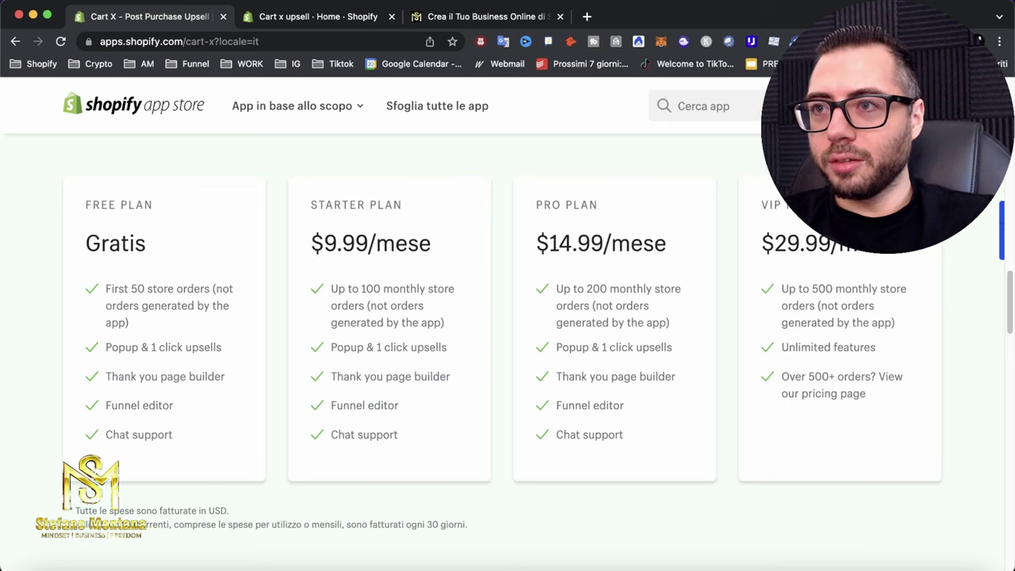
left_click_drag(768, 242, 940, 277)
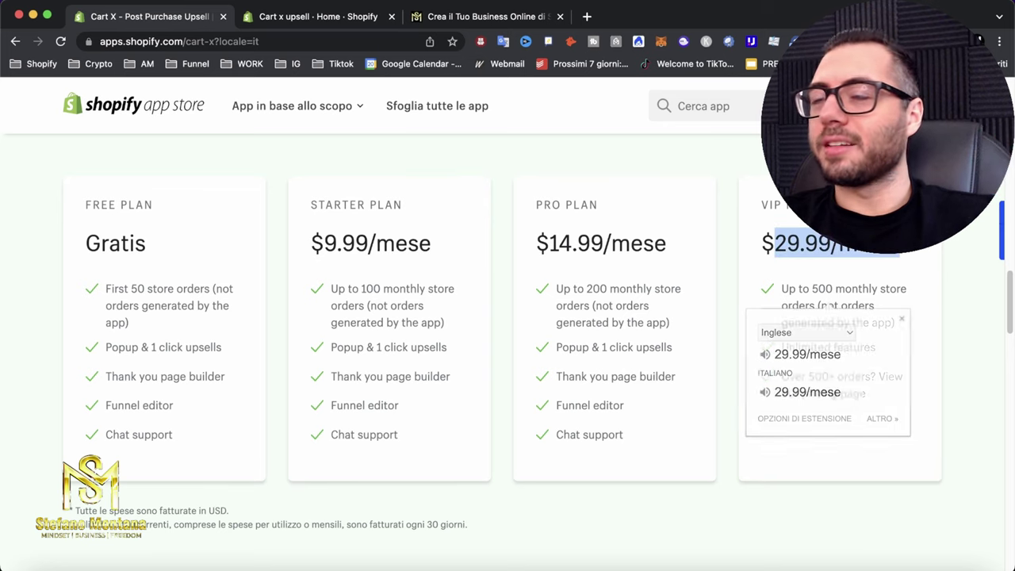
left_click(927, 274)
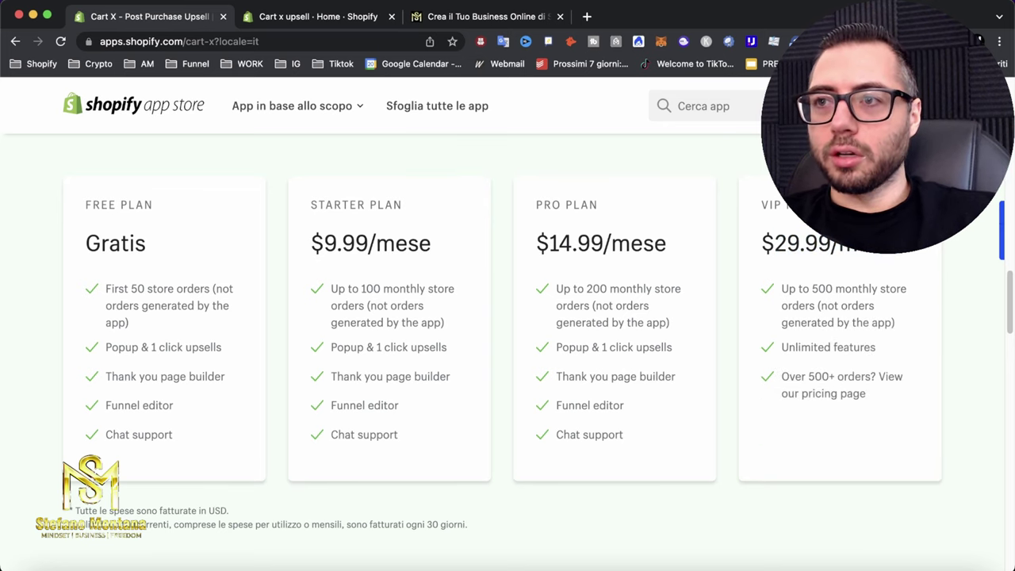
scroll(294, 289, "down", 3)
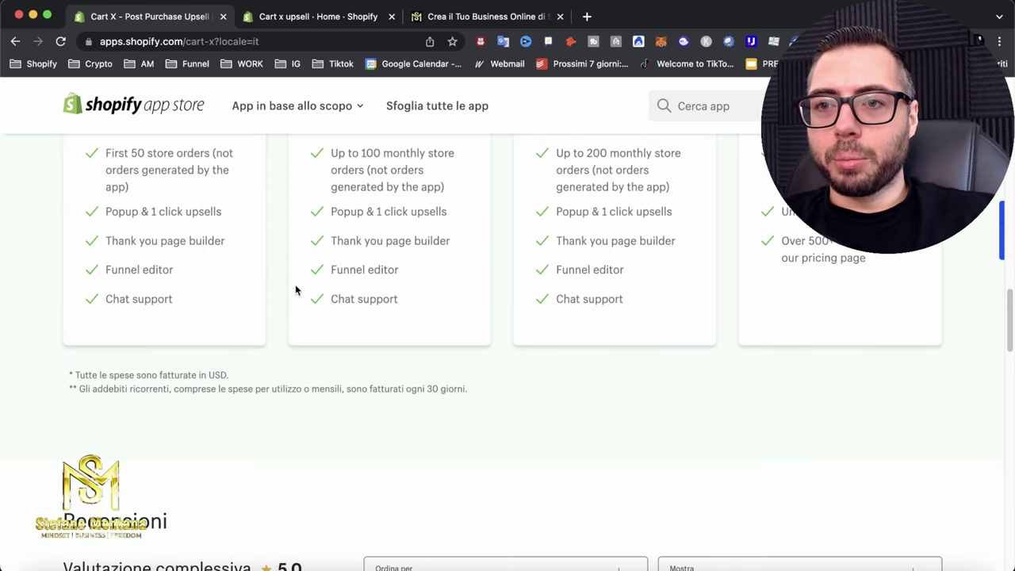
scroll(295, 290, "up", 3)
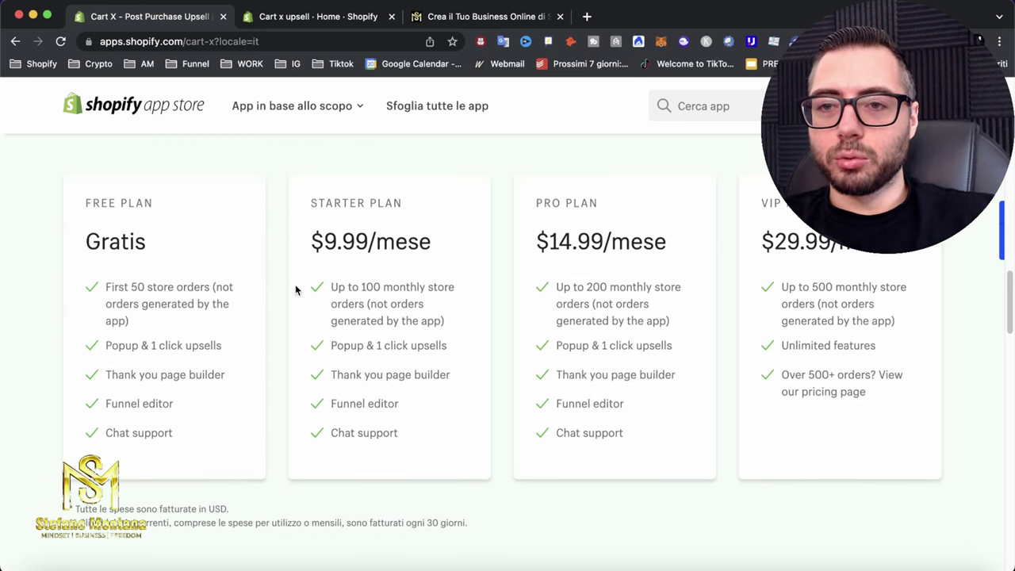
- Go over the whole app listing once more, from the header and app information back to the pricing plans
scroll(295, 286, "down", 8)
scroll(295, 286, "up", 14)
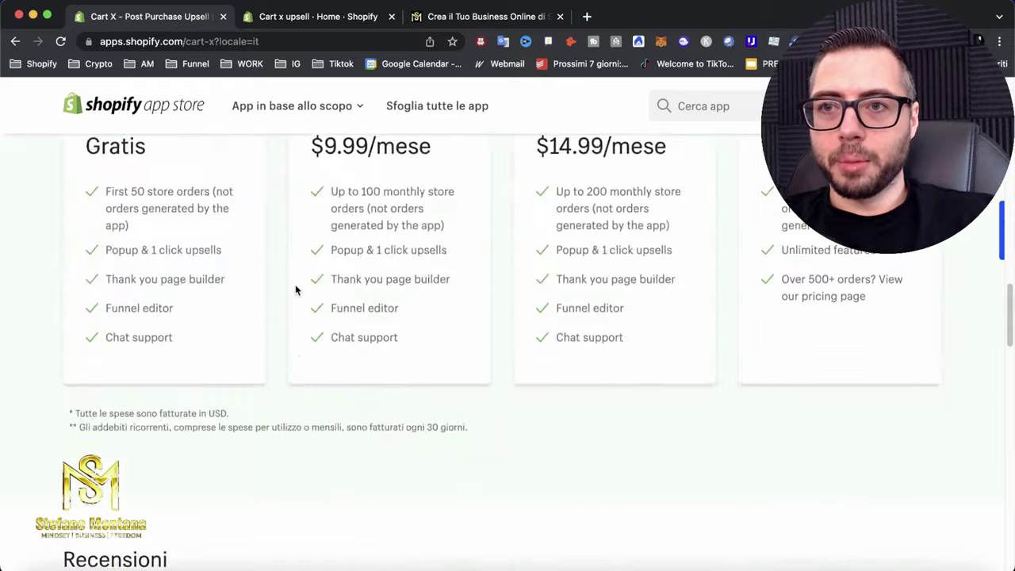
scroll(257, 273, "up", 5)
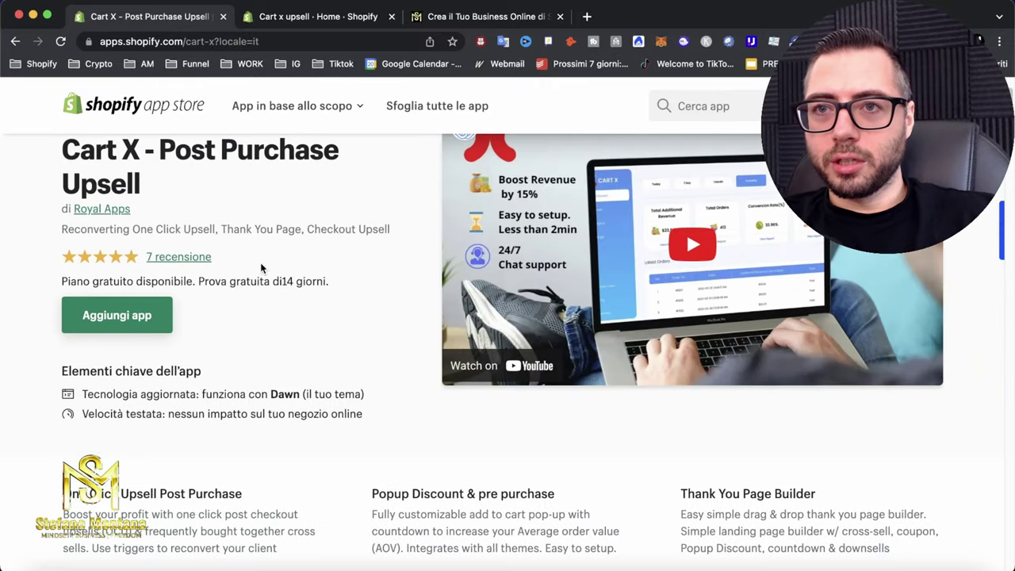
scroll(365, 345, "down", 8)
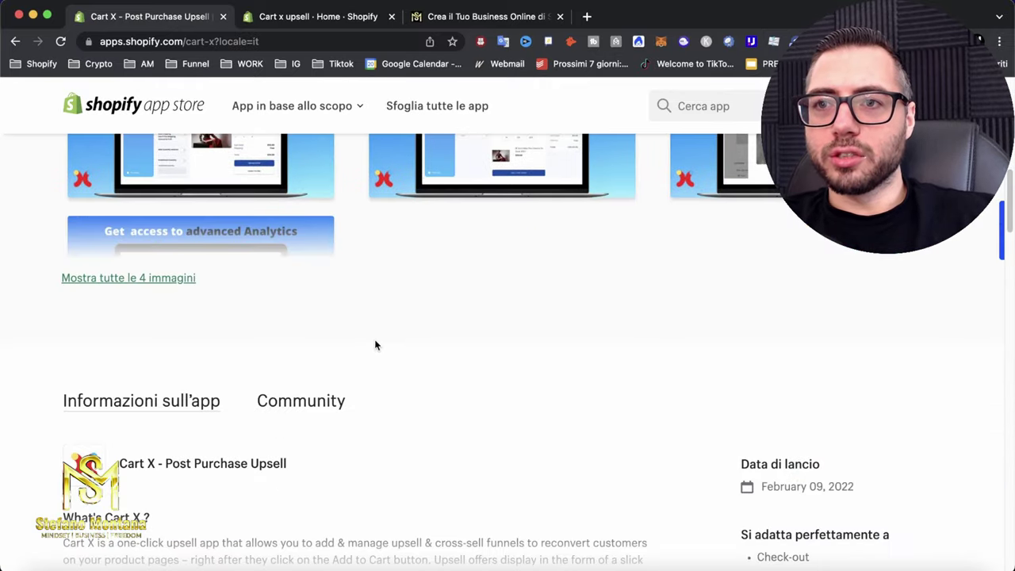
scroll(458, 352, "down", 5)
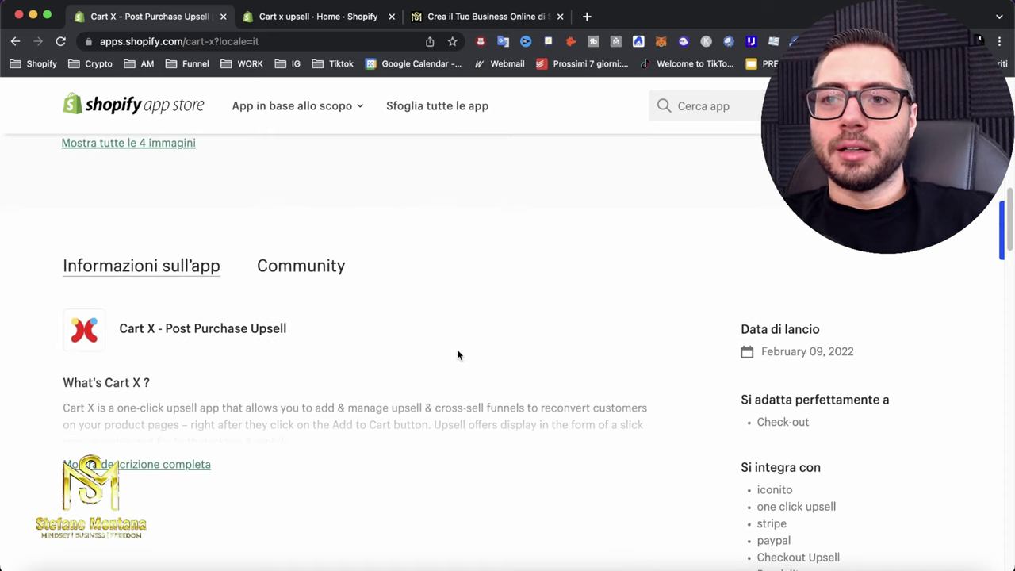
scroll(444, 354, "down", 4)
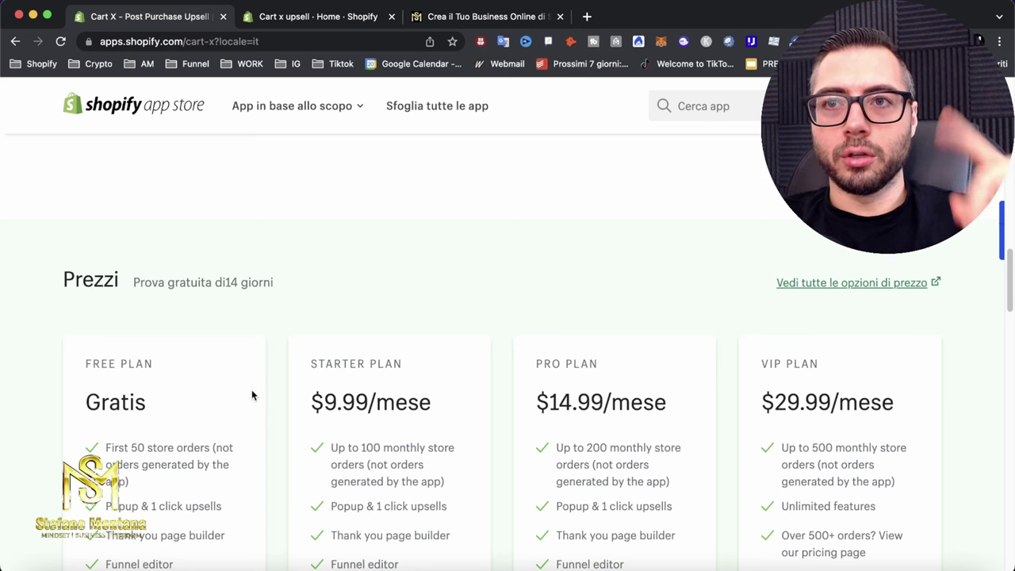
- Open the Cart X - Post Purchase Upsell app and the online store's storefront from the Shopify admin, and look over the storefront's products
left_click(330, 24)
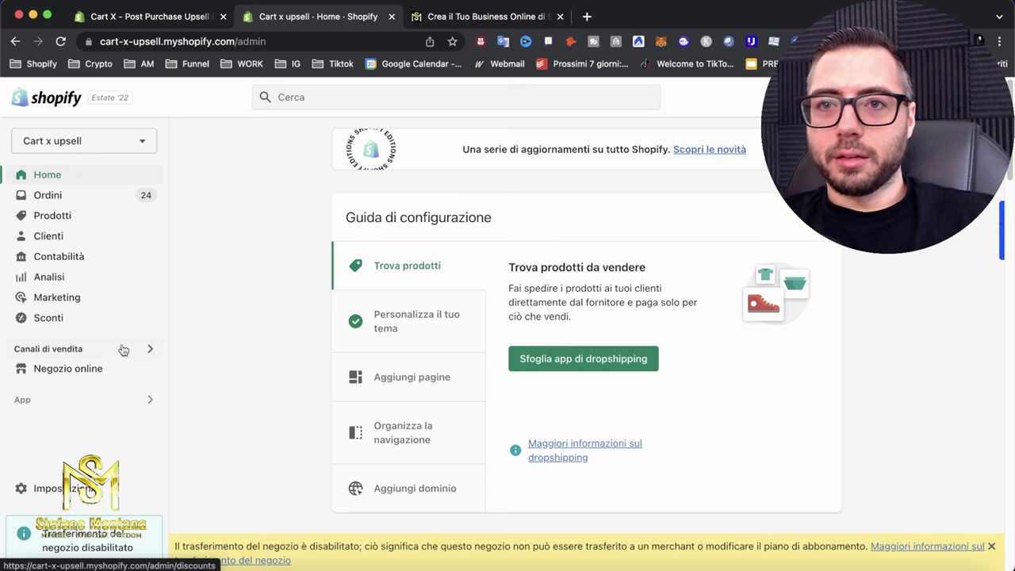
left_click(120, 398)
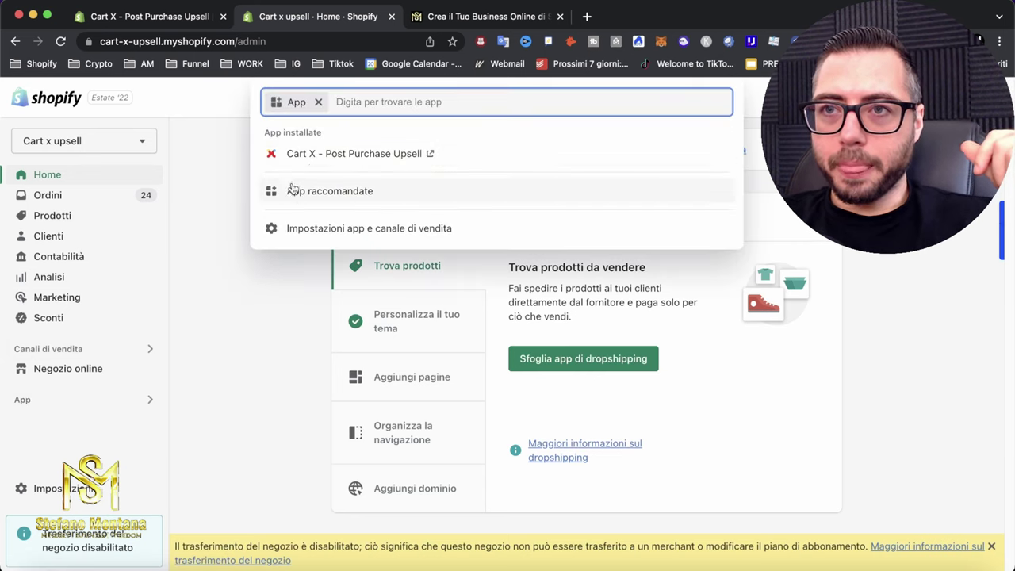
left_click(291, 187)
left_click(323, 28)
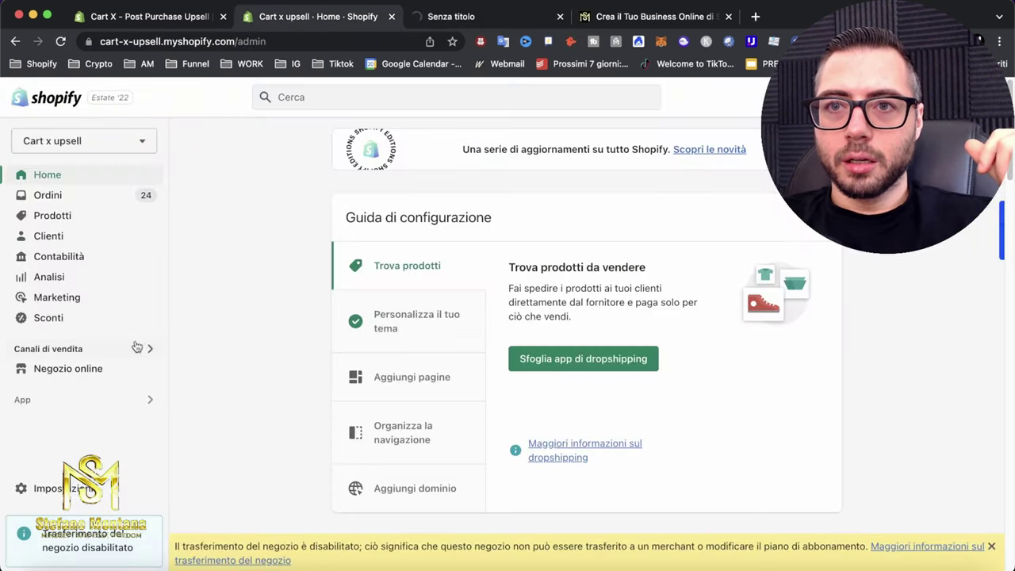
left_click(149, 367)
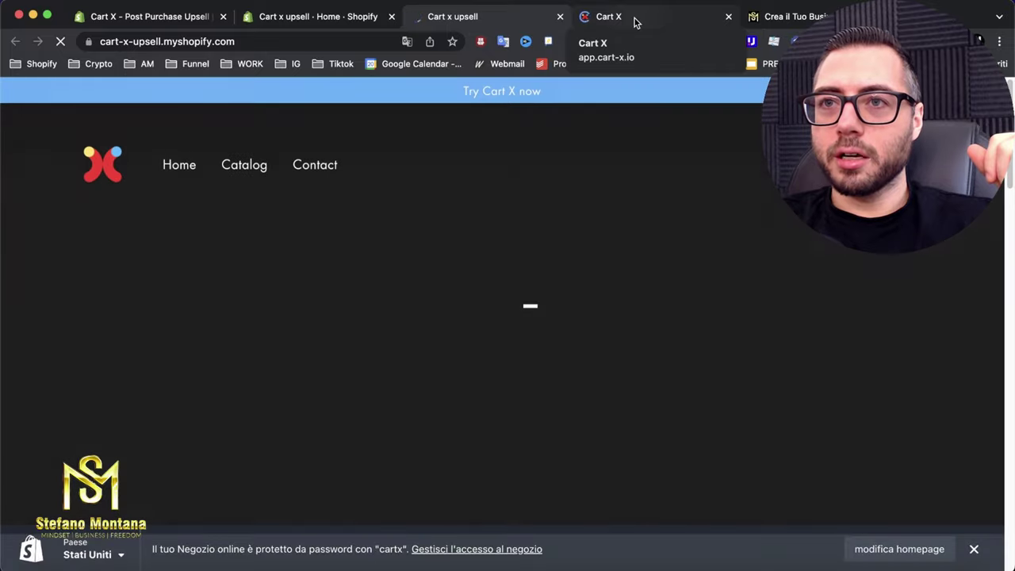
scroll(432, 277, "down", 5)
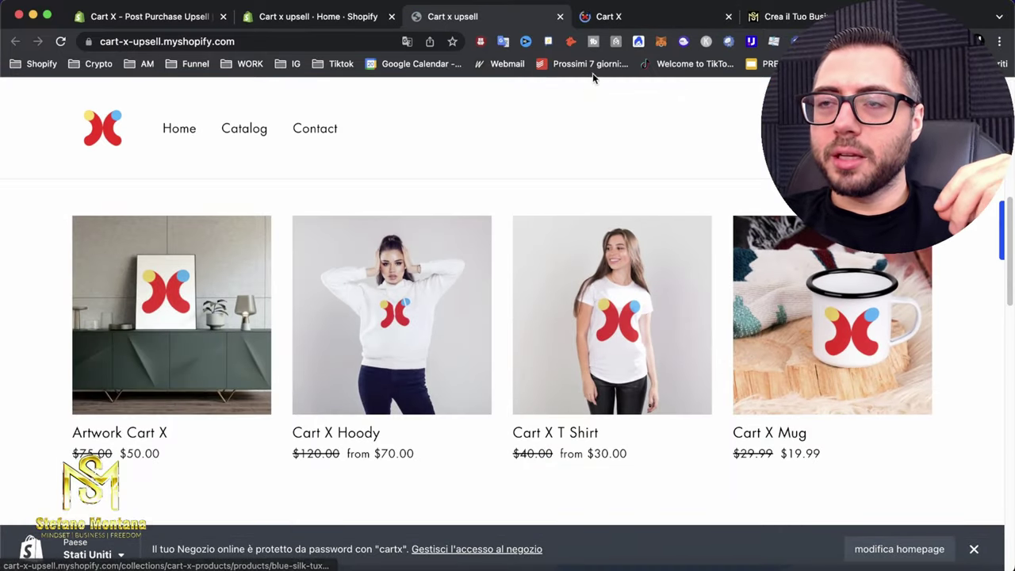
- Look through the Cart X app's dashboard, funnels list and bar-chart sales statistics in the analytics
left_click(630, 15)
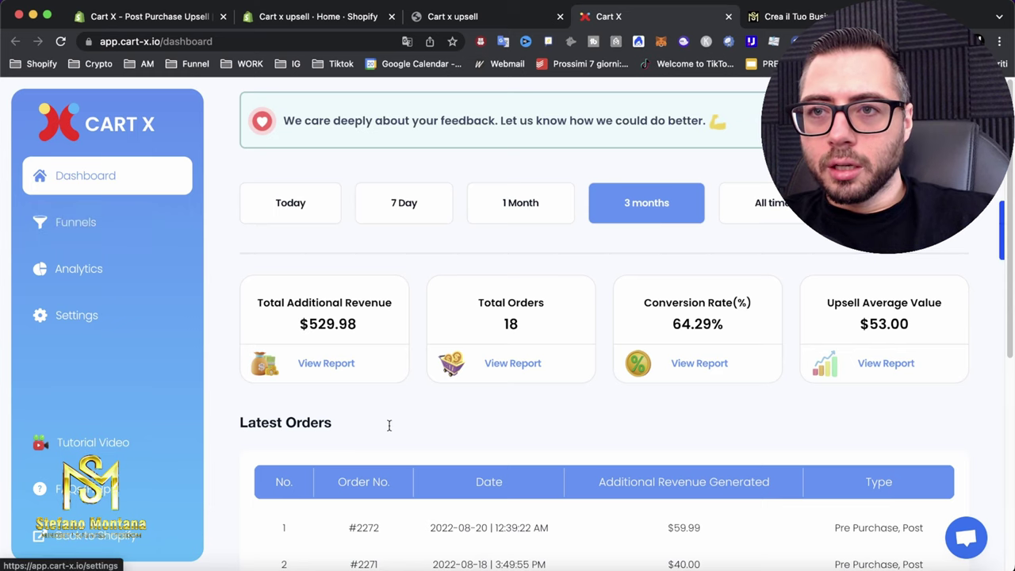
left_click(136, 220)
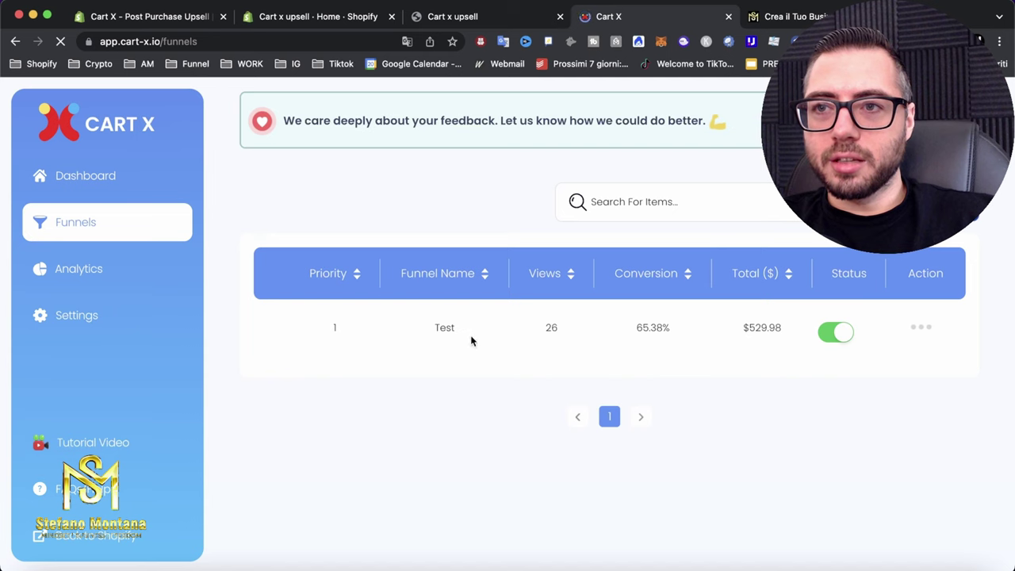
left_click(150, 277)
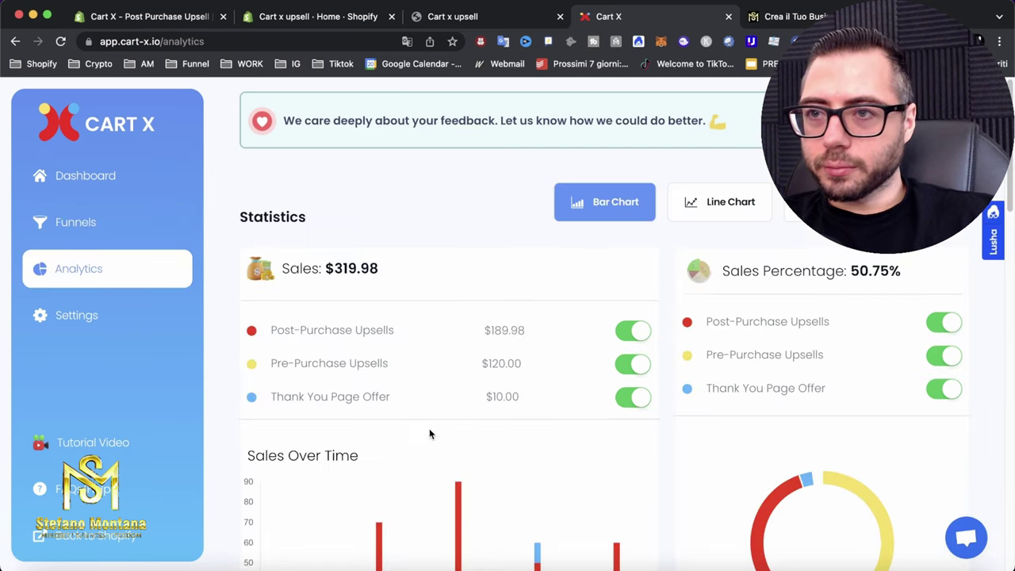
scroll(589, 346, "down", 3)
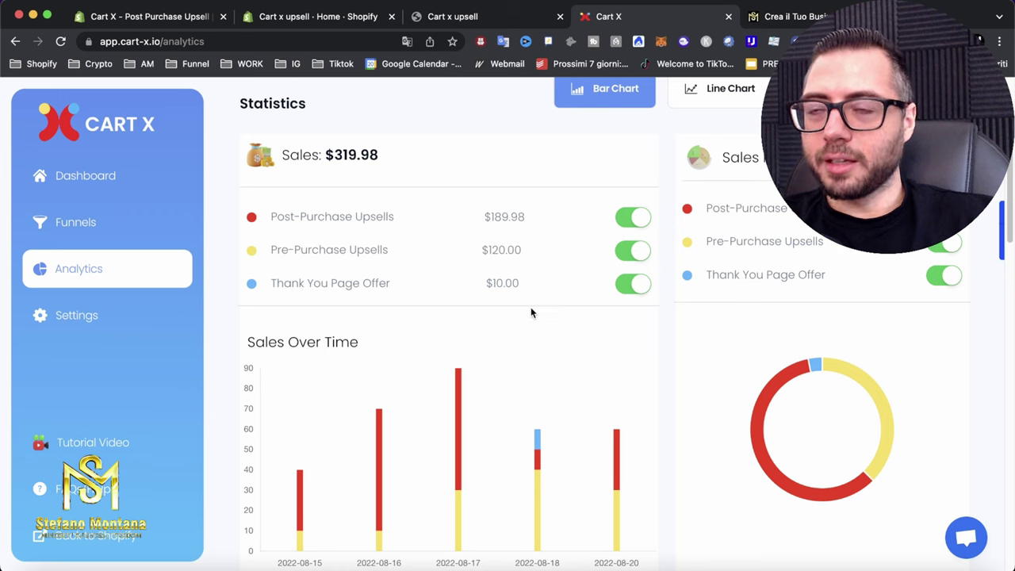
- Show the analytics as line charts and review them down to Top Performing Funnels and Top Upsell Products
left_click(731, 90)
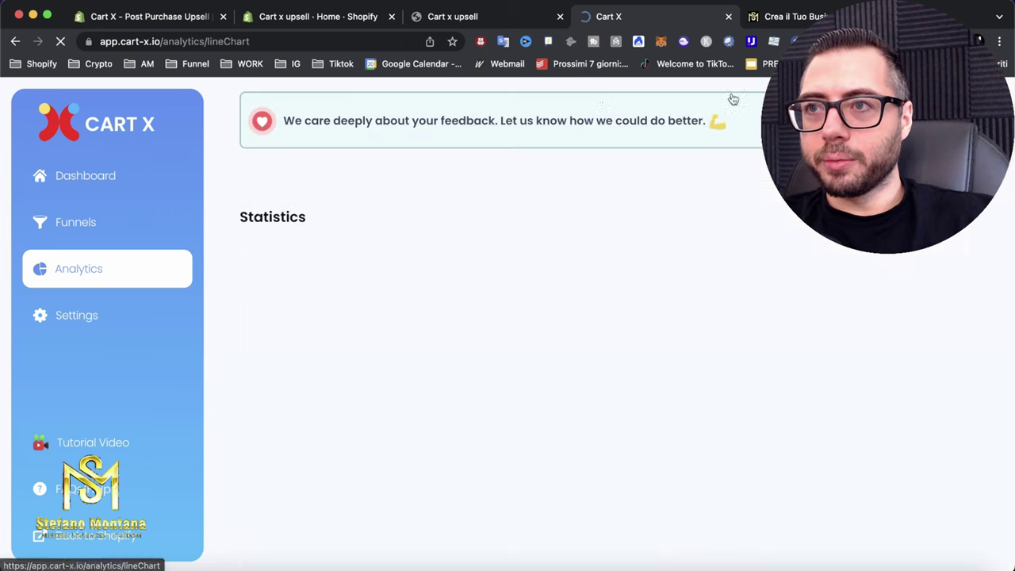
scroll(555, 349, "down", 3)
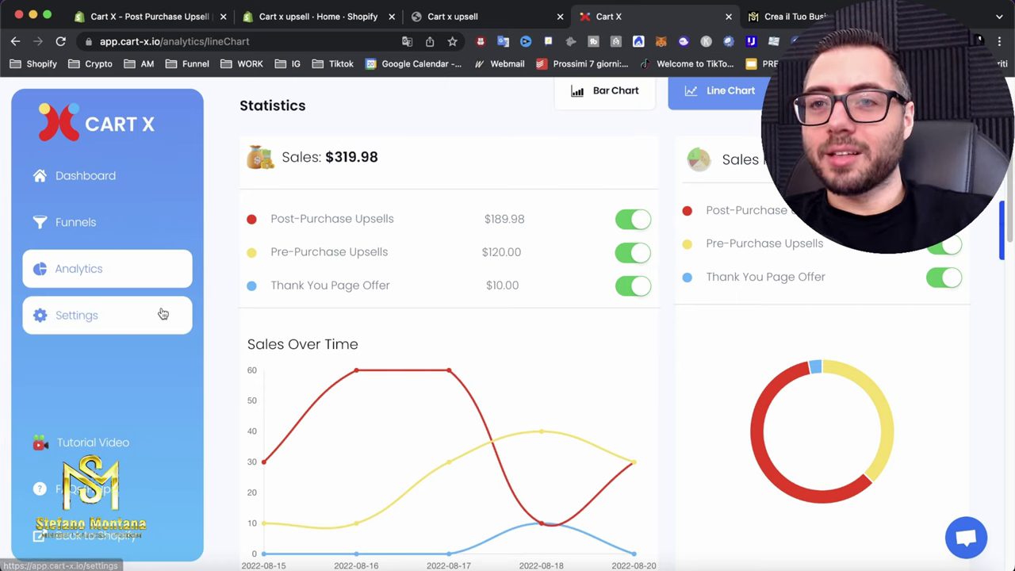
scroll(660, 282, "up", 3)
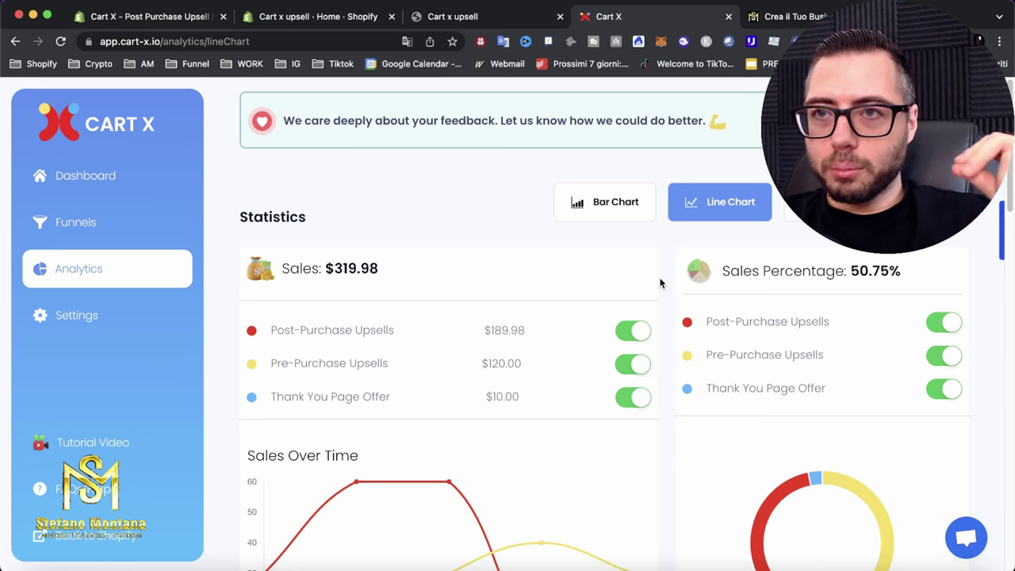
scroll(661, 282, "down", 5)
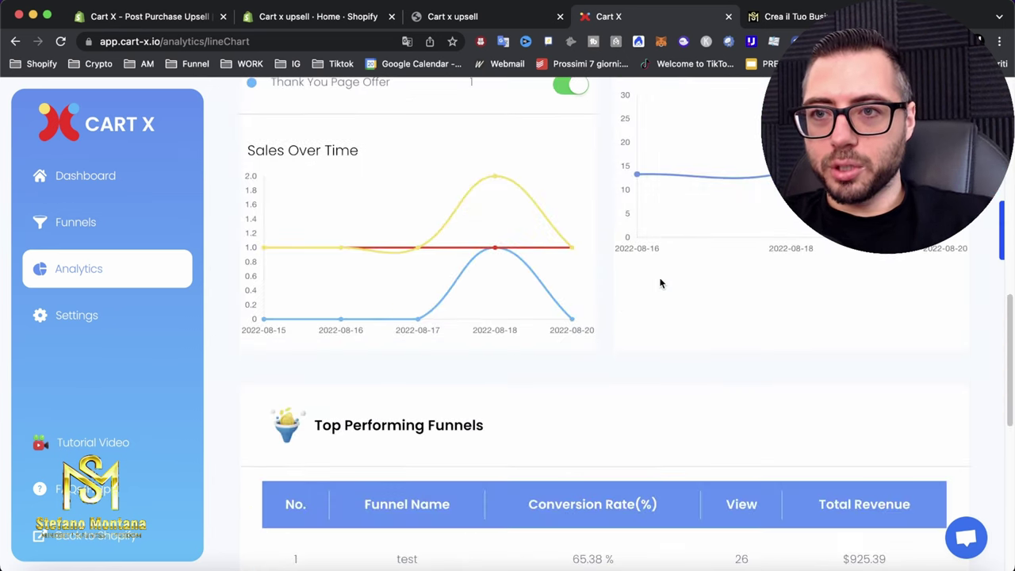
scroll(661, 282, "down", 5)
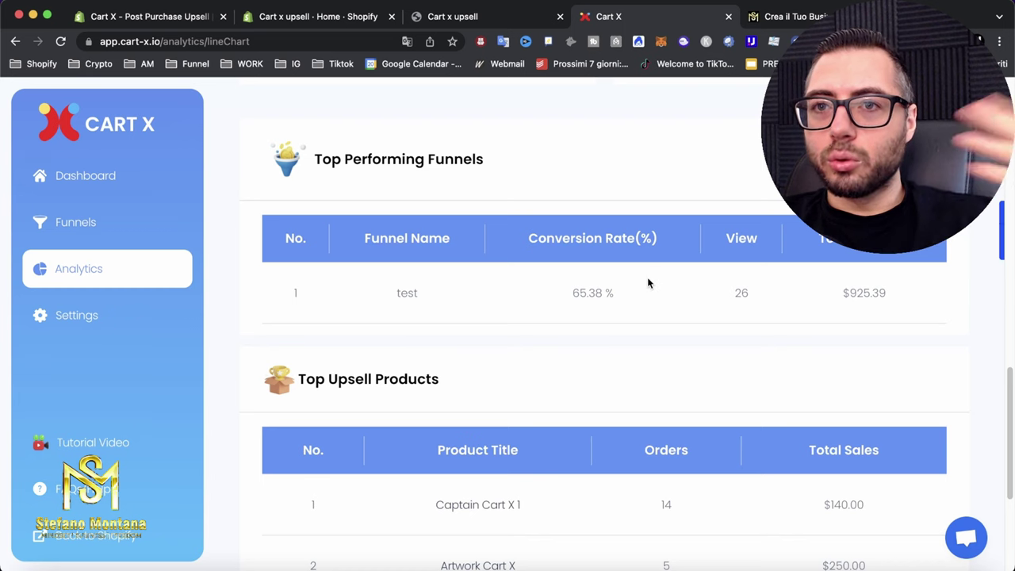
scroll(649, 282, "down", 4)
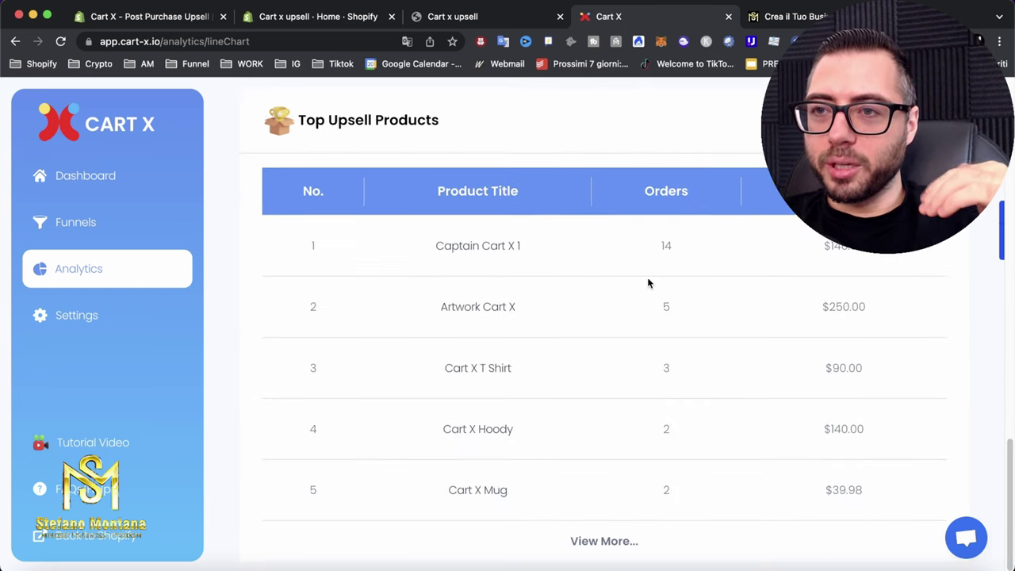
- Return to the funnels list and add a new funnel named "ocu"
left_click(134, 309)
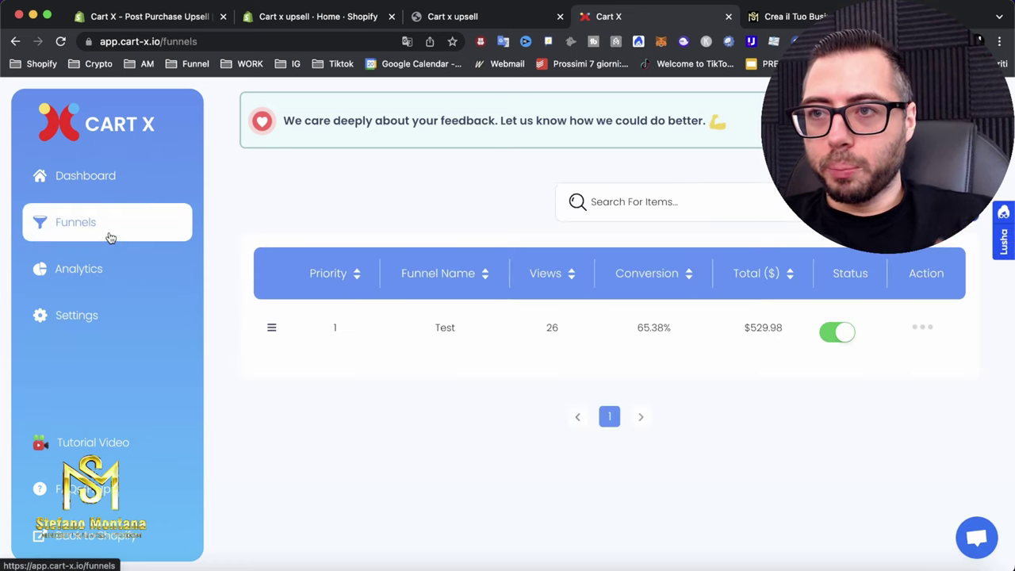
left_click(125, 186)
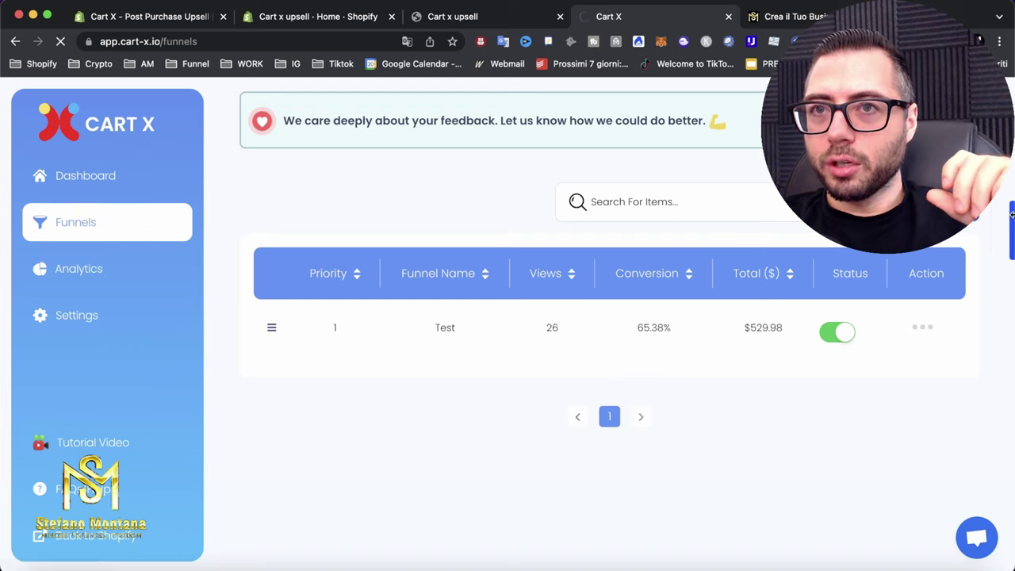
left_click(1004, 242)
left_click(448, 213)
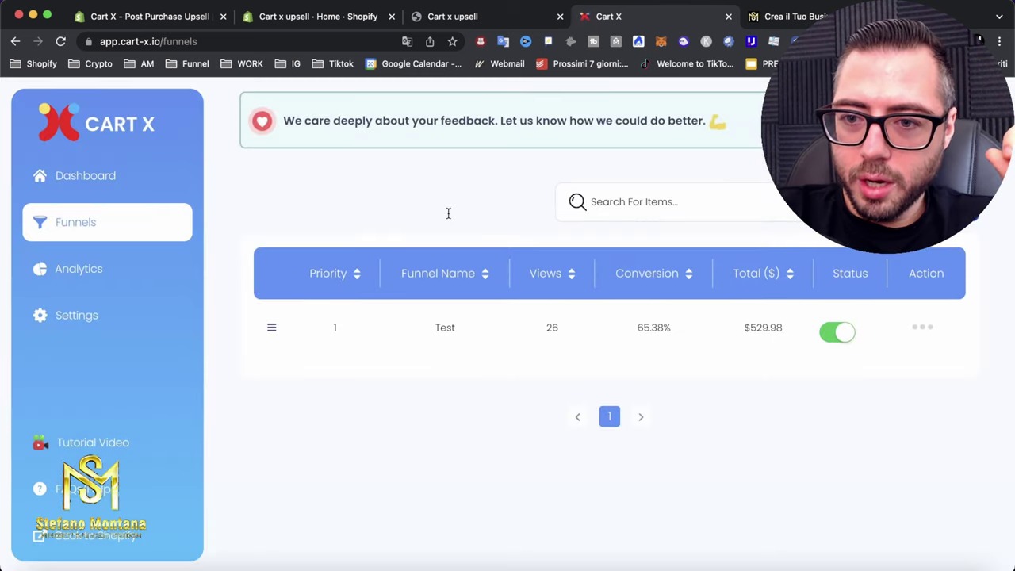
left_click(1002, 242)
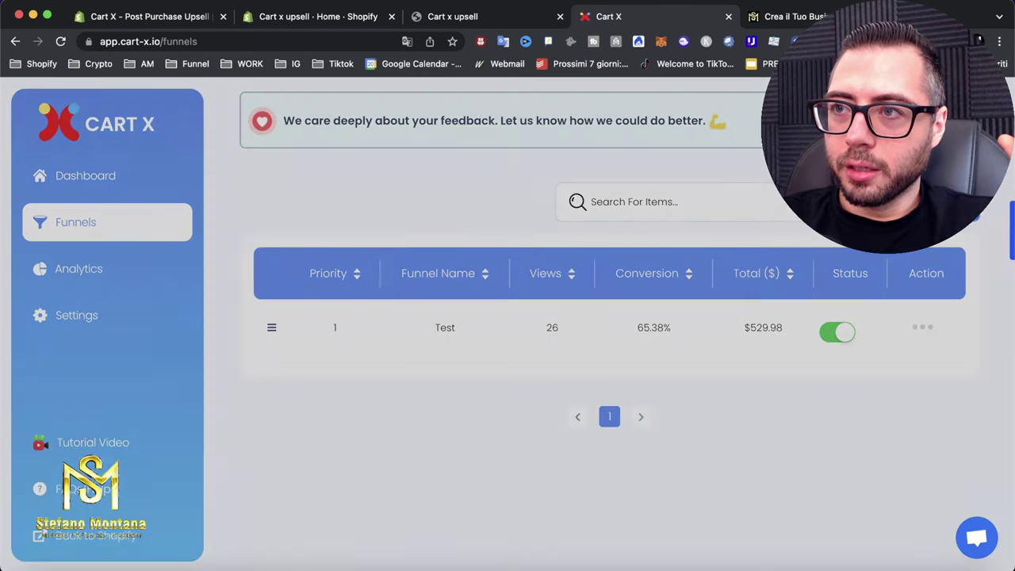
left_click(504, 216)
type("o")
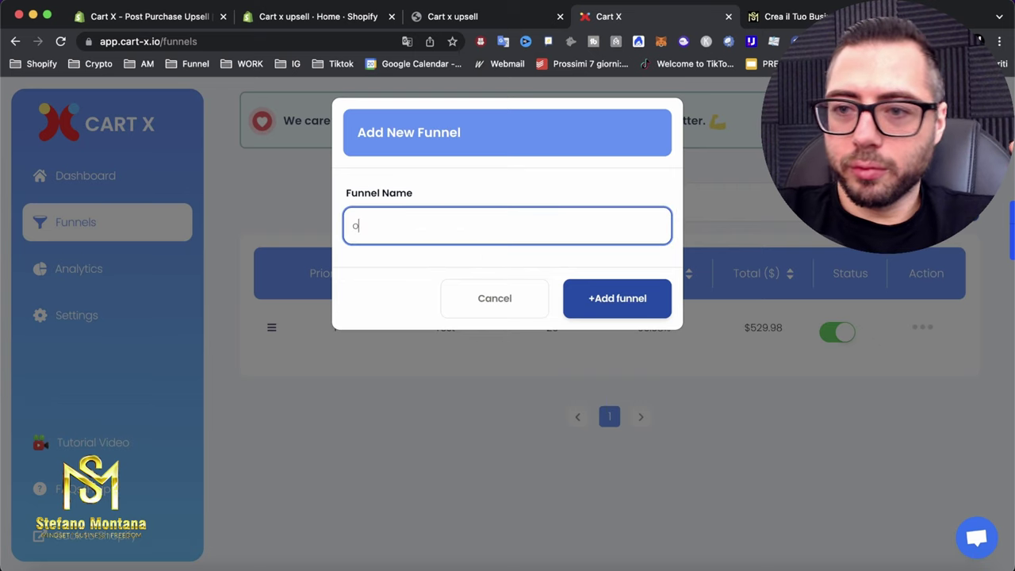
type("cu")
left_click(612, 286)
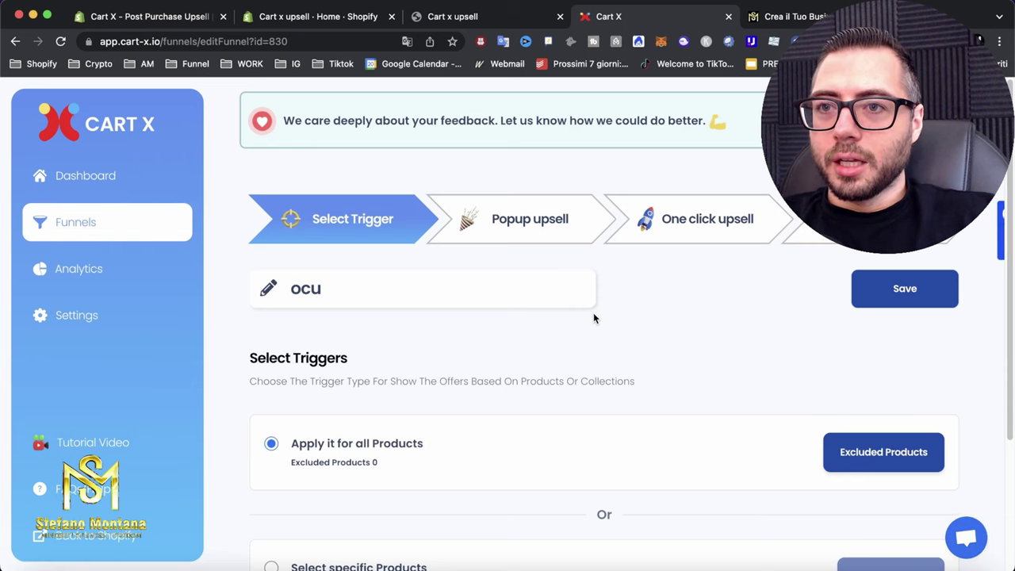
- Set the ocu funnel's trigger to specific products and save Cart X T Shirt as the trigger product
scroll(630, 333, "down", 3)
scroll(638, 331, "up", 1)
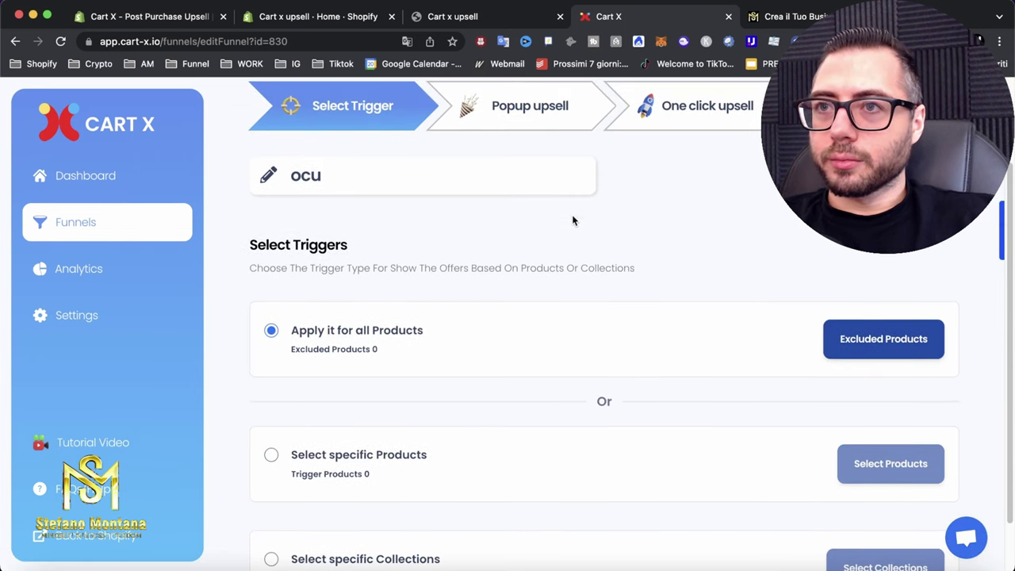
left_click(536, 112)
left_click(394, 130)
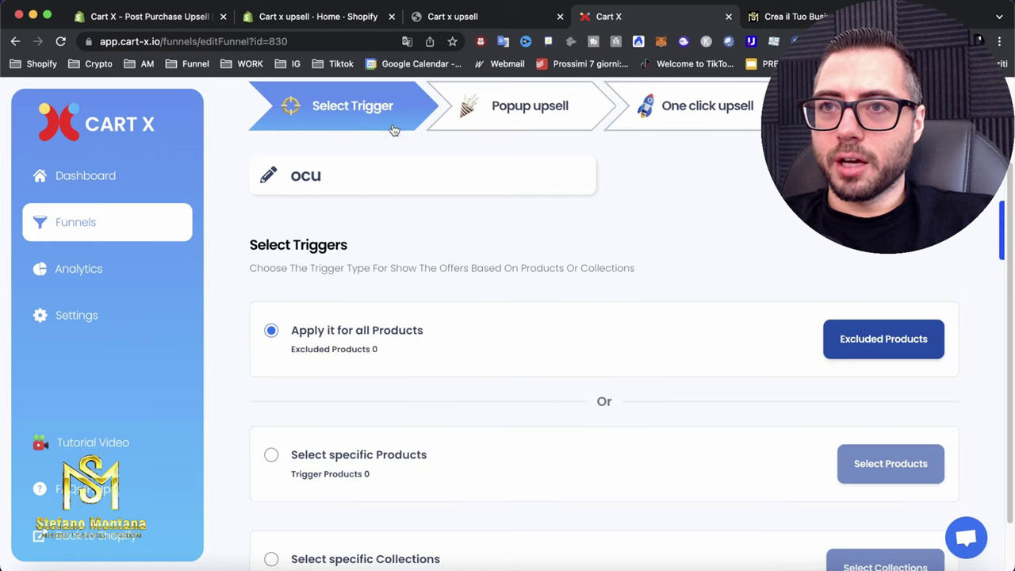
scroll(499, 351, "down", 2)
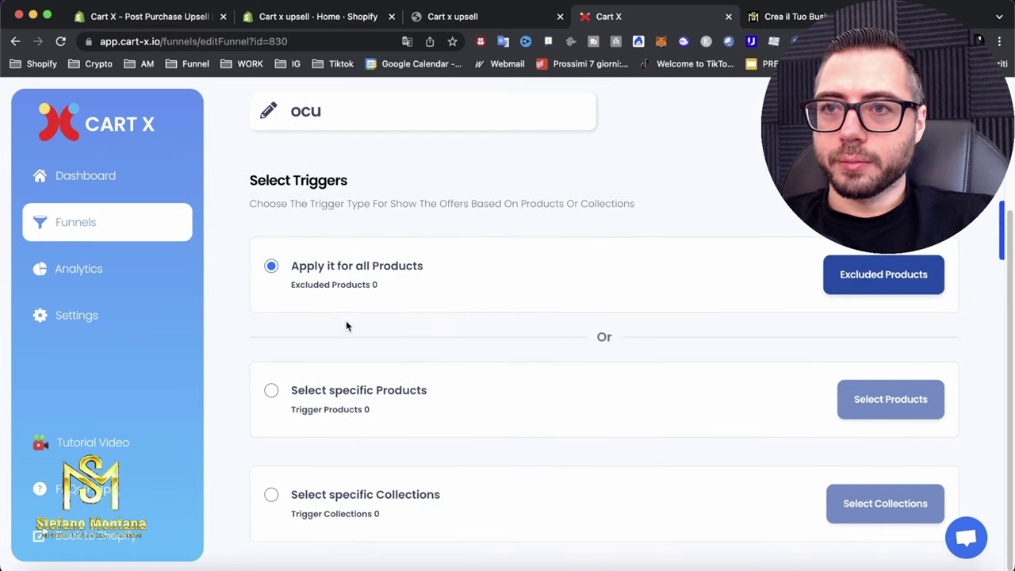
left_click(376, 399)
left_click(870, 399)
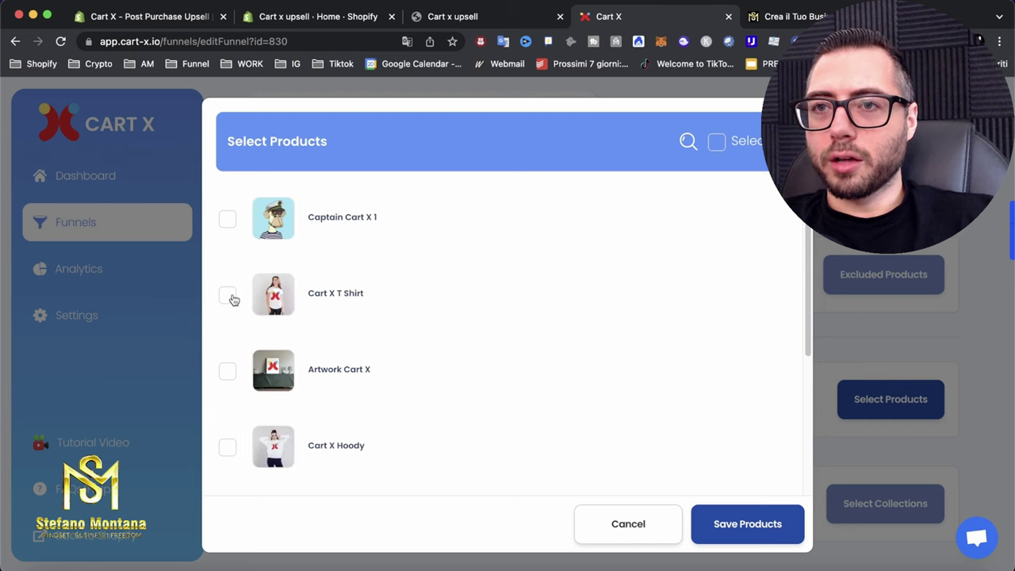
left_click(233, 300)
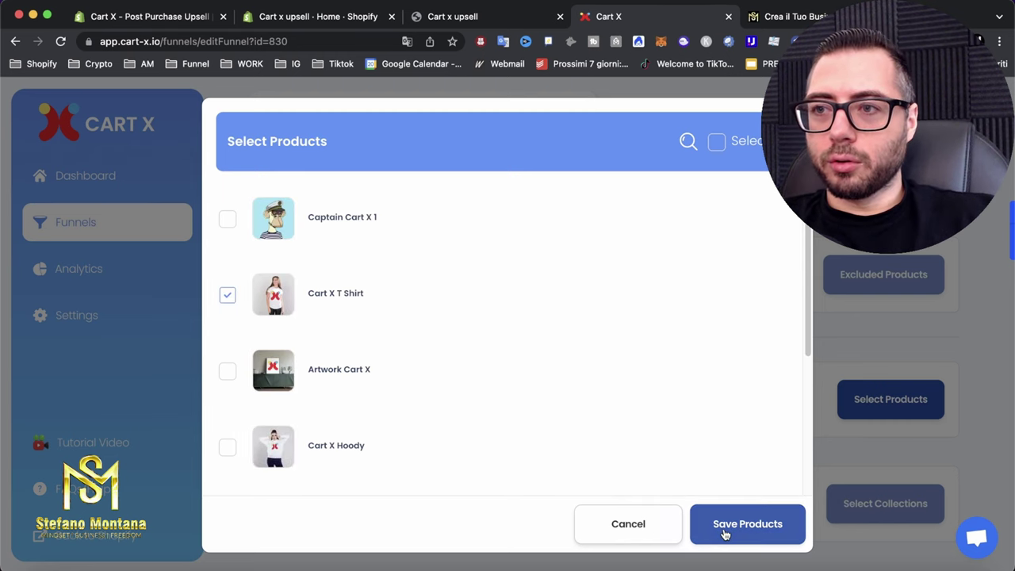
left_click(724, 531)
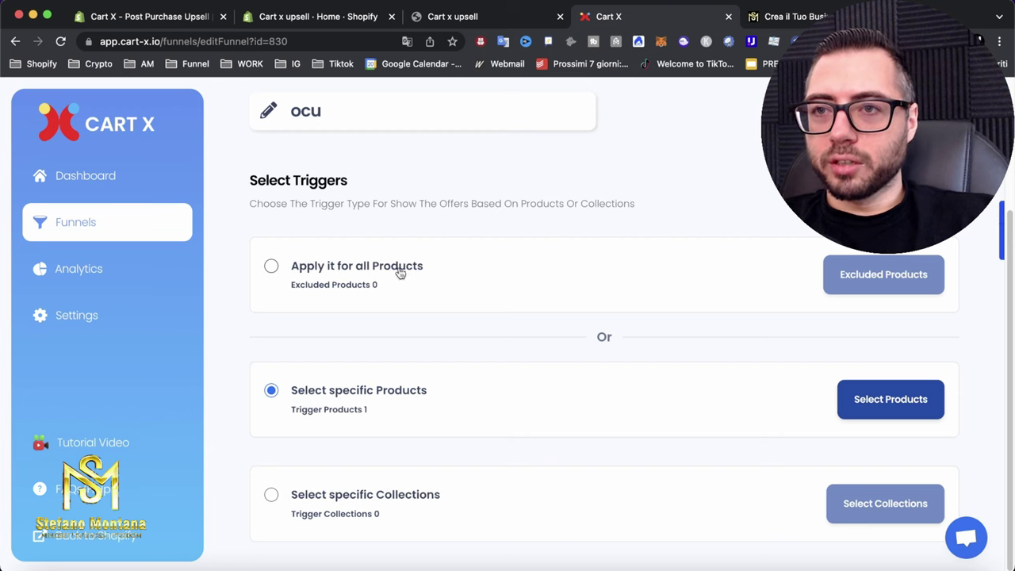
- Choose and save Cart X T Shirt as the product for Offer #1 of the funnel's pre-purchase popup upsell
scroll(512, 280, "up", 3)
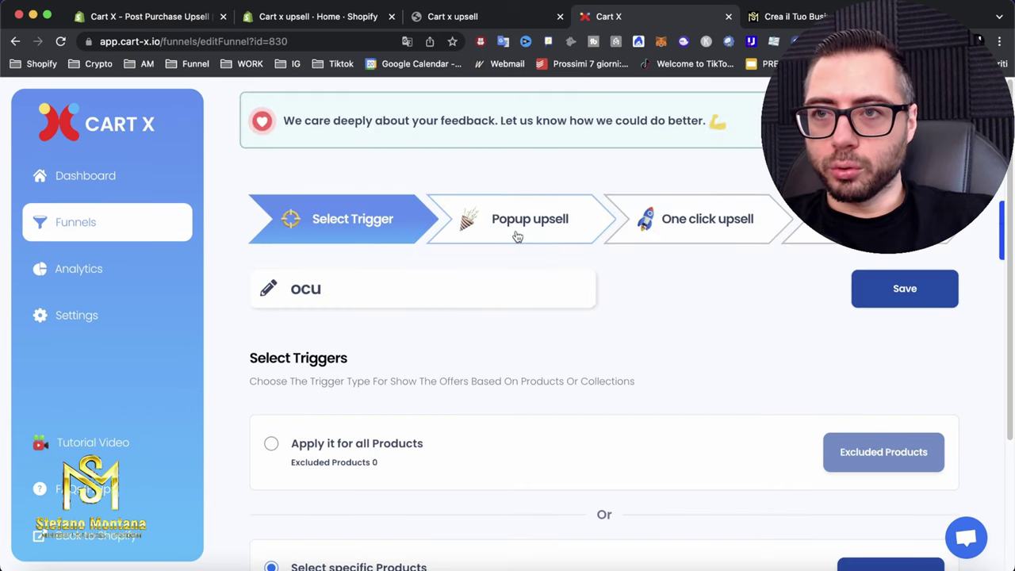
scroll(760, 321, "down", 2)
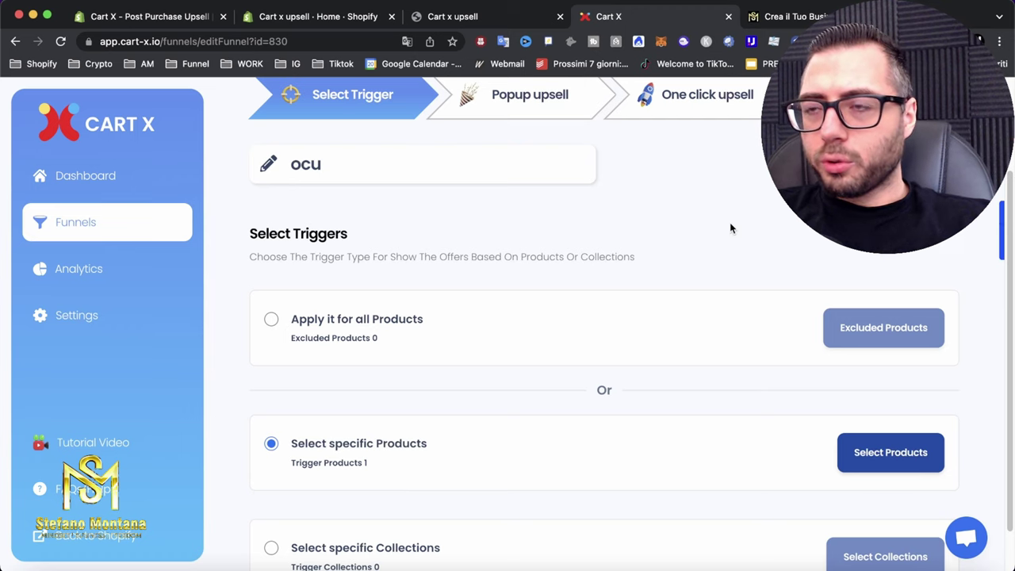
left_click(543, 102)
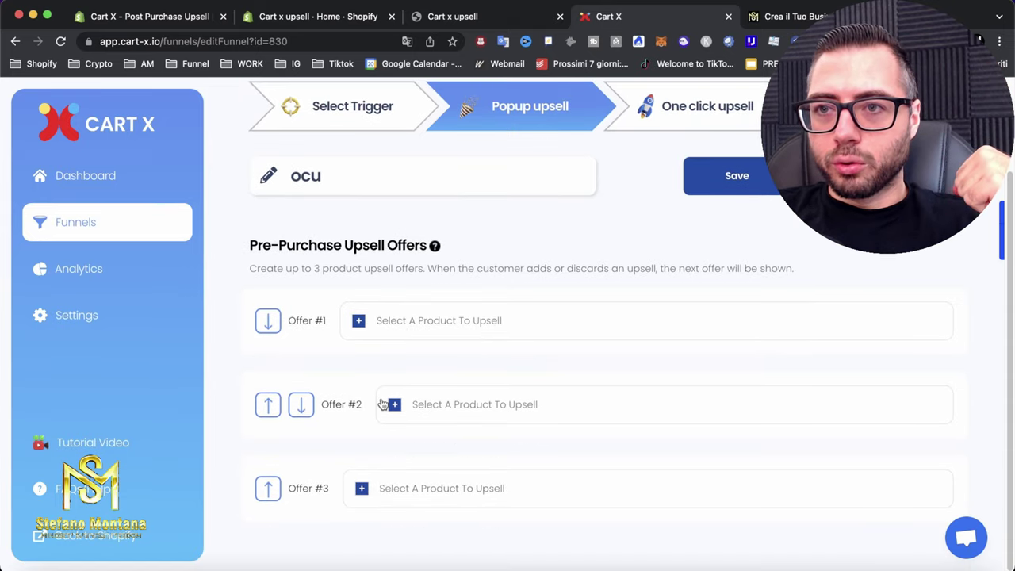
left_click(405, 321)
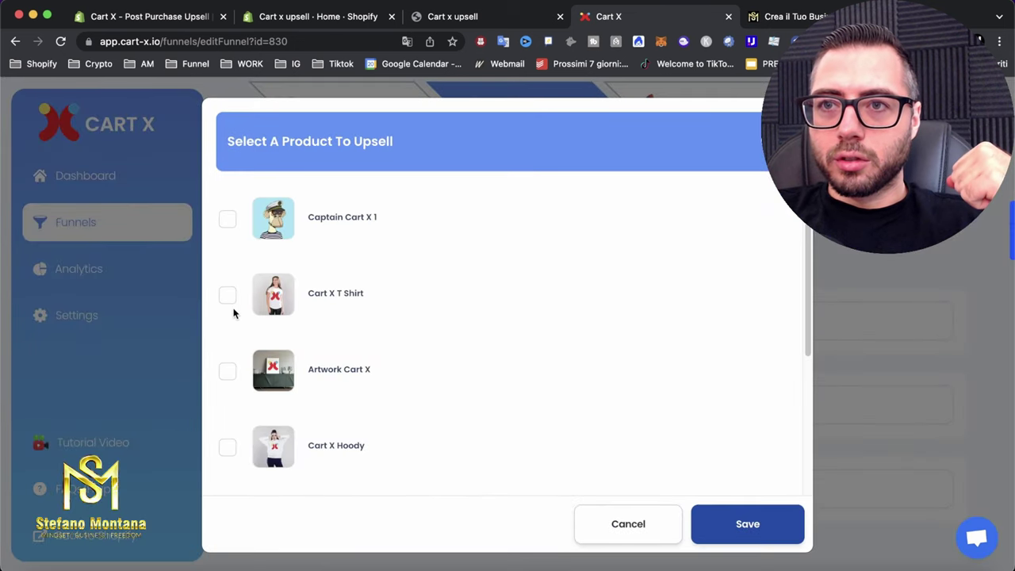
left_click(231, 300)
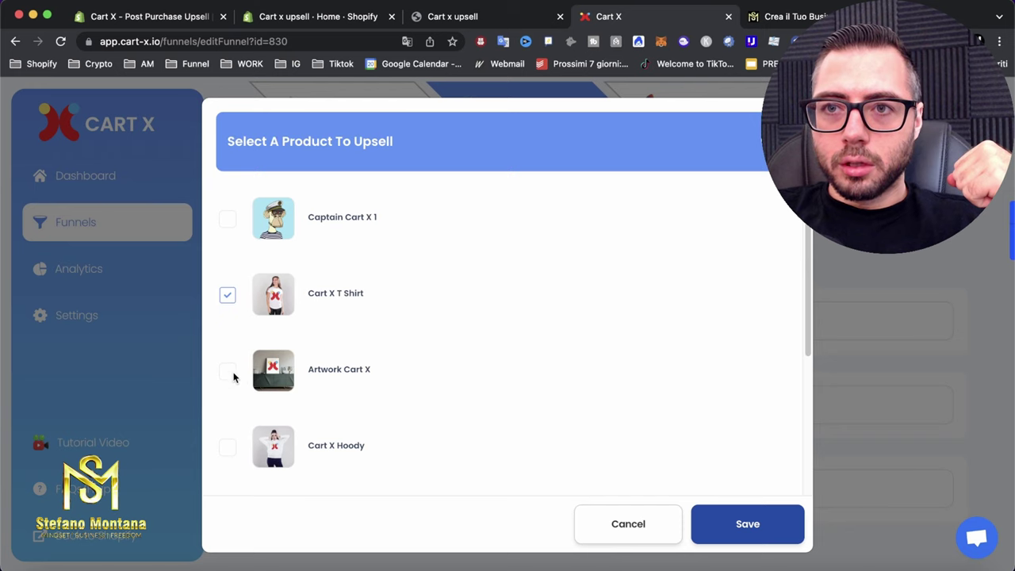
scroll(555, 420, "down", 3)
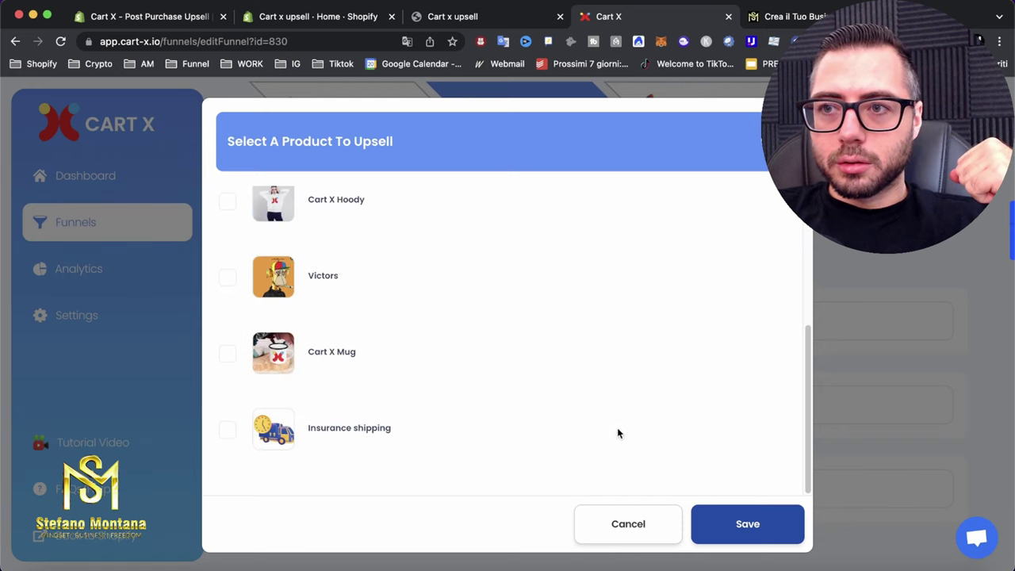
scroll(290, 354, "up", 3)
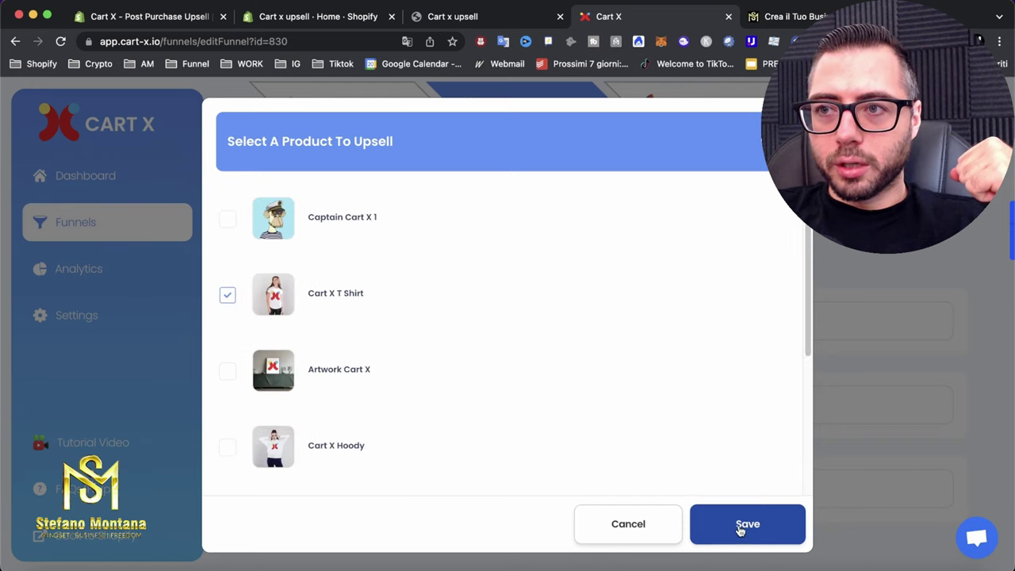
left_click(745, 526)
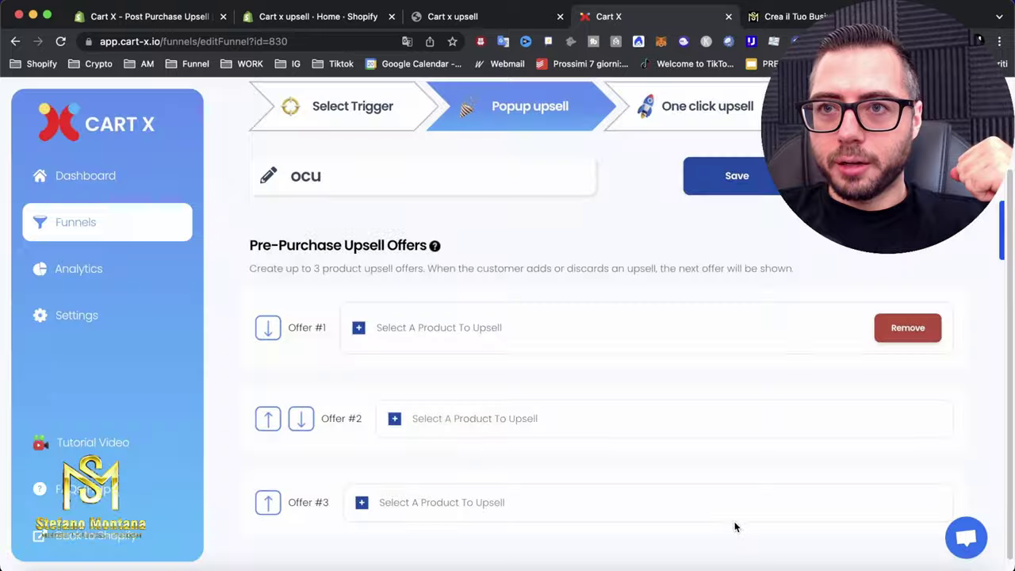
- Choose Artwork Cart X for Offer #2 and Cart X Hoody for Offer #3, and save the pre-purchase popup upsell offers
left_click(428, 425)
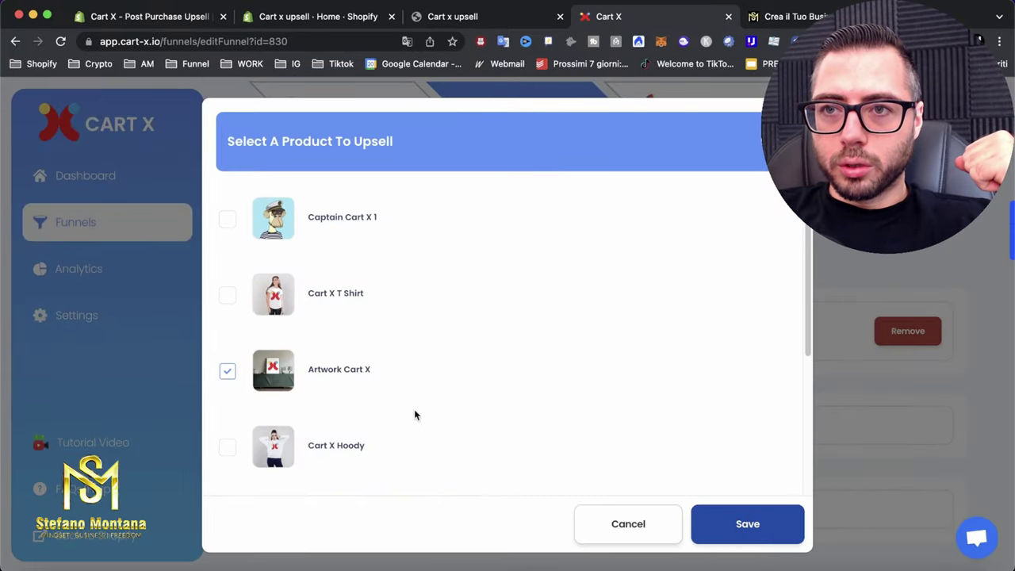
left_click(748, 525)
scroll(592, 501, "down", 1)
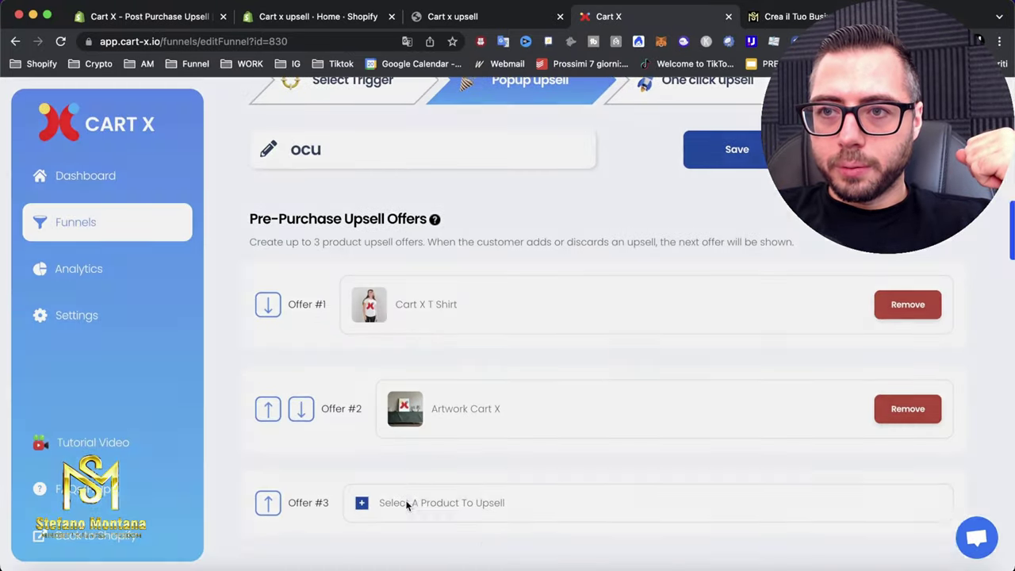
left_click(407, 505)
scroll(263, 337, "down", 1)
scroll(272, 386, "down", 2)
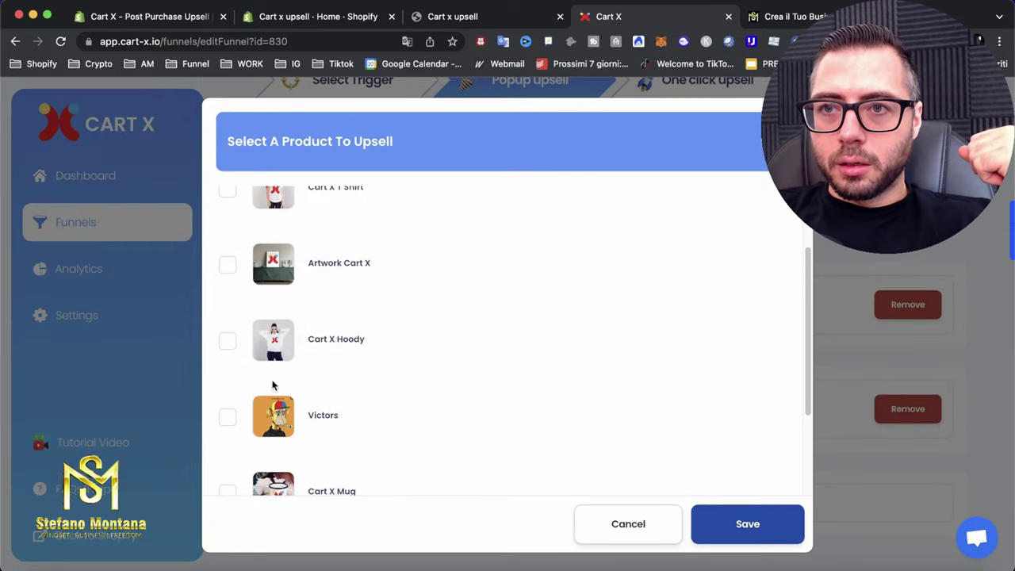
left_click(322, 341)
left_click(789, 520)
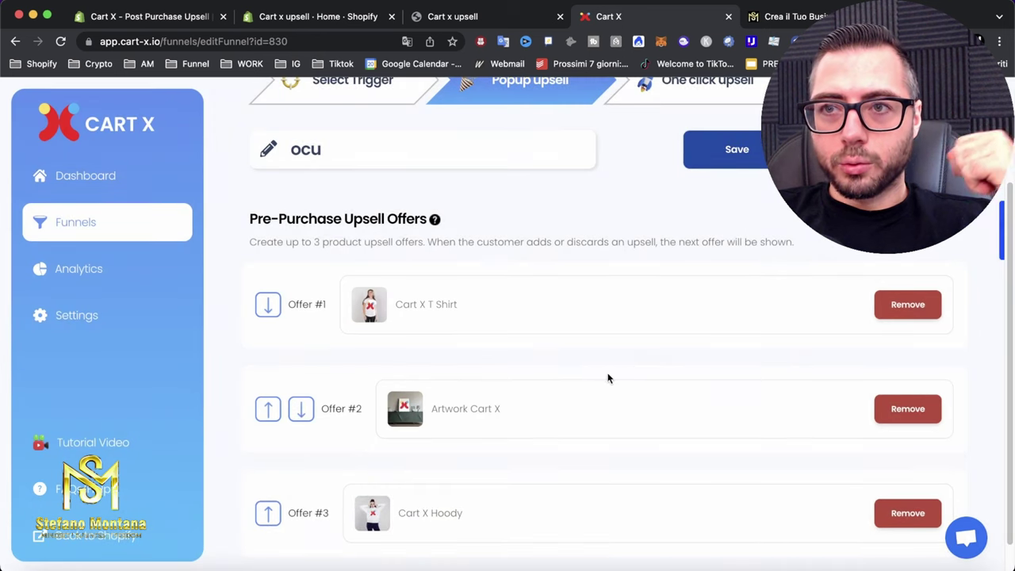
left_click(742, 150)
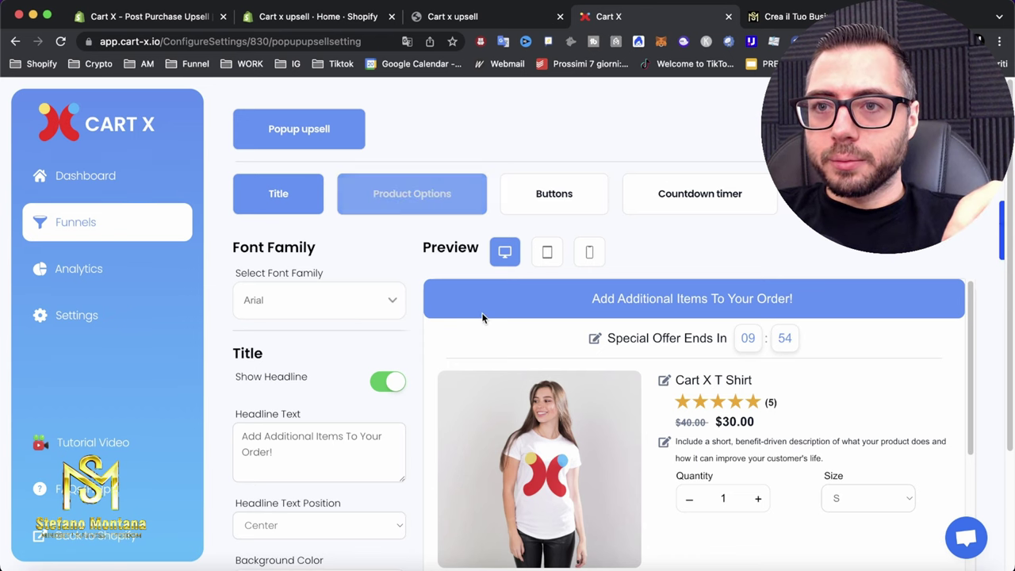
- Set the popup headline's background color to #000000 and check it in the preview
scroll(485, 319, "down", 5)
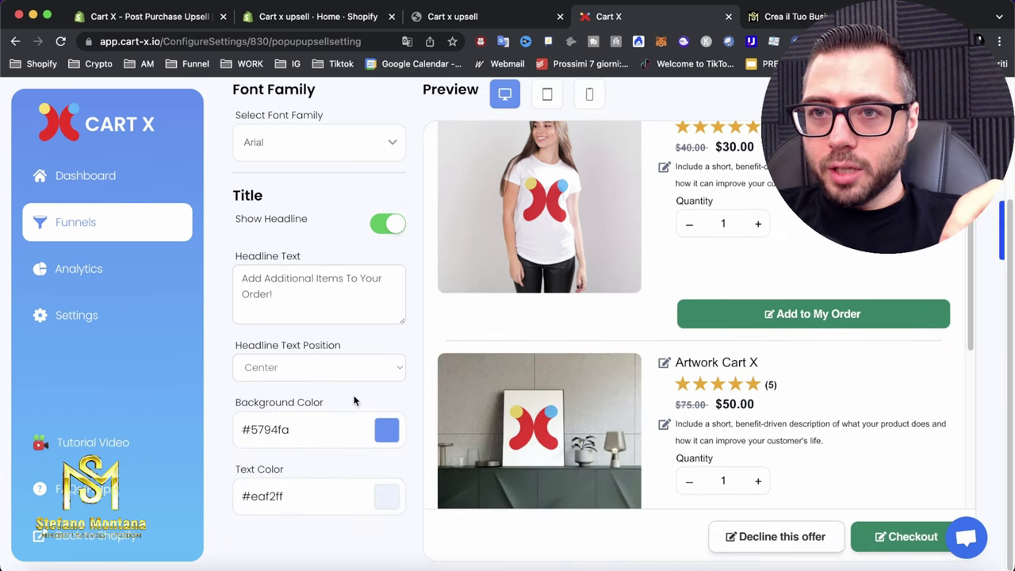
left_click(312, 430)
left_click_drag(328, 476, 270, 561)
left_click(269, 532)
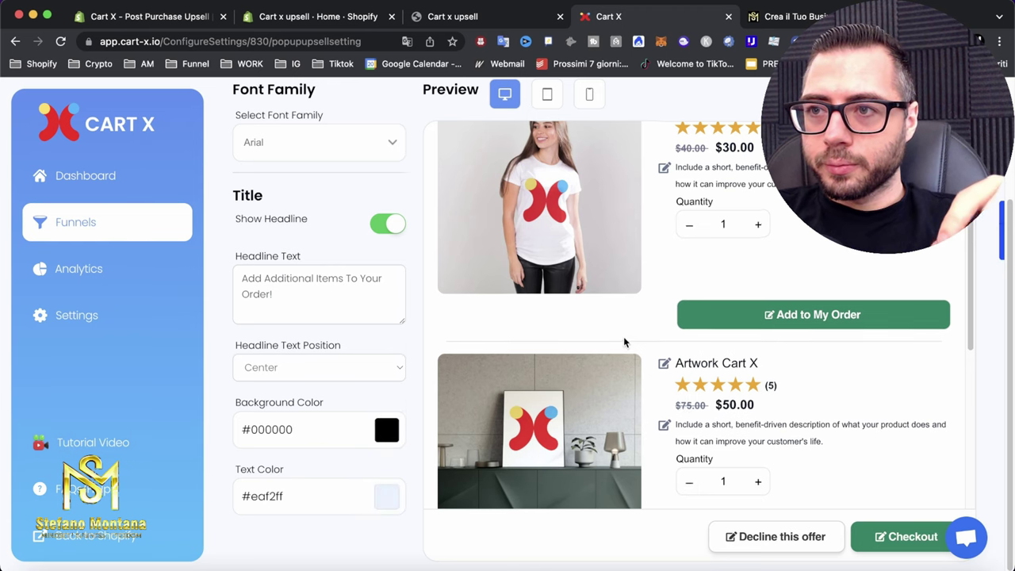
scroll(505, 403, "up", 3)
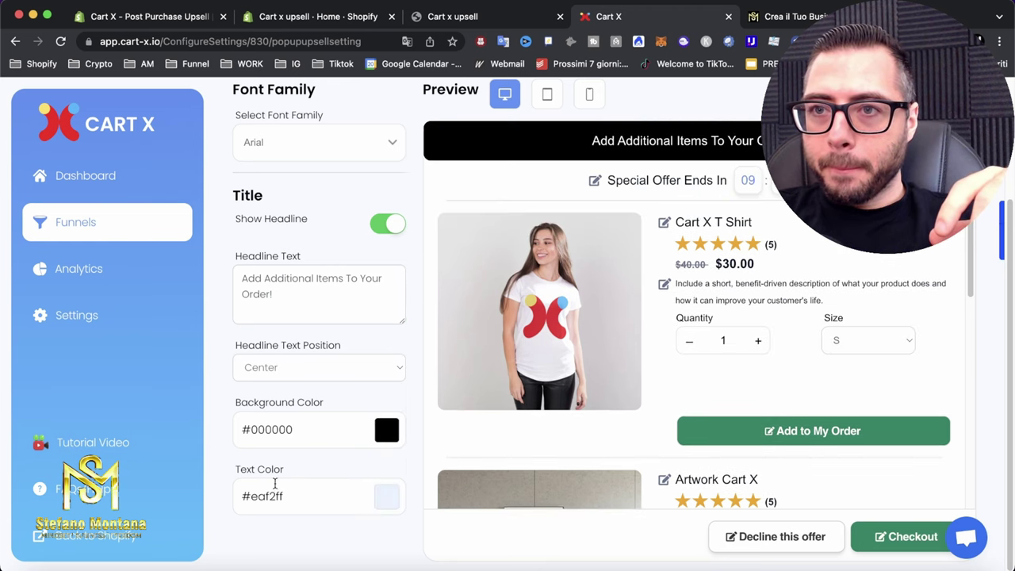
- Set the popup headline's text color to #000000
left_click(280, 495)
scroll(325, 548, "down", 1)
left_click_drag(325, 548, 270, 559)
left_click(264, 555)
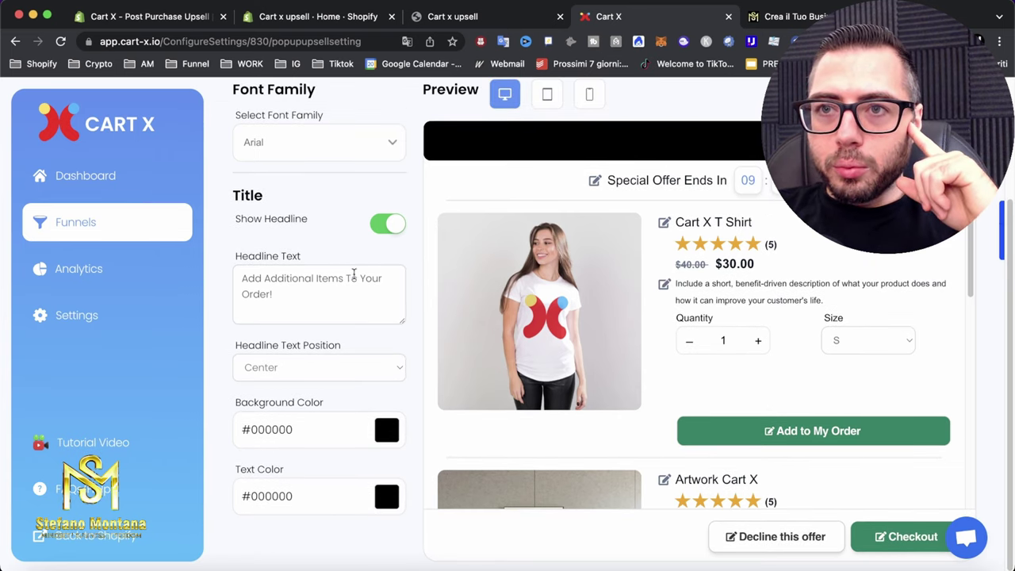
- Set the popup's font family to Times New Roman
scroll(555, 238, "up", 4)
left_click(348, 303)
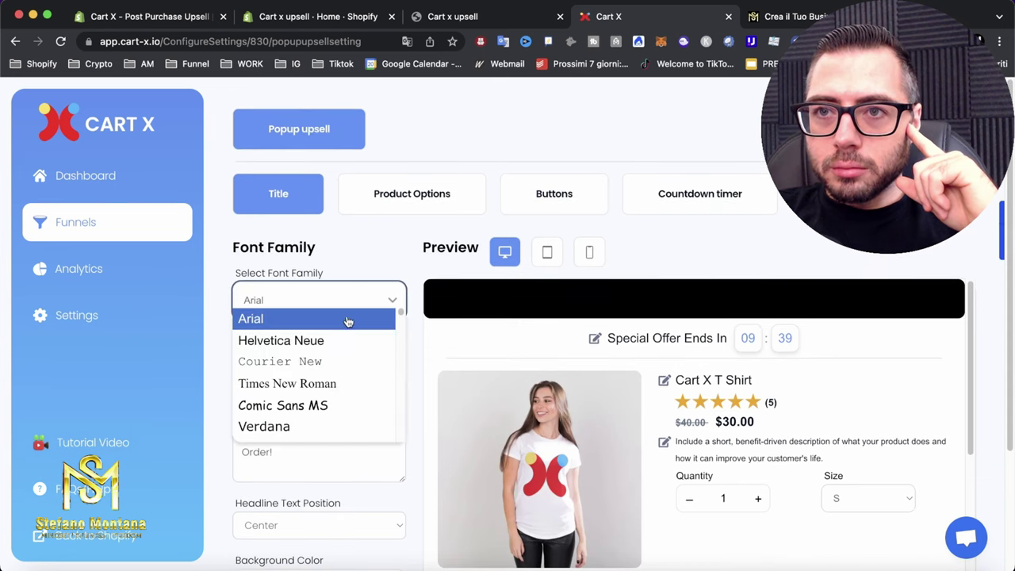
left_click(324, 384)
- Set the popup headline's background color to #ffffff
scroll(633, 228, "down", 1)
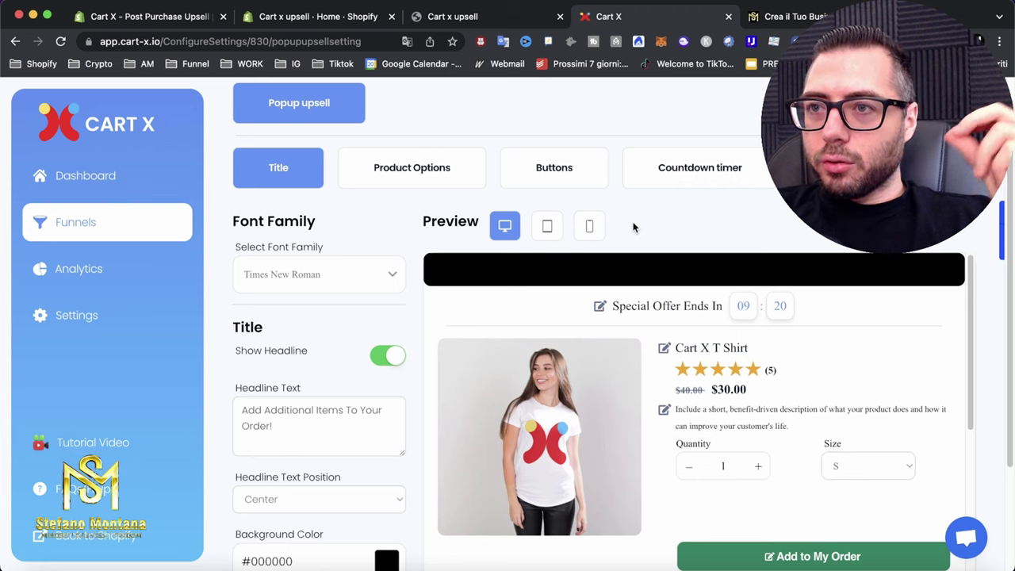
scroll(333, 334, "down", 2)
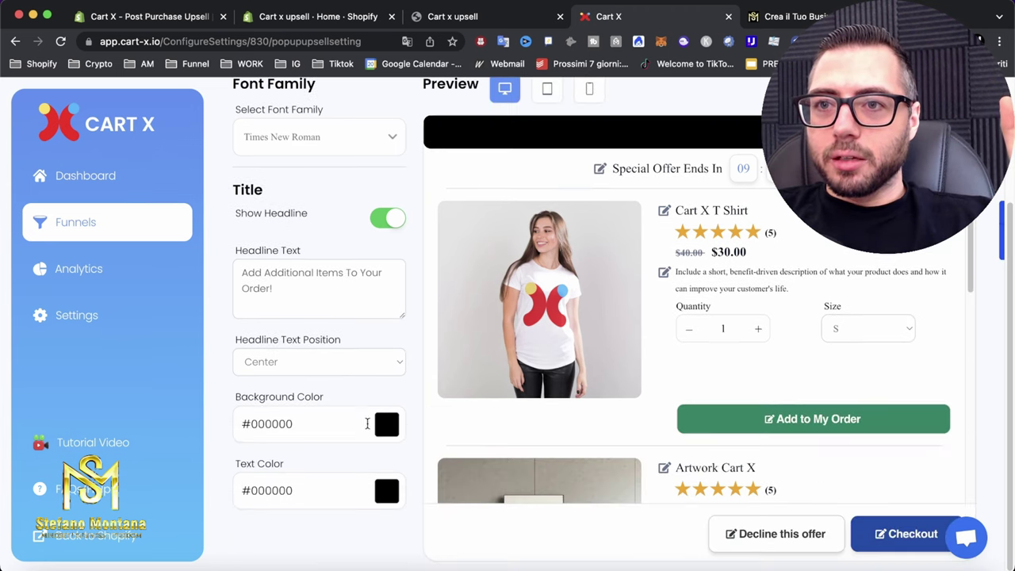
left_click(352, 428)
left_click_drag(346, 462, 256, 405)
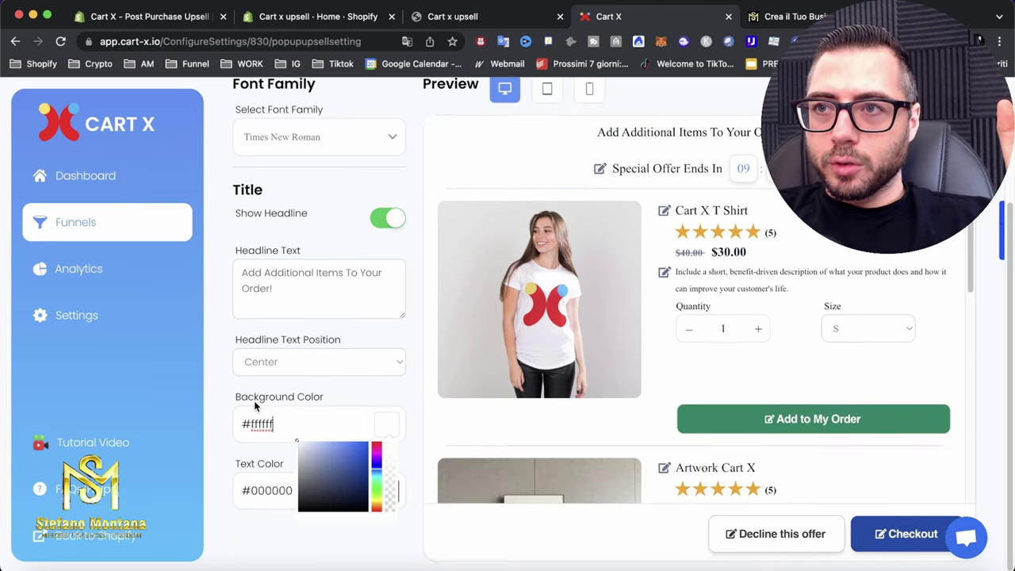
left_click(426, 279)
- Review the headline text position choices and the product options for star rating, offer description, and accept and decline button types
scroll(425, 276, "up", 2)
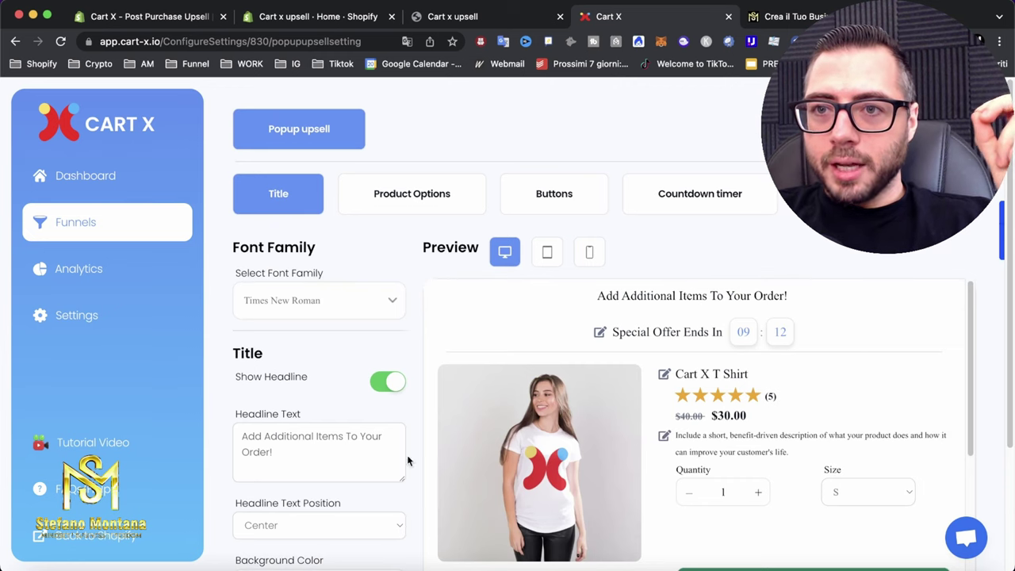
left_click(337, 517)
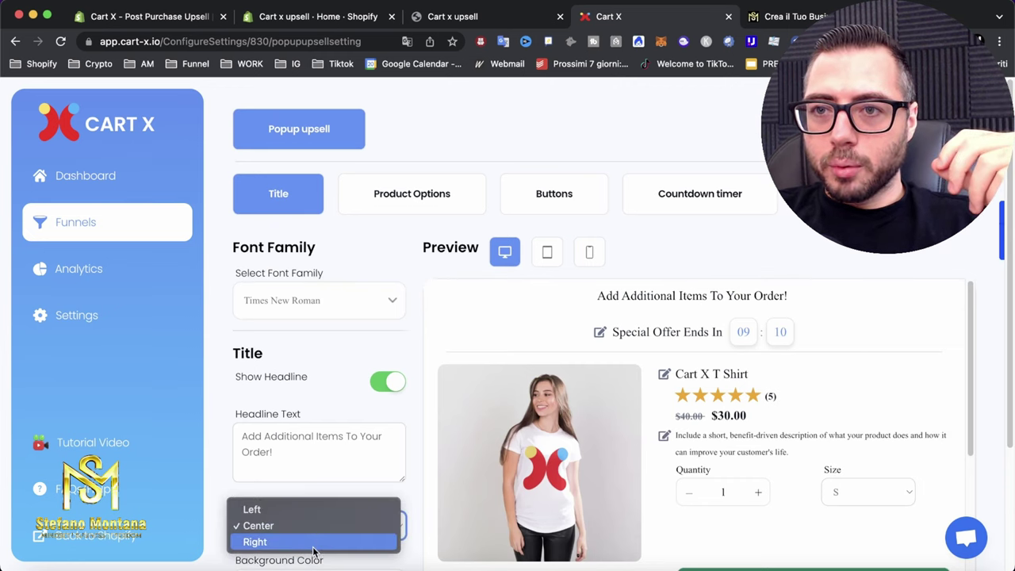
left_click(424, 474)
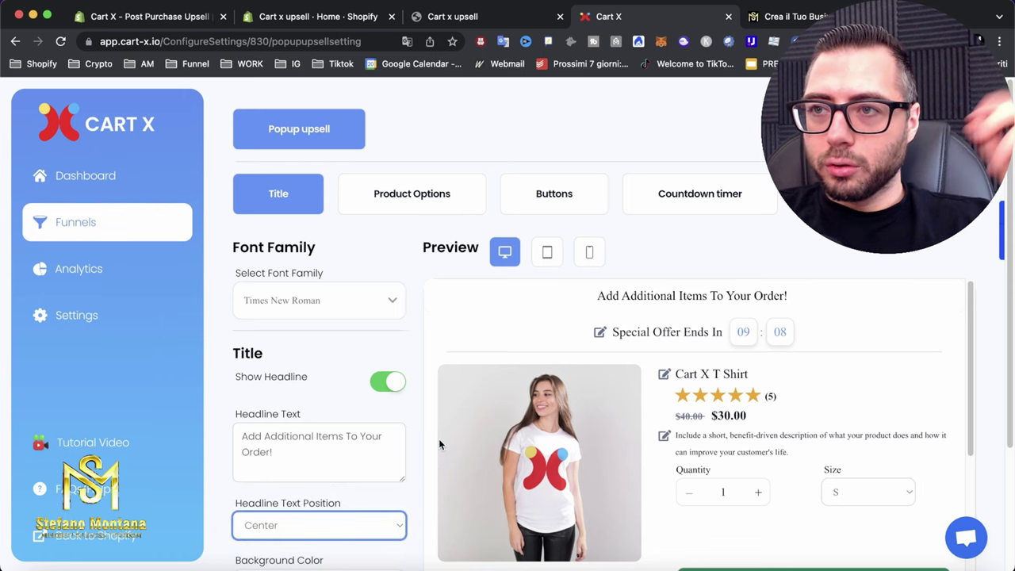
left_click(449, 207)
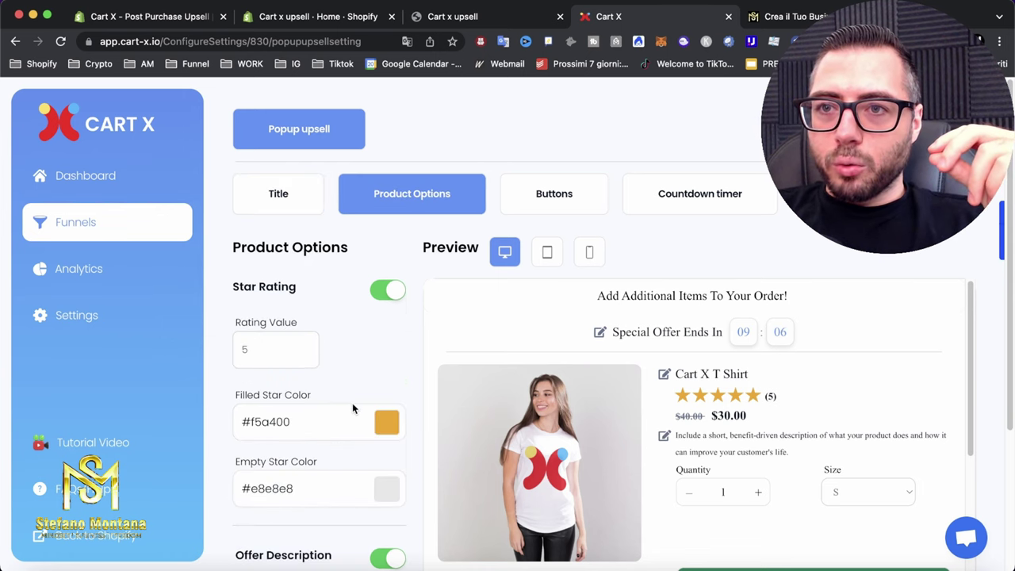
scroll(367, 403, "down", 3)
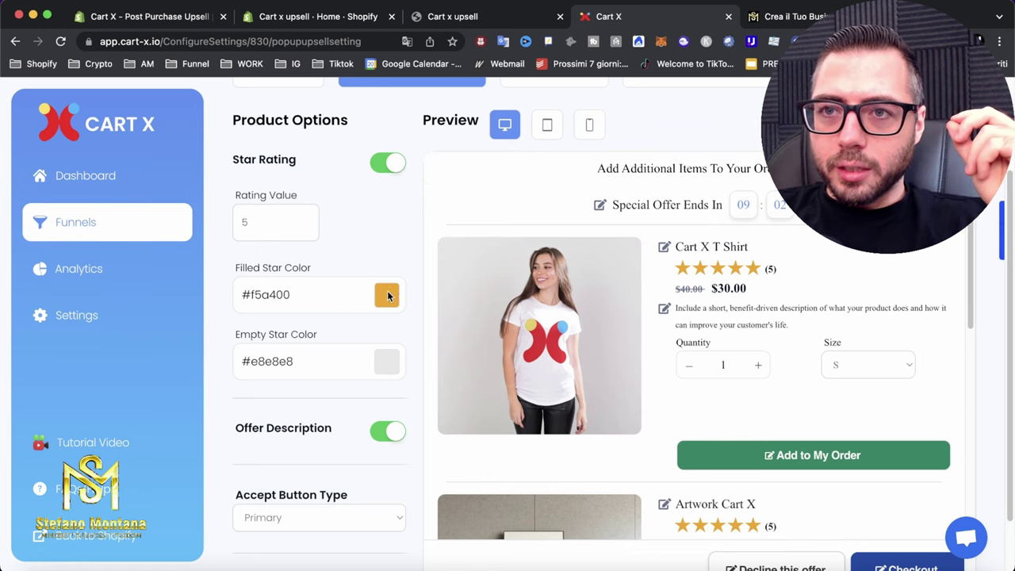
scroll(456, 341, "down", 2)
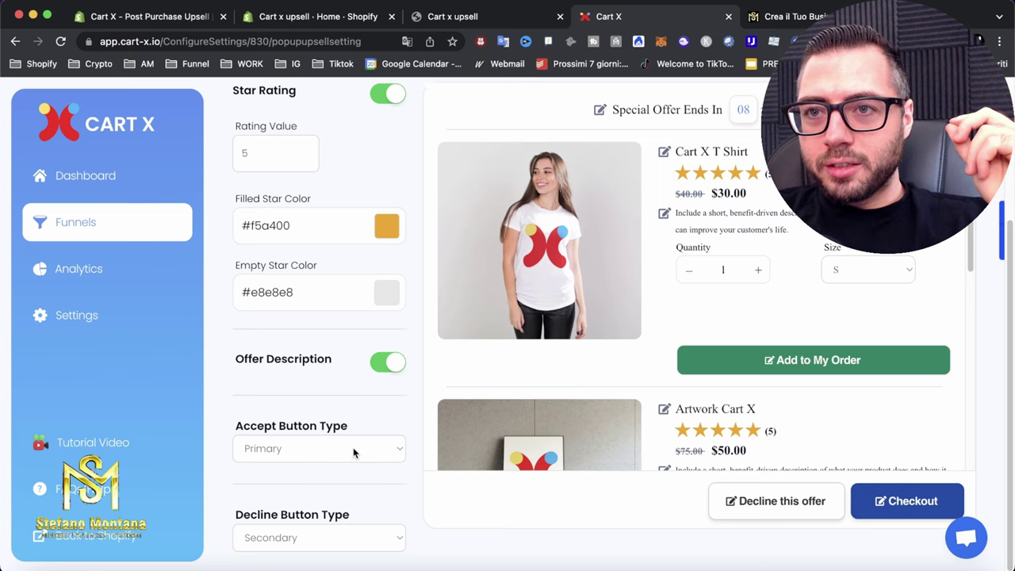
- Review the popup's color settings for the add-to-cart and checkout buttons against the preview
scroll(423, 406, "up", 5)
left_click(542, 194)
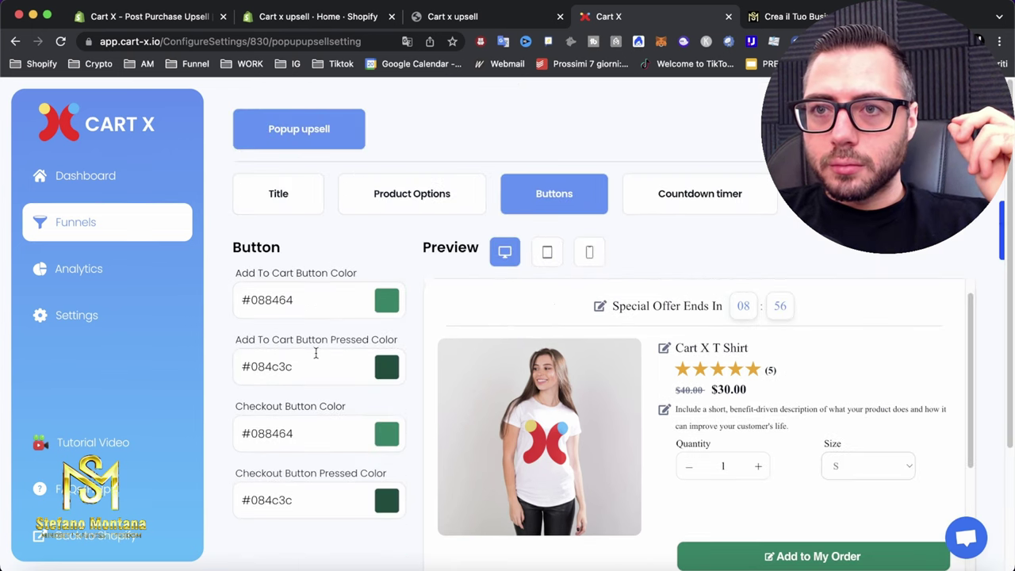
scroll(312, 351, "down", 3)
scroll(601, 389, "down", 2)
scroll(483, 371, "up", 2)
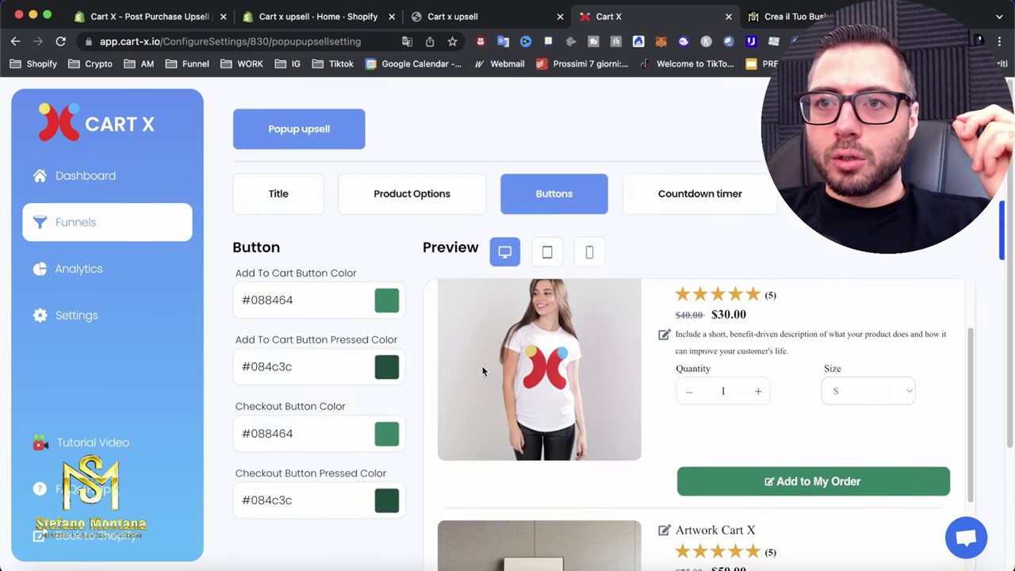
- Preview the popup upsell in the tablet and mobile layouts and return to the desktop layout
left_click(547, 252)
left_click(589, 252)
scroll(639, 334, "up", 3)
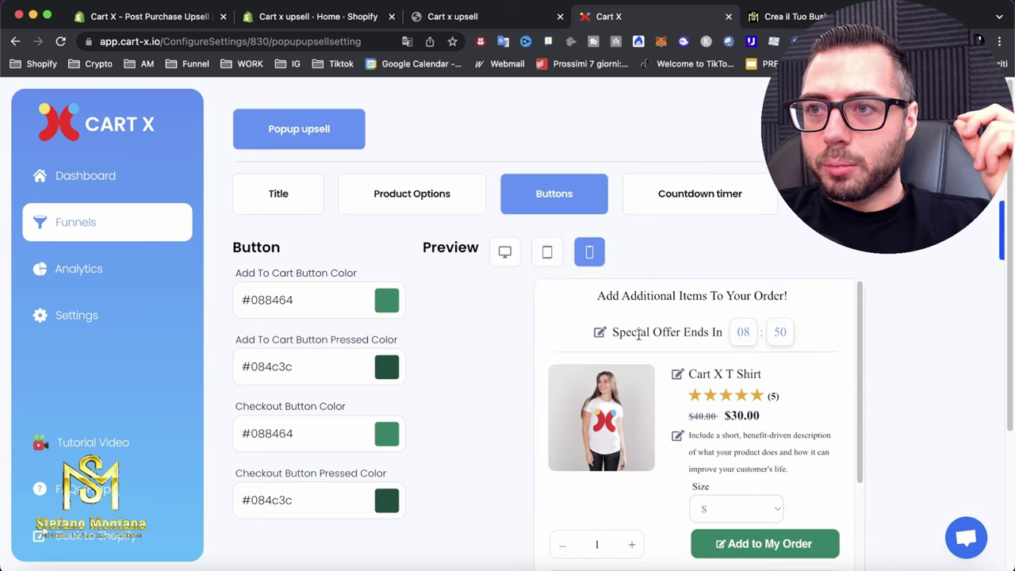
left_click(504, 252)
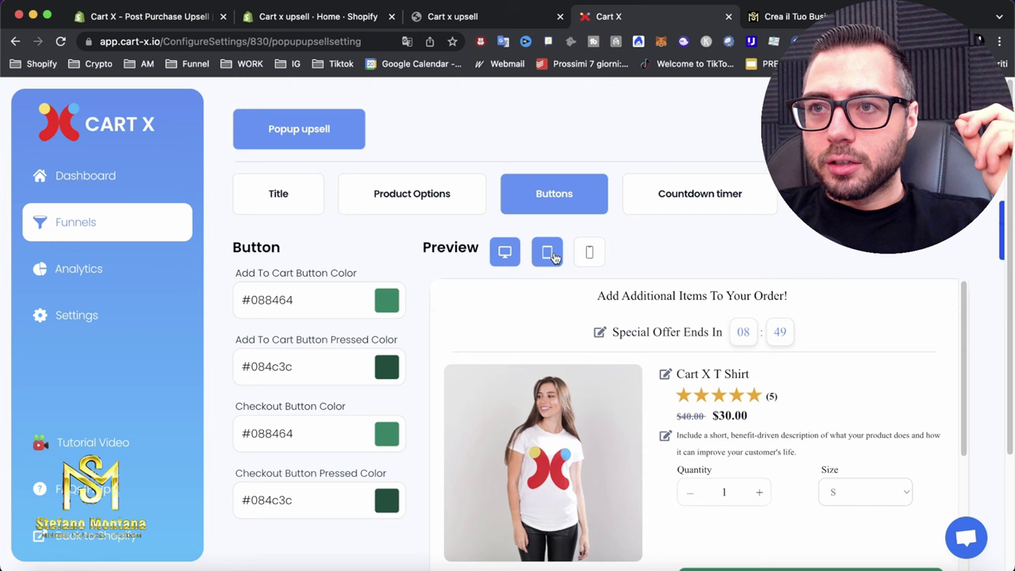
- Show the popup's countdown timer settings and turn the timer off and back on
left_click(656, 196)
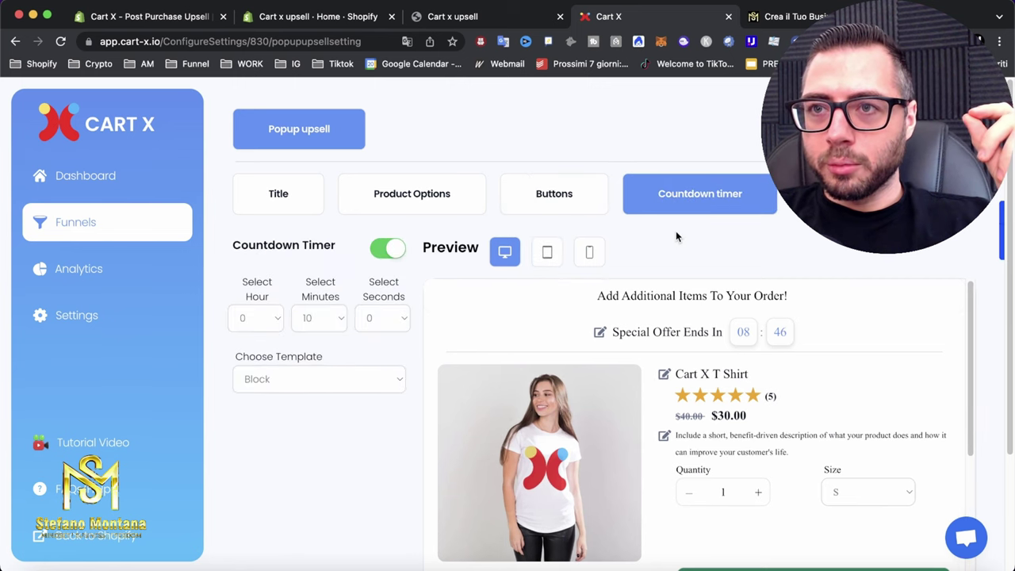
left_click(388, 250)
left_click(389, 250)
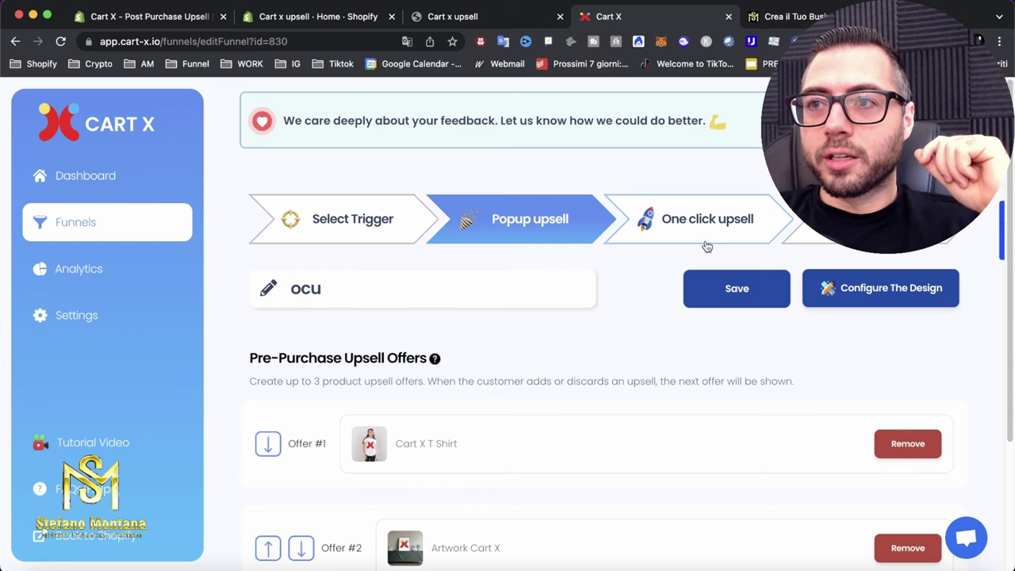
- Go to the funnel's one click upsell stage and save Cart X T Shirt as the product for post-purchase Offer #1
left_click(707, 246)
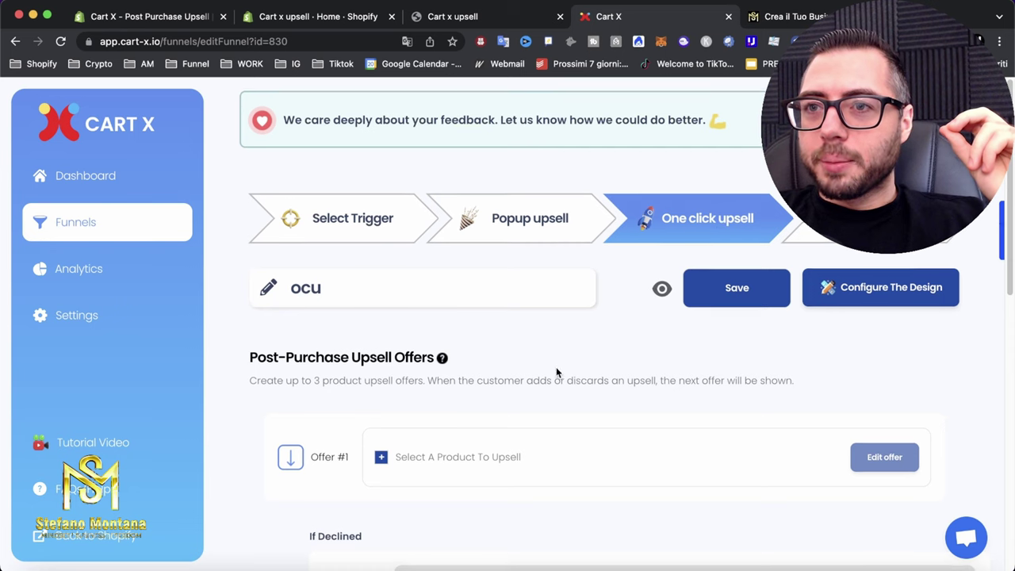
scroll(455, 453, "down", 5)
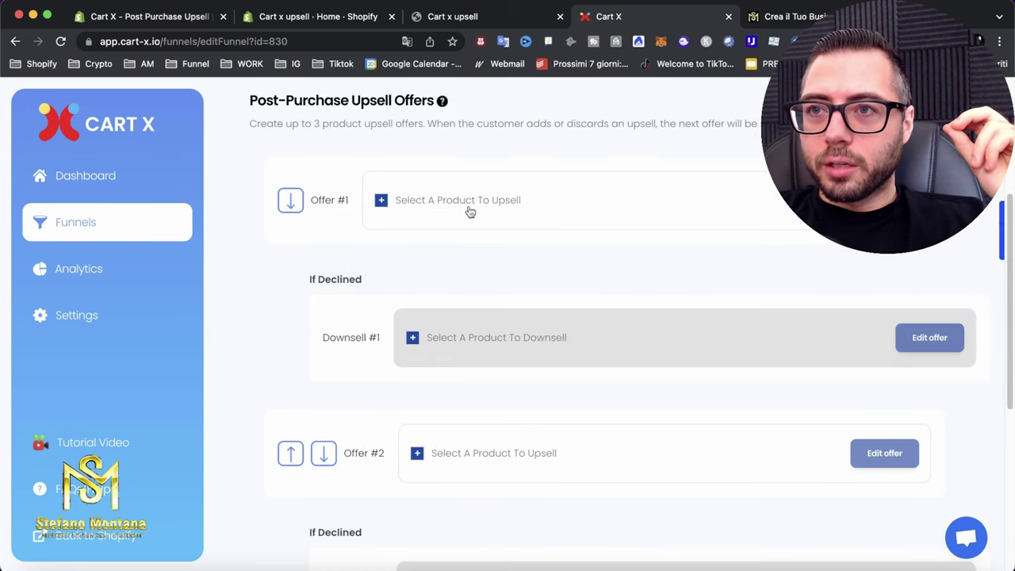
scroll(470, 212, "up", 1)
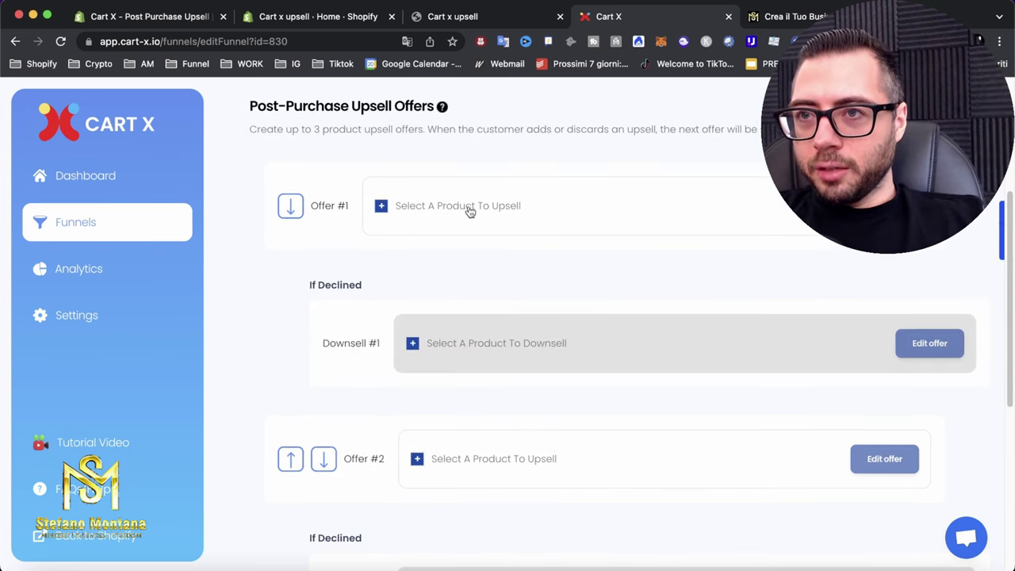
left_click(471, 209)
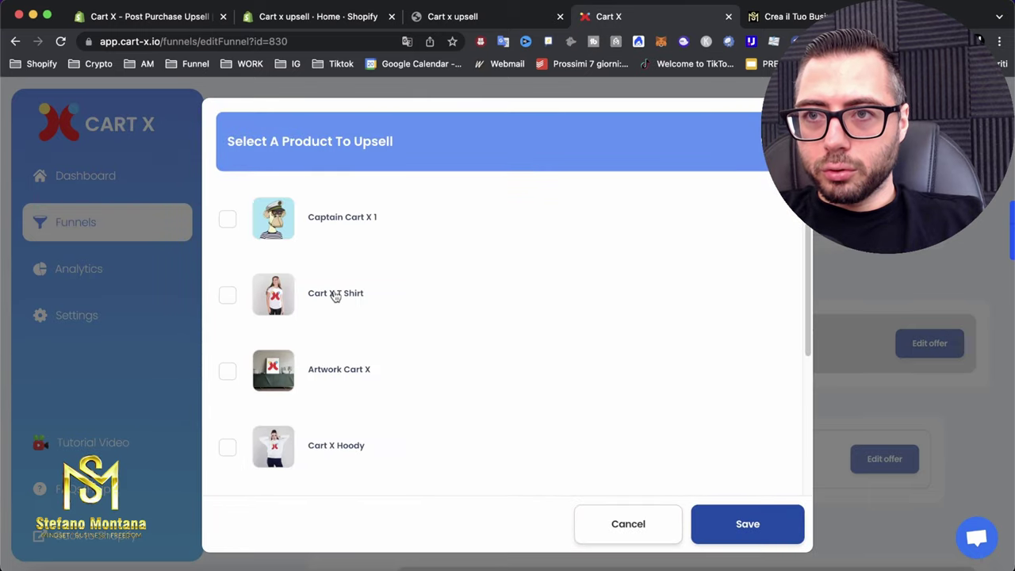
left_click(337, 297)
left_click(736, 521)
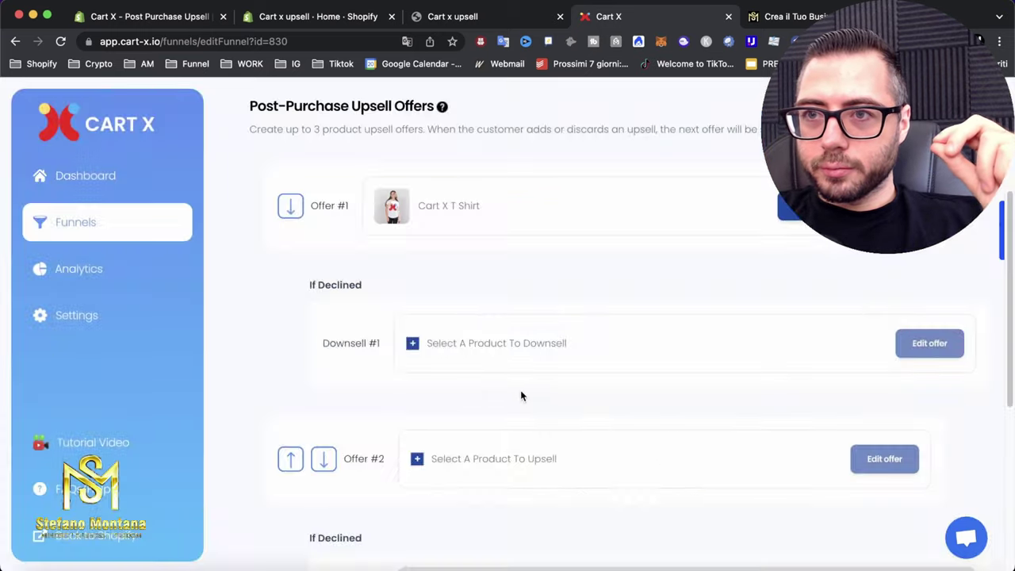
- Choose and save Artwork Cart X as the product for Downsell #1, shown if Offer #1 is declined
left_click(515, 337)
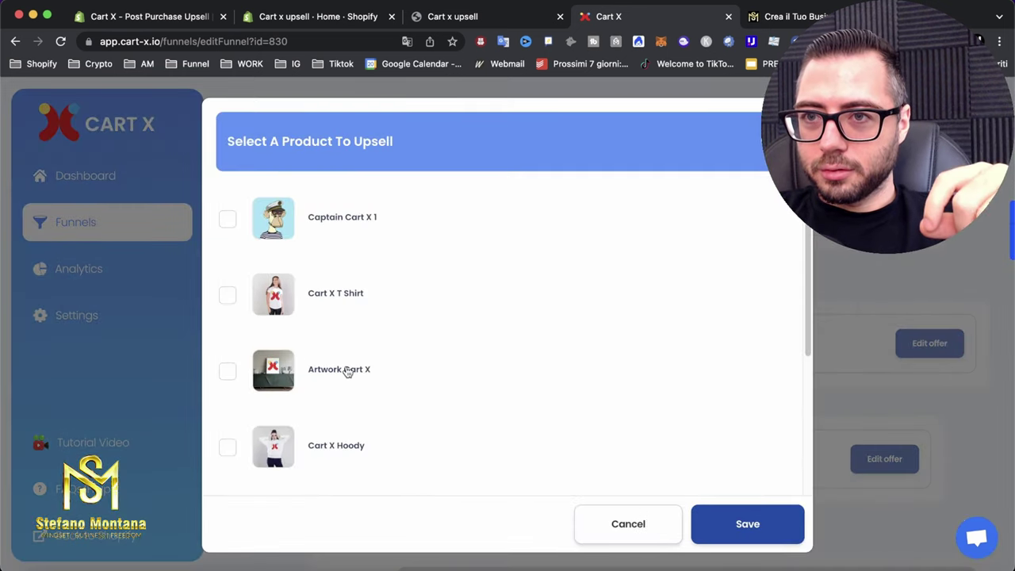
left_click(346, 373)
left_click(776, 539)
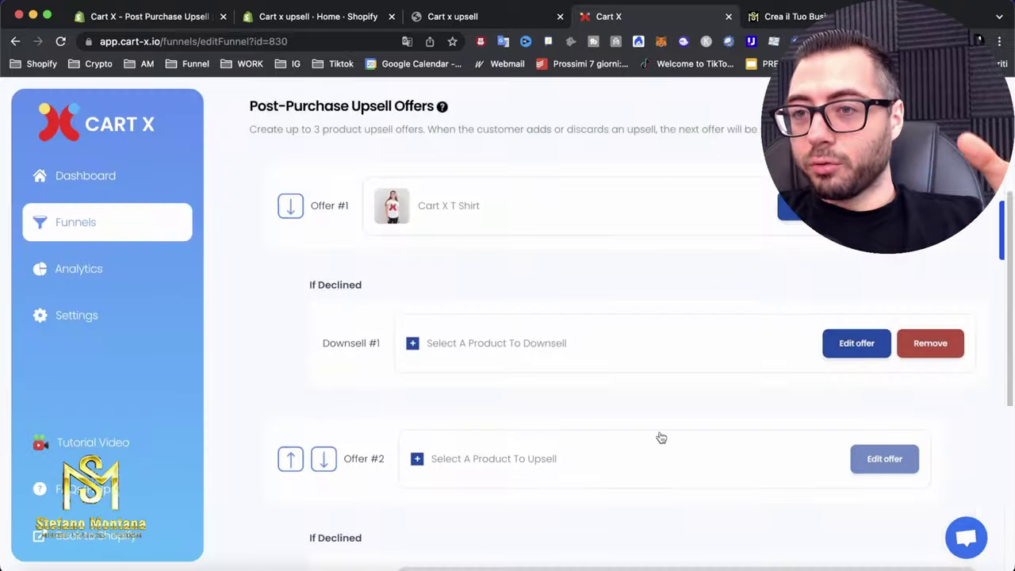
- Choose and save Cart X Hoody as the product for post-purchase Offer #2
scroll(603, 396, "down", 3)
left_click(527, 337)
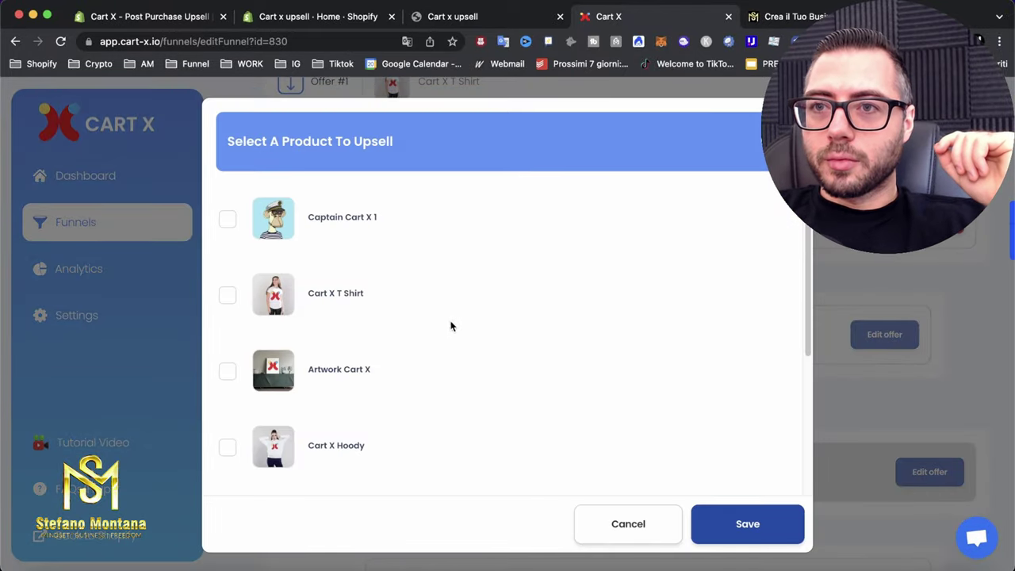
left_click(233, 295)
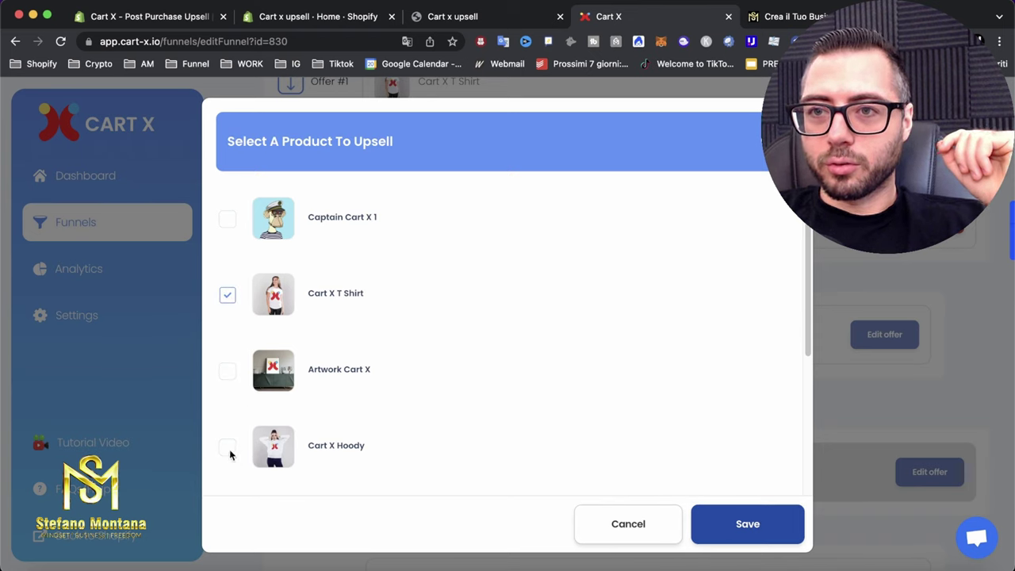
left_click(229, 298)
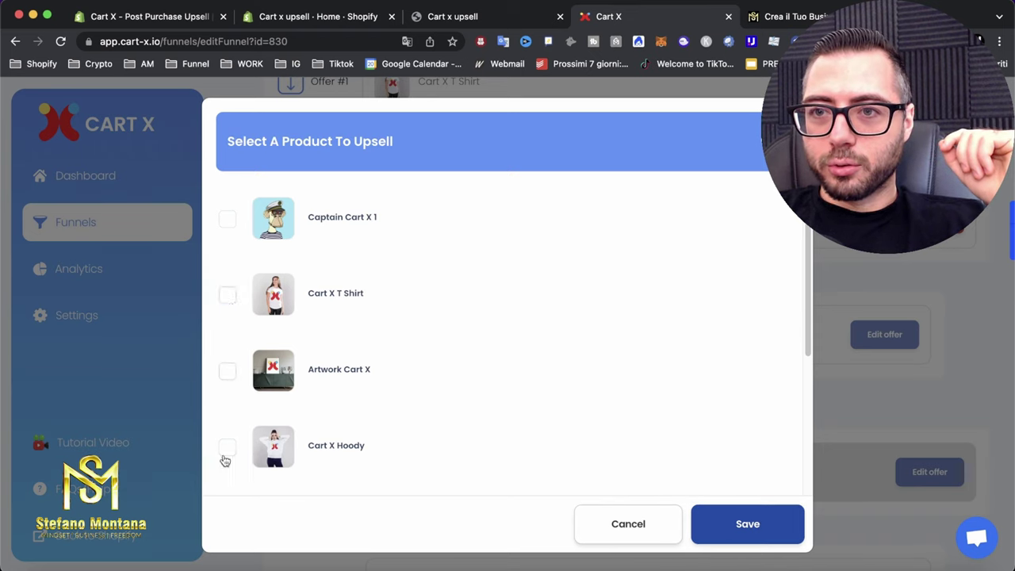
left_click(228, 449)
left_click(723, 525)
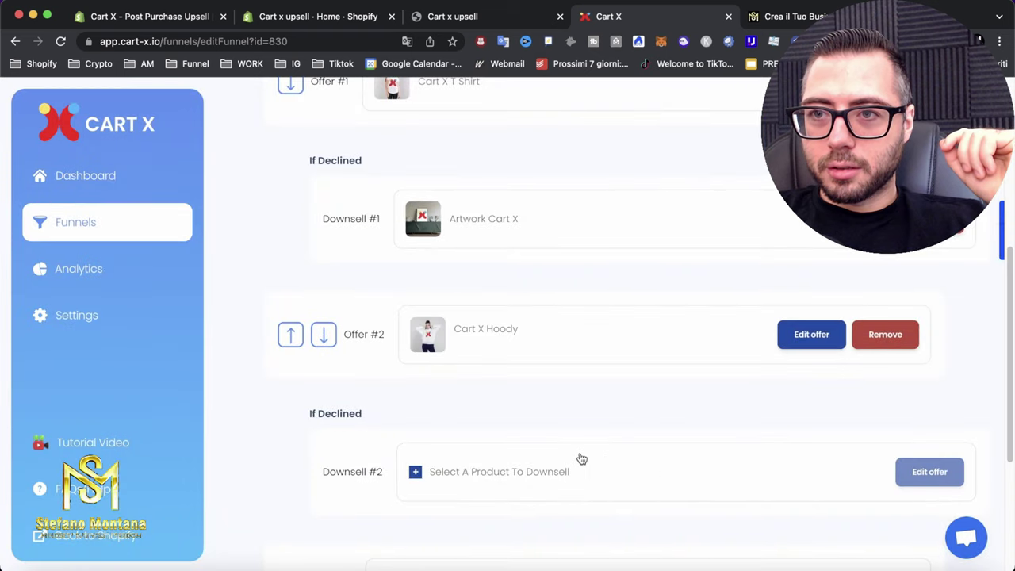
- Choose and save Artwork Cart X as the product for Downsell #2, shown if Offer #2 is declined
scroll(471, 473, "down", 3)
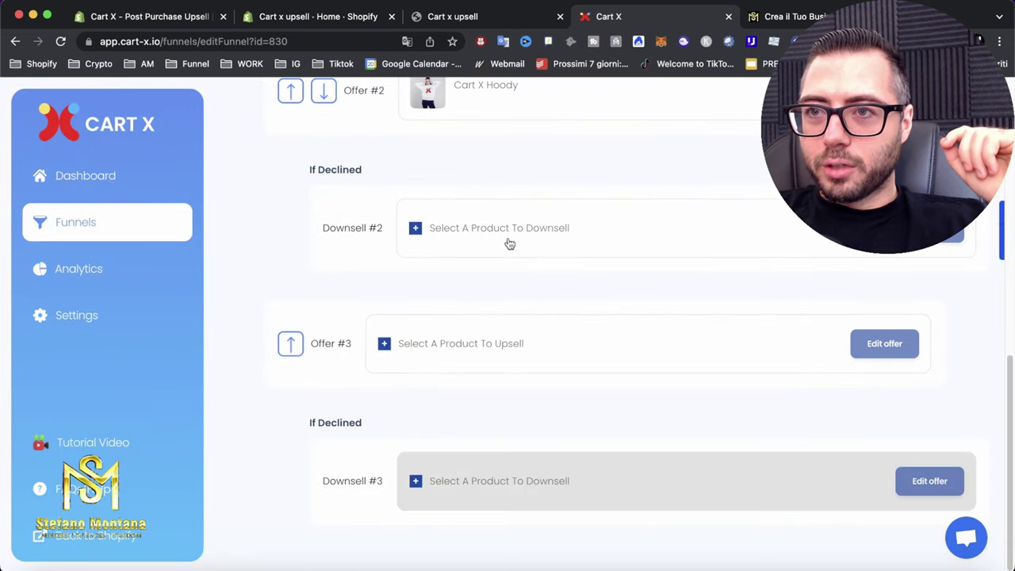
left_click(492, 331)
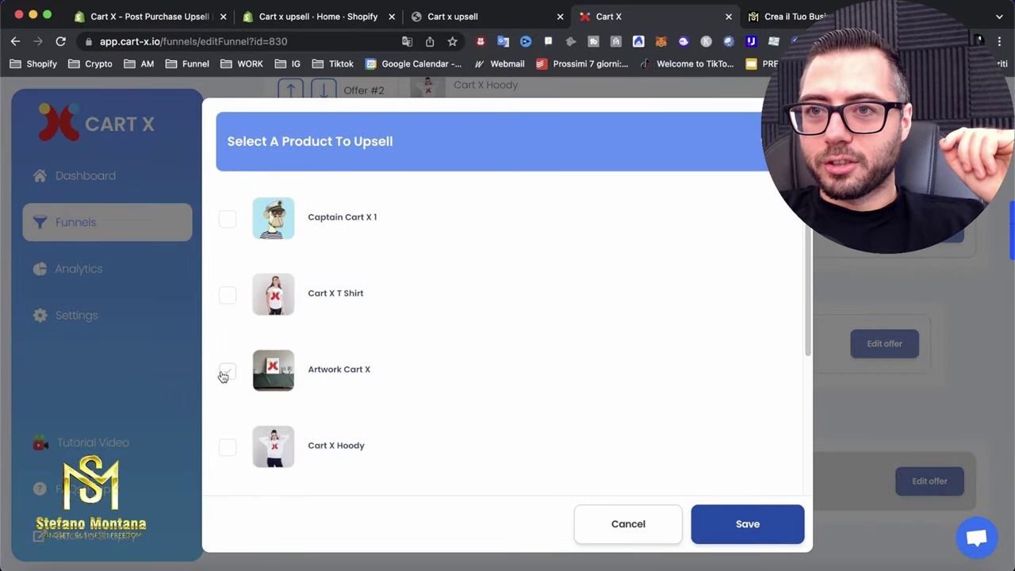
left_click(225, 373)
left_click(721, 526)
- Choose and save Cart X Hoody as the product for post-purchase Offer #3
left_click(445, 344)
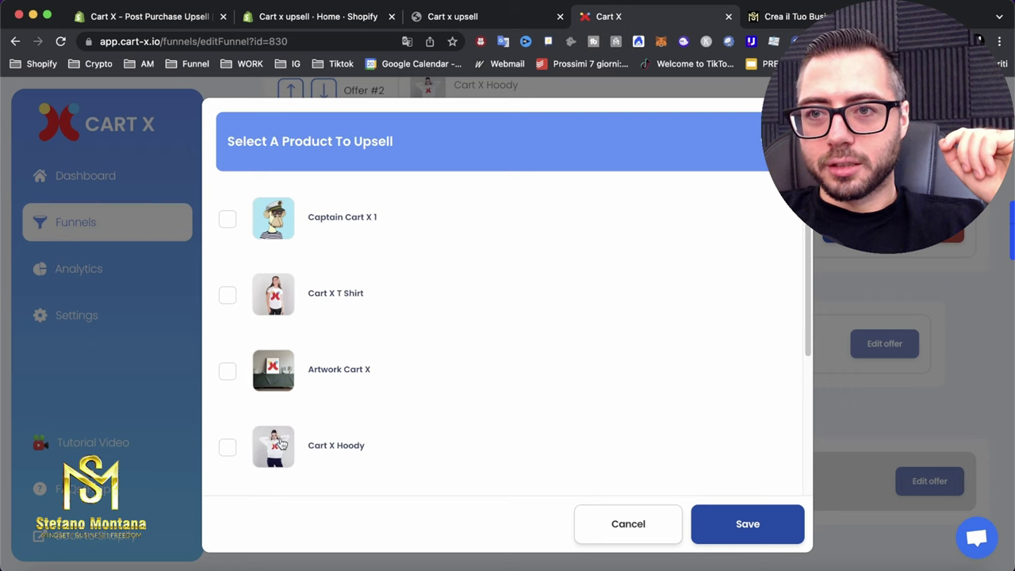
left_click(228, 446)
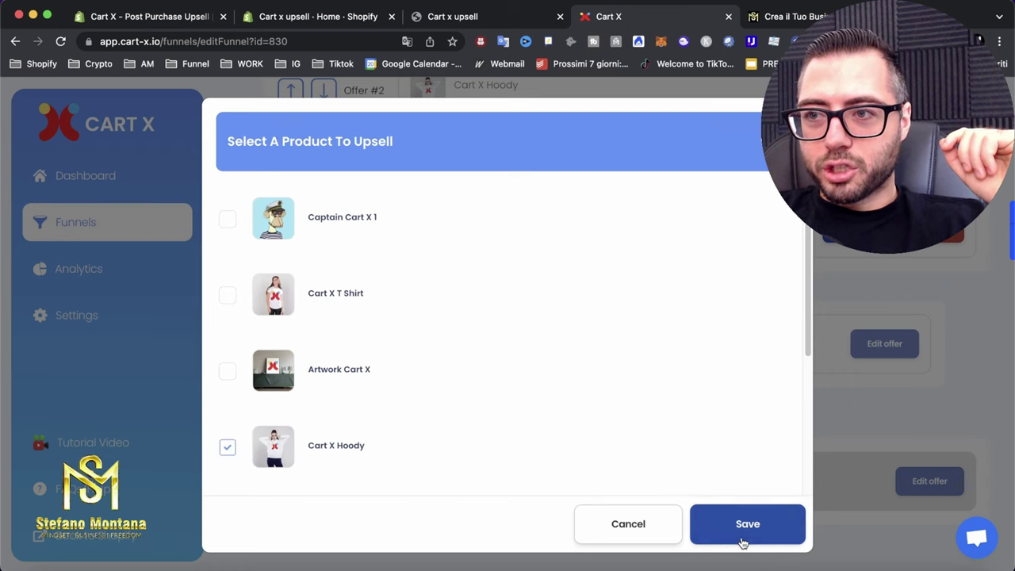
left_click(742, 539)
- Choose and save Artwork Cart X as the product for Downsell #3, shown if Offer #3 is declined
left_click(441, 481)
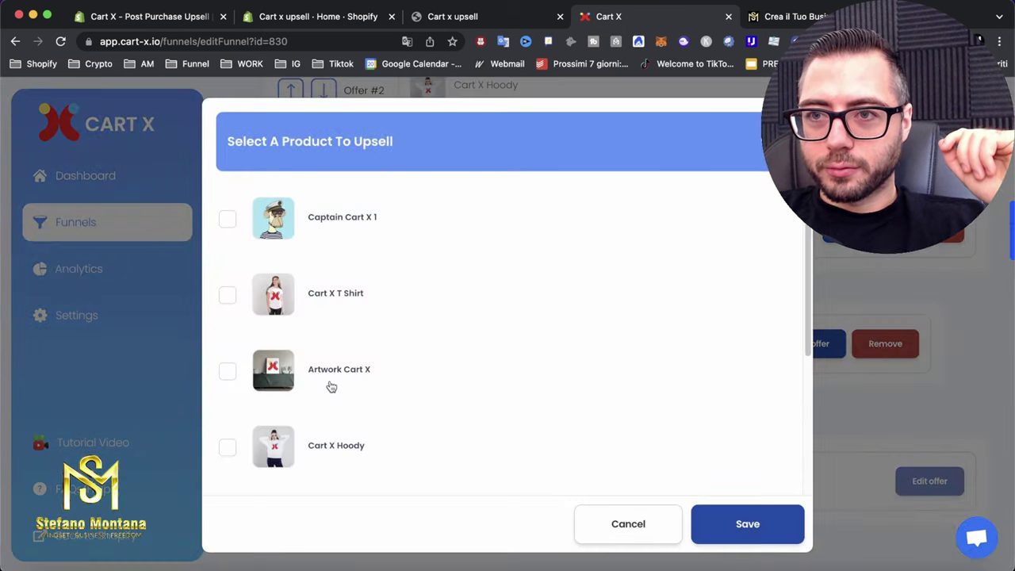
left_click(228, 373)
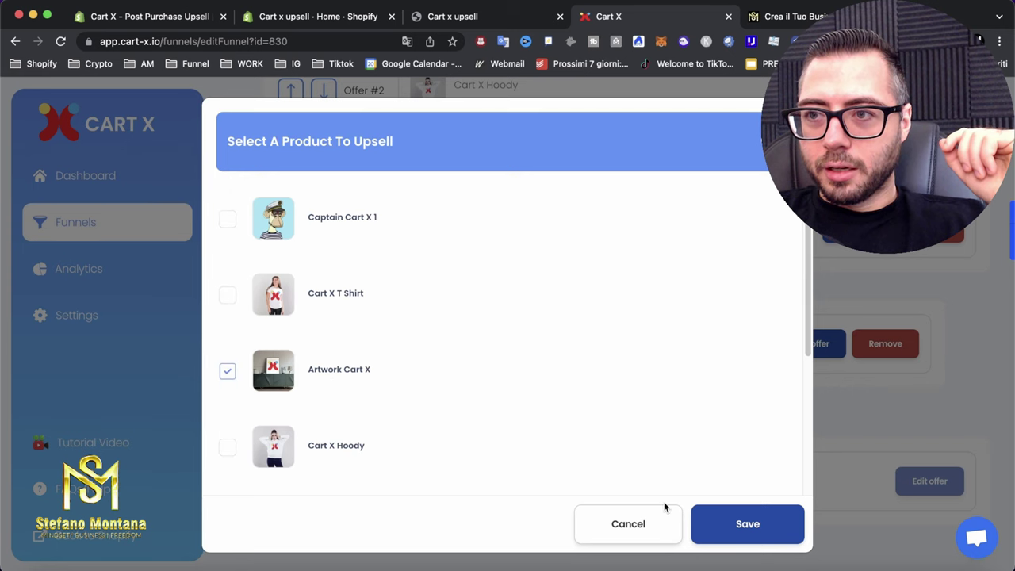
left_click(720, 529)
- Review the full post-purchase sequence of three upsell offers and the downsell attached to each one
scroll(597, 410, "up", 10)
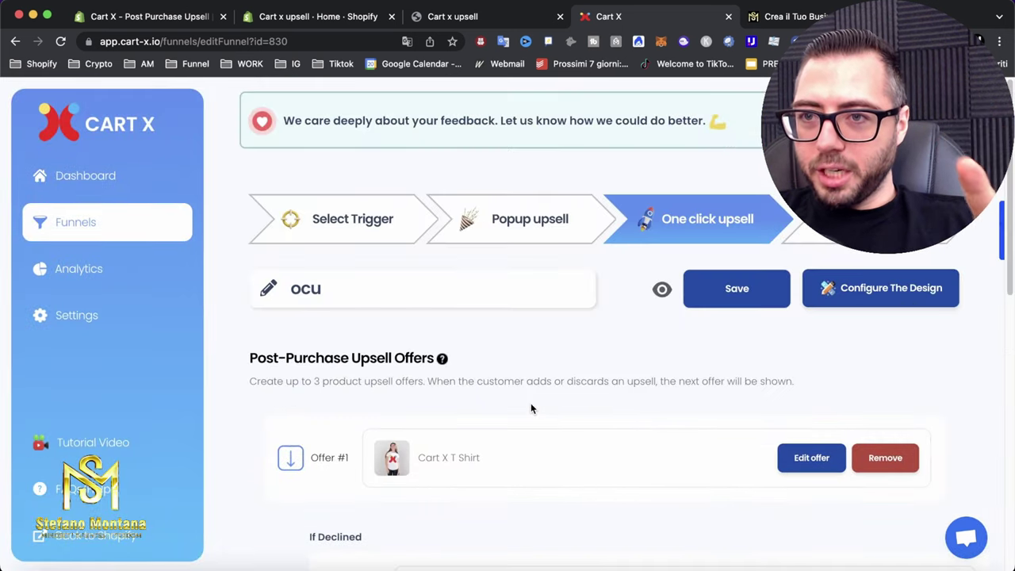
scroll(531, 405, "down", 3)
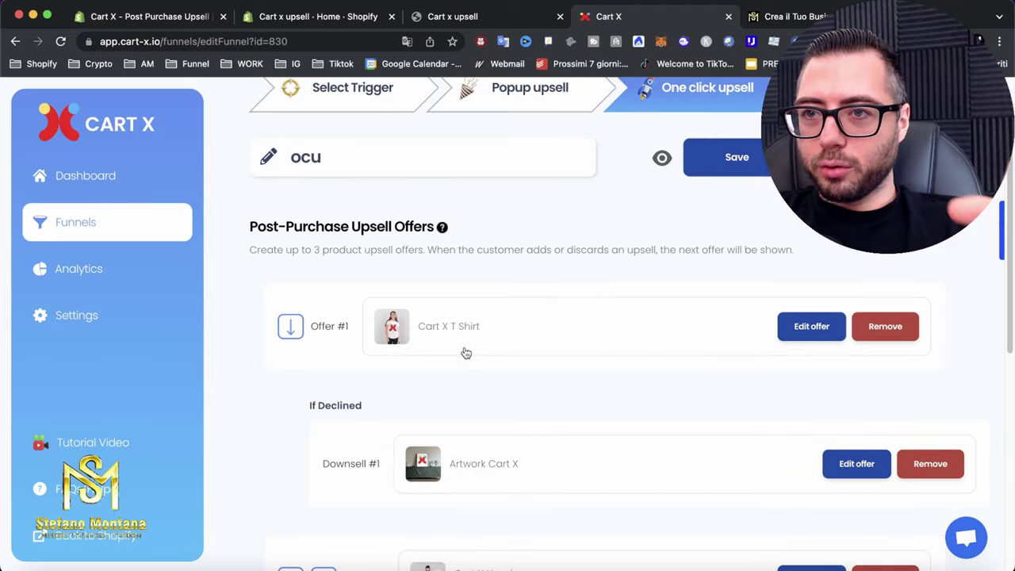
scroll(461, 345, "down", 2)
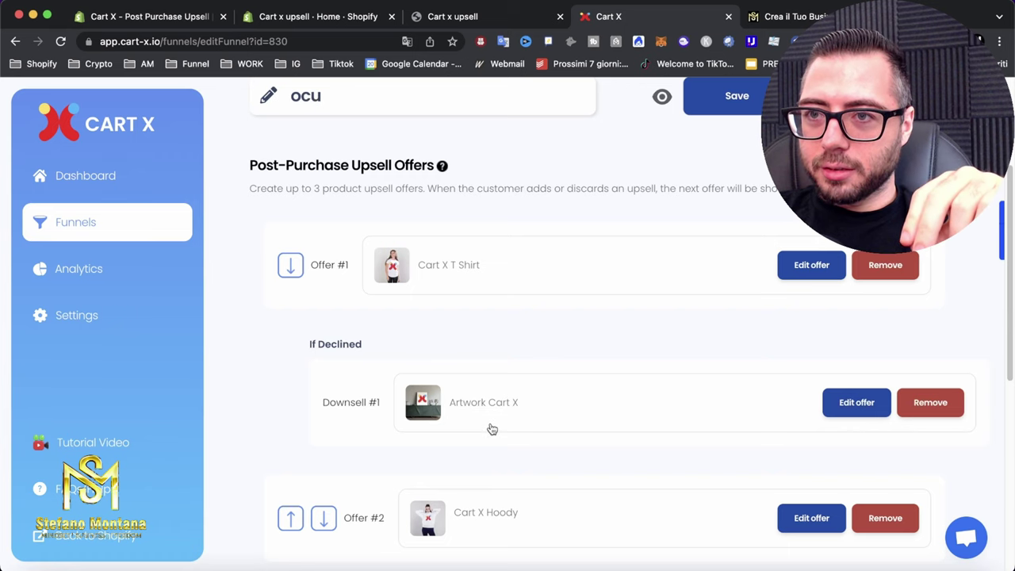
scroll(491, 429, "down", 3)
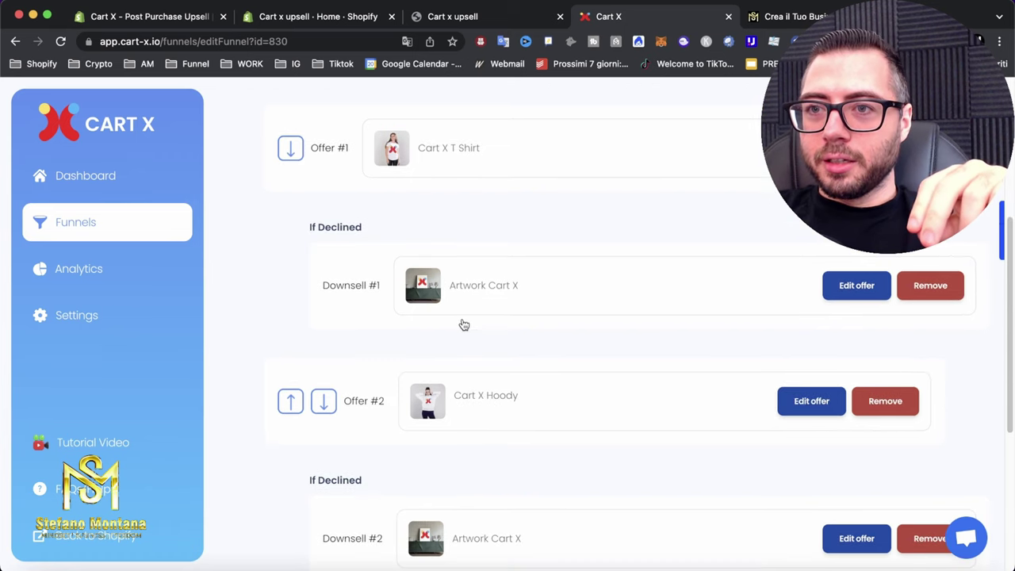
scroll(462, 298, "down", 1)
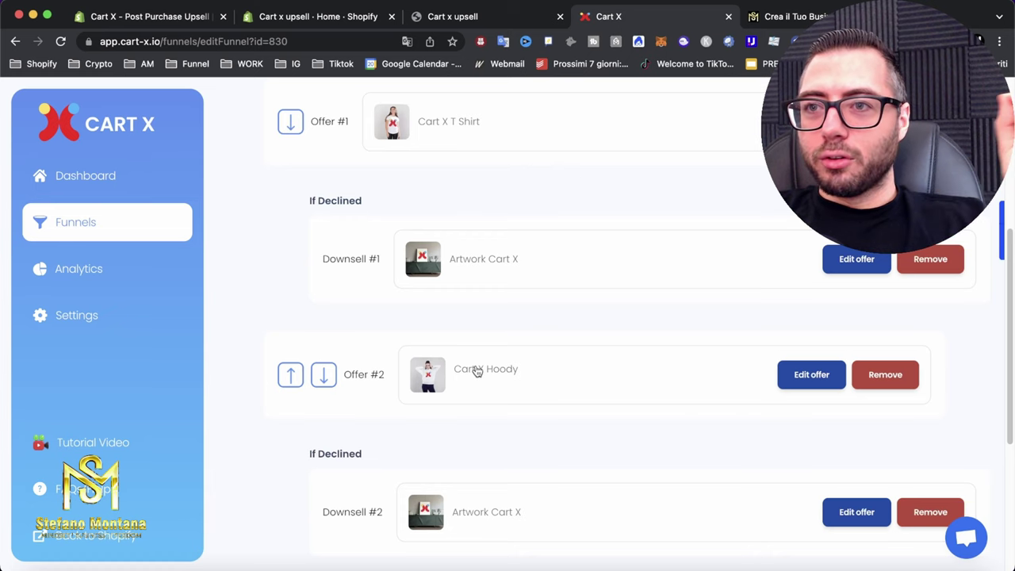
scroll(501, 379, "down", 4)
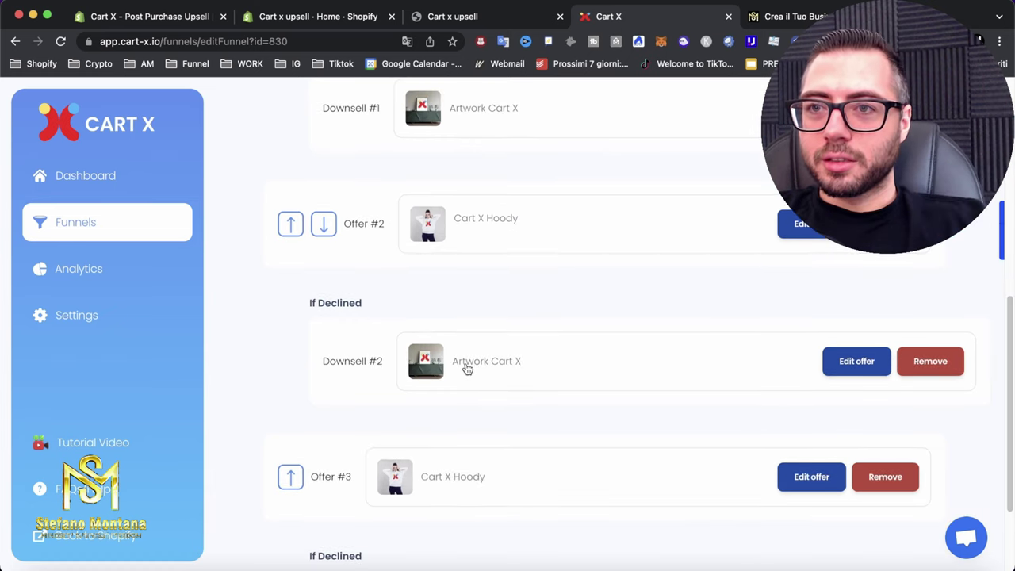
scroll(469, 368, "down", 4)
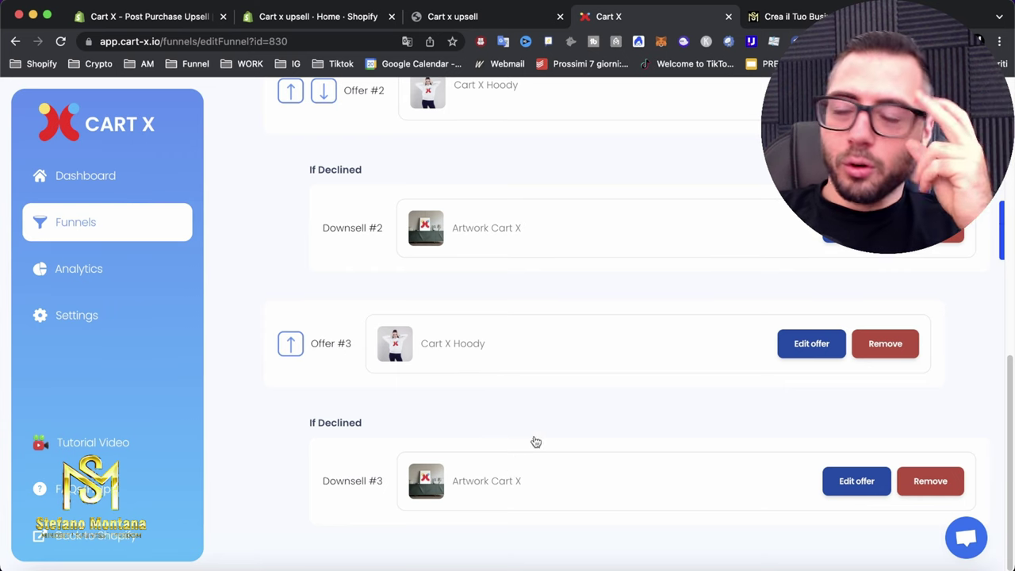
scroll(600, 321, "up", 15)
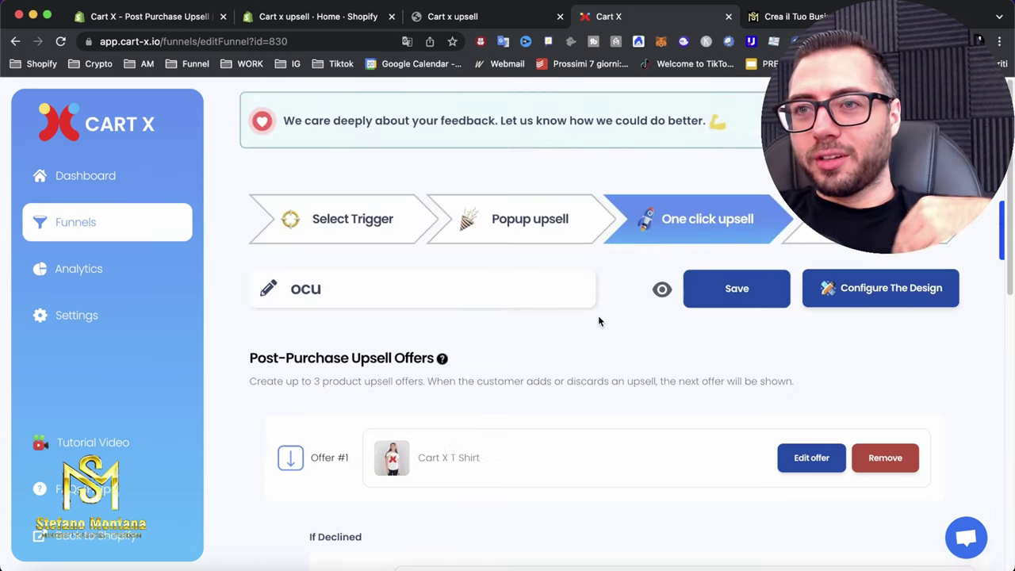
scroll(598, 321, "down", 7)
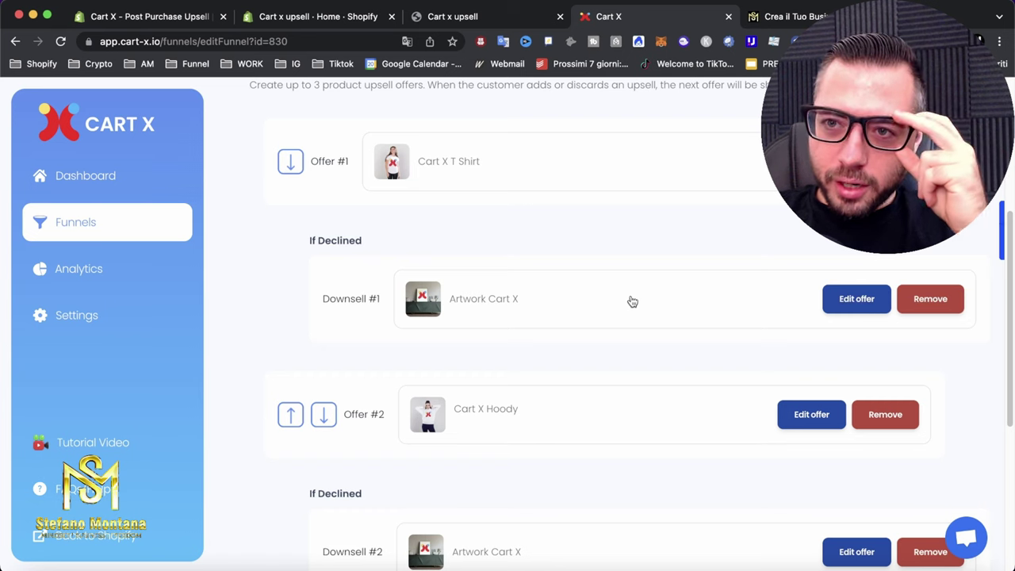
scroll(631, 301, "up", 3)
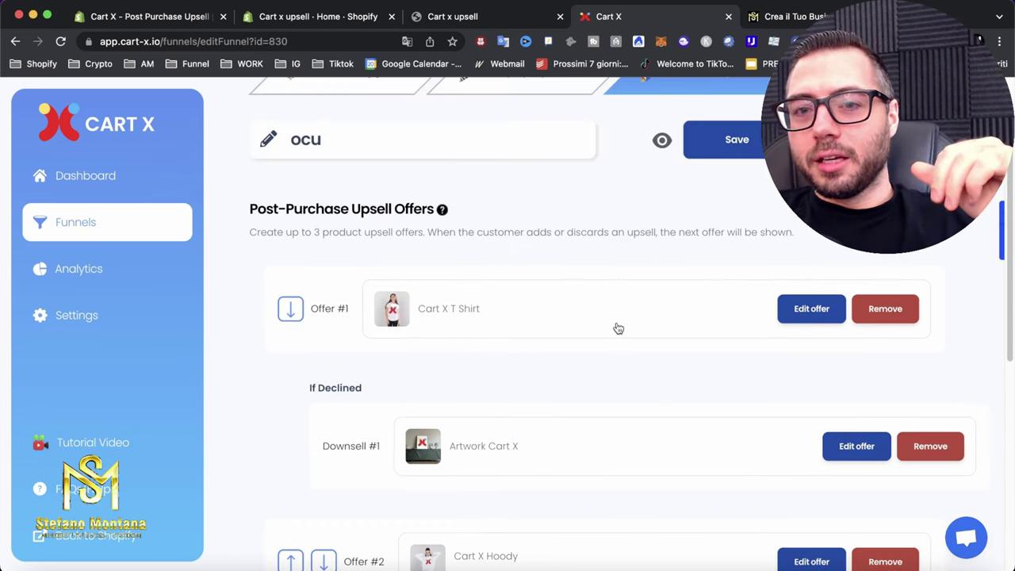
scroll(618, 327, "down", 3)
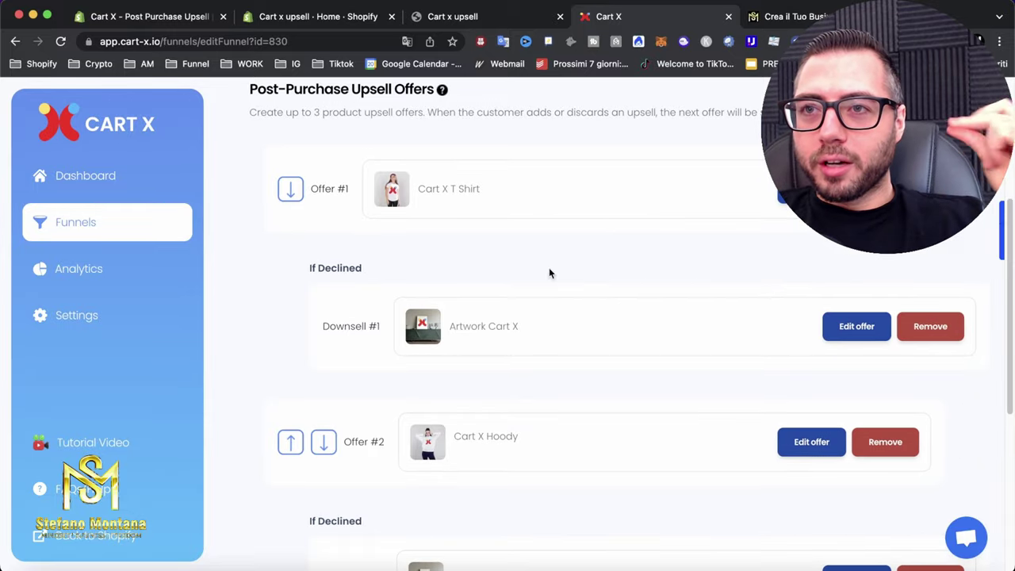
scroll(555, 238, "up", 1)
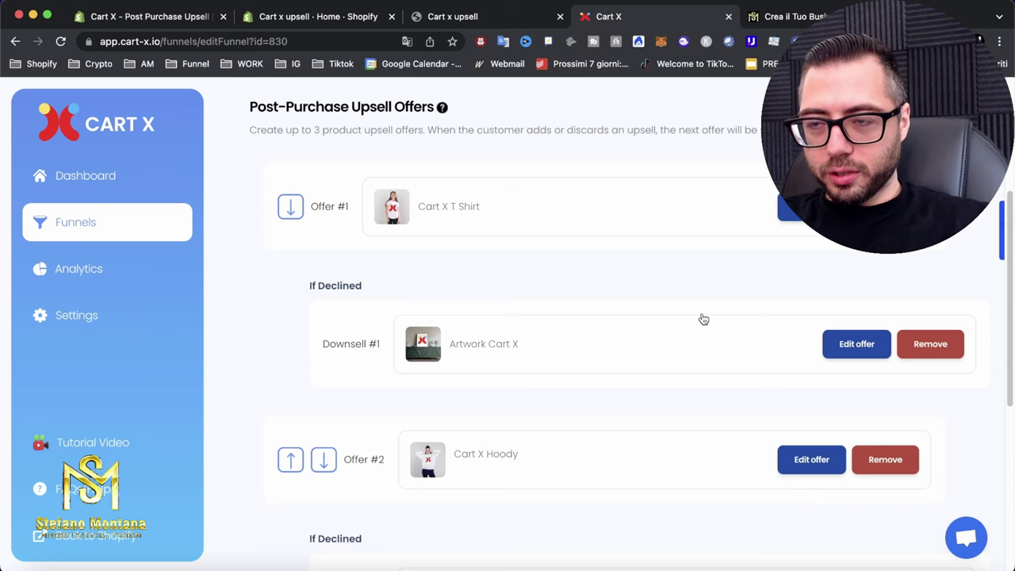
scroll(703, 319, "up", 3)
scroll(701, 318, "down", 3)
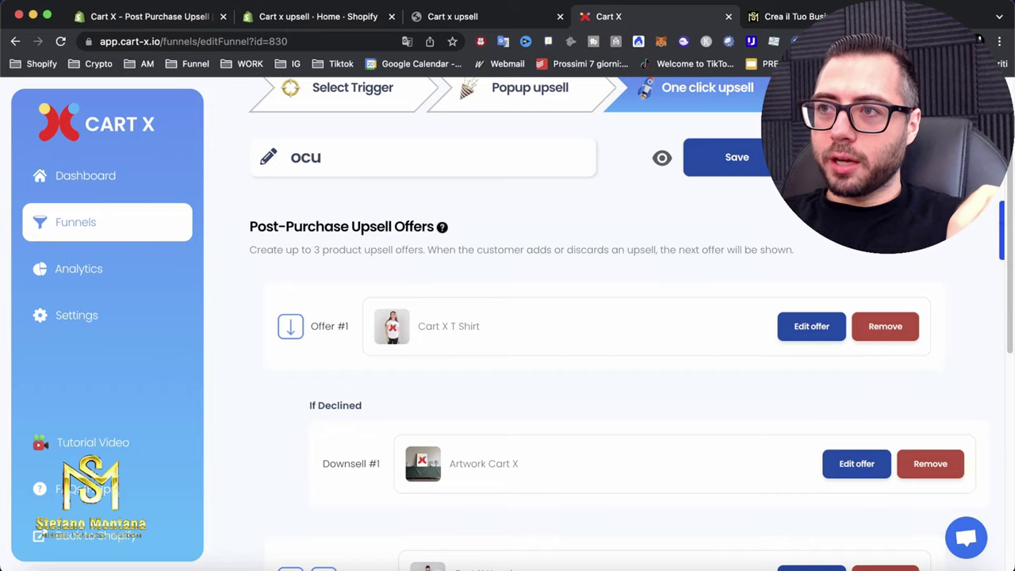
- Edit Offer #1, saving the pending funnel changes, and preview its one click upsell page in the tablet and mobile layouts
left_click(811, 326)
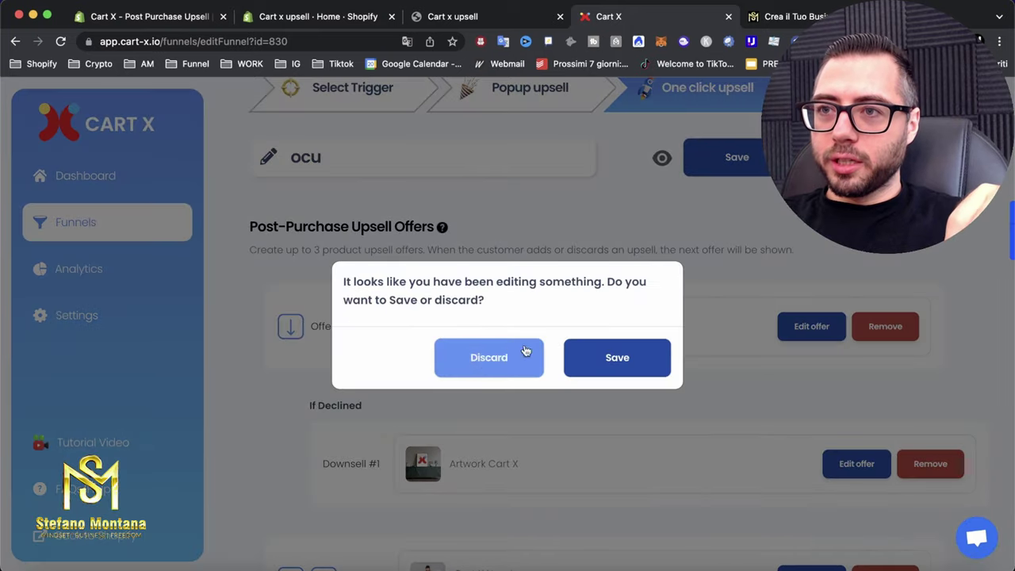
left_click(652, 344)
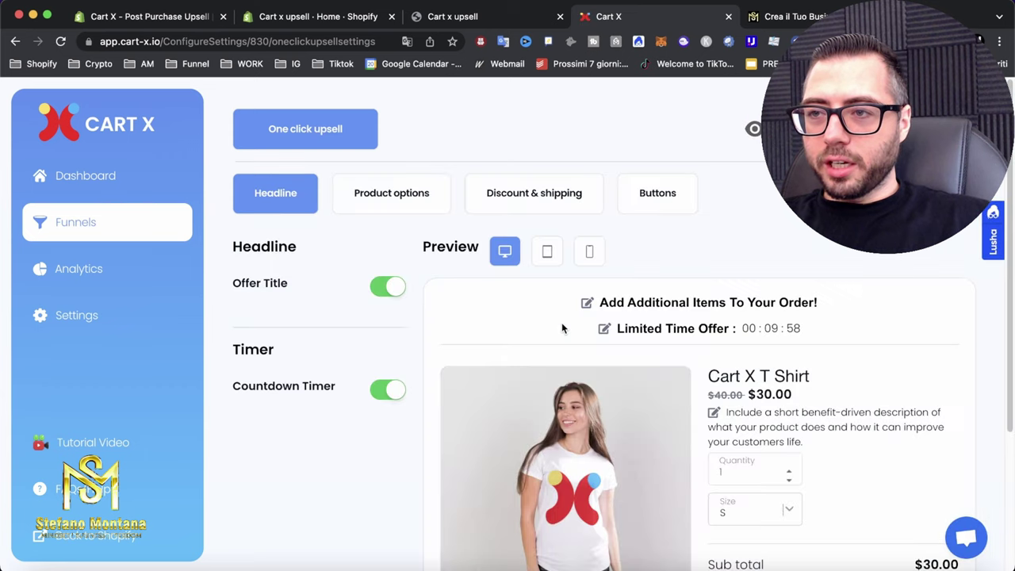
left_click(547, 251)
left_click(590, 251)
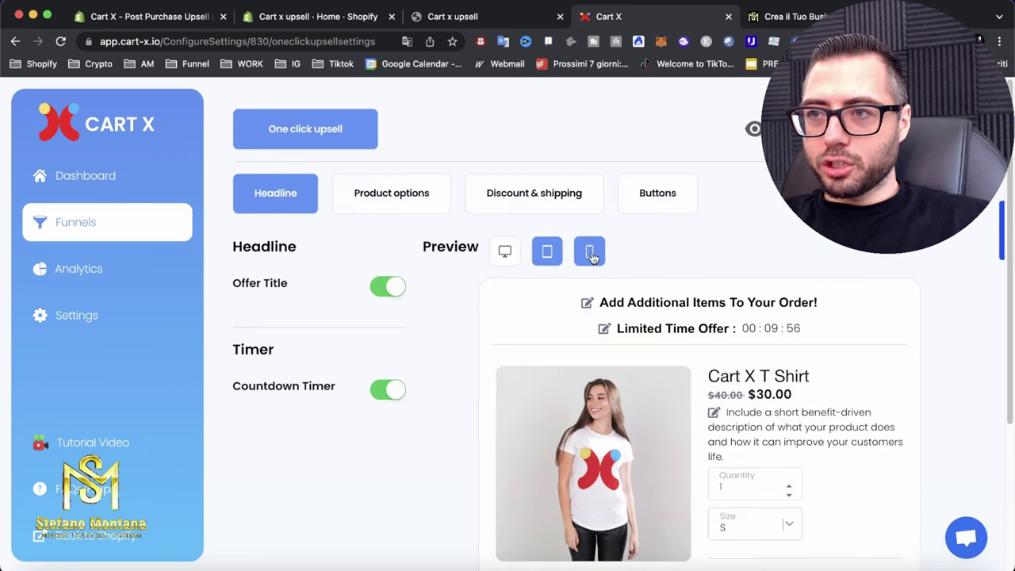
- Examine the mobile preview of the Cart X T Shirt offer, from its headline and timer down to the pay and decline options
scroll(672, 386, "down", 5)
scroll(673, 386, "up", 5)
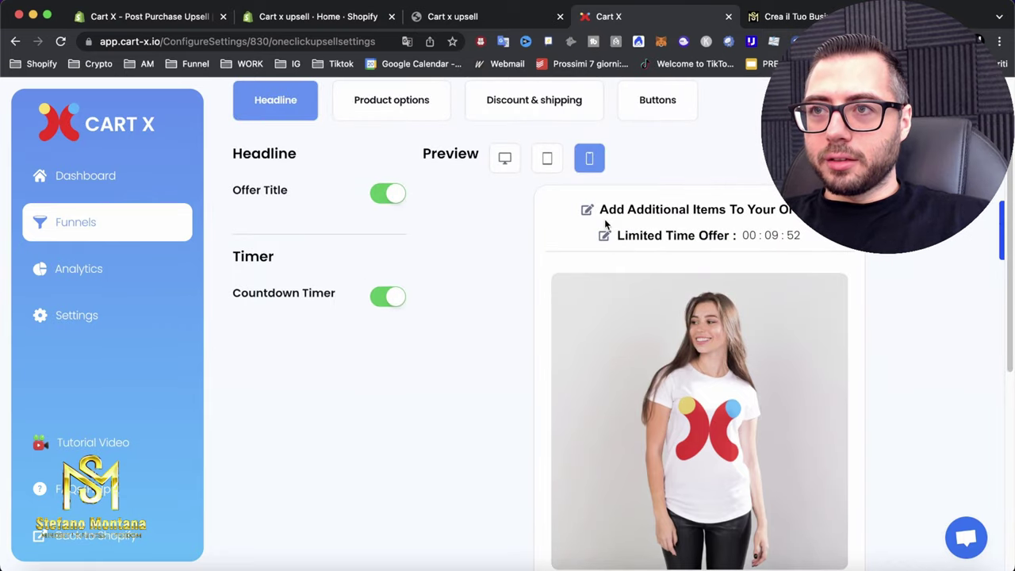
scroll(567, 275, "down", 5)
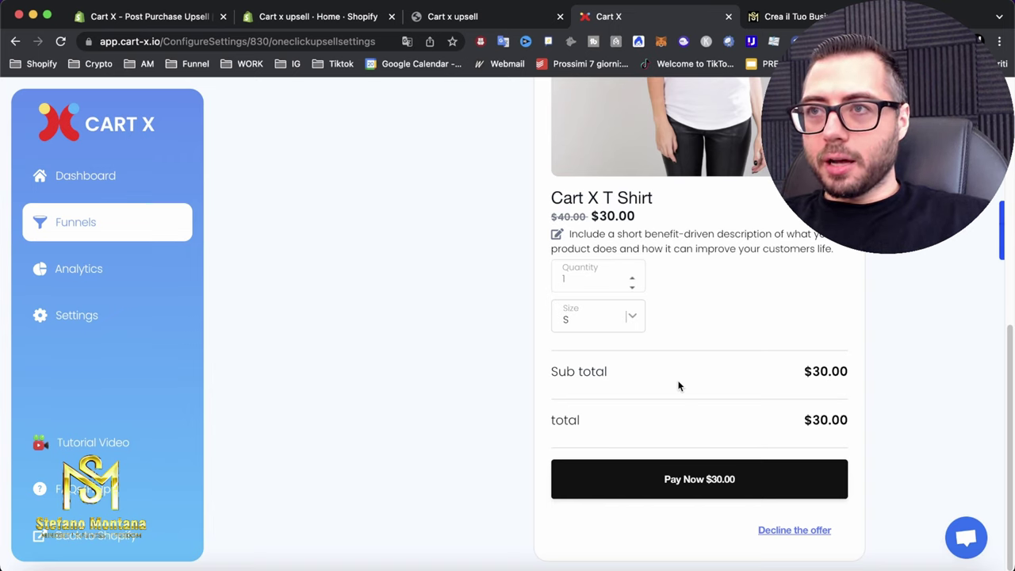
scroll(678, 386, "up", 1)
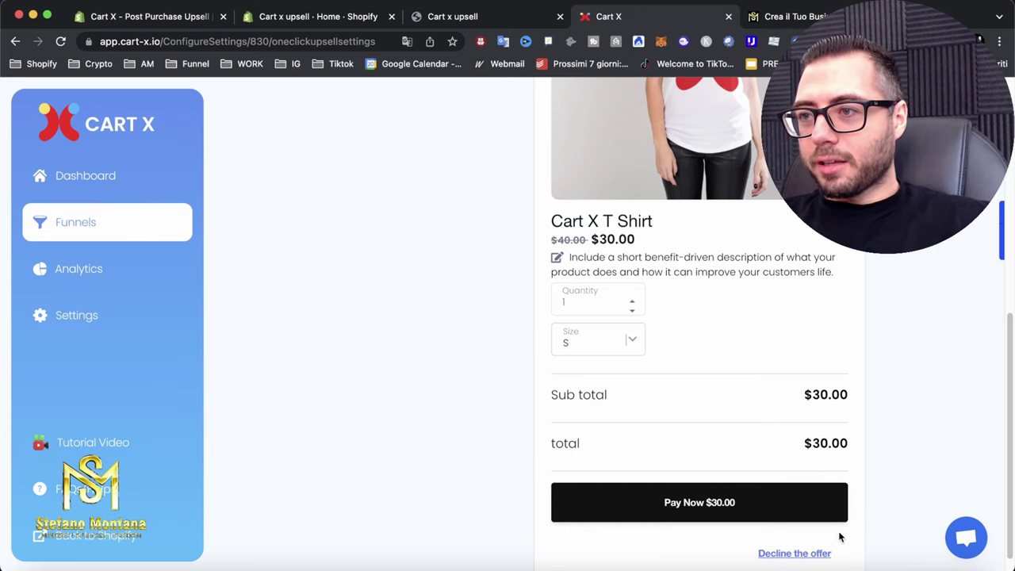
scroll(838, 537, "down", 1)
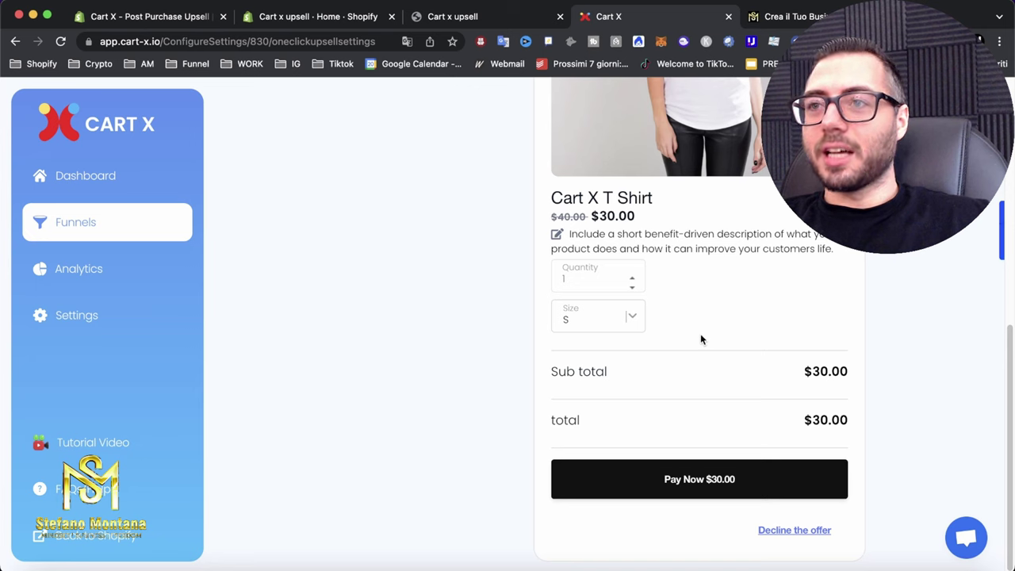
scroll(701, 339, "up", 2)
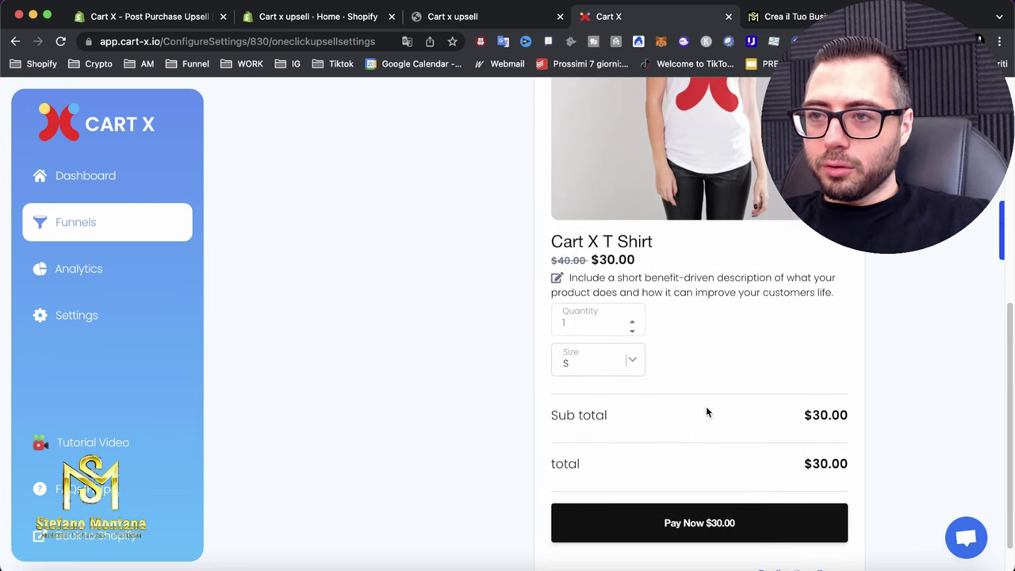
scroll(707, 411, "up", 5)
- Review the one click upsell's product options, its discount settings and the available shipping charge choices
left_click(415, 196)
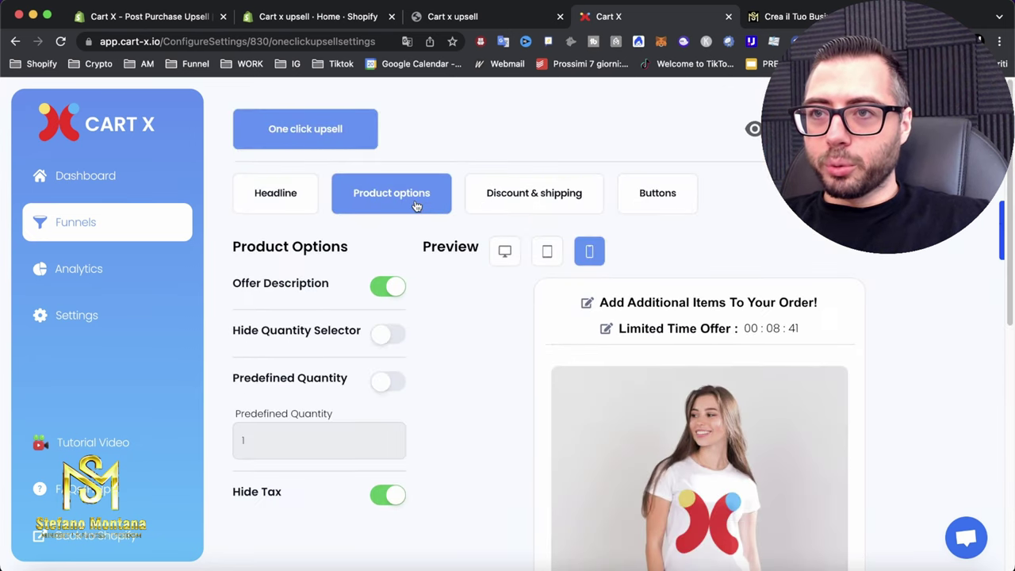
left_click(482, 196)
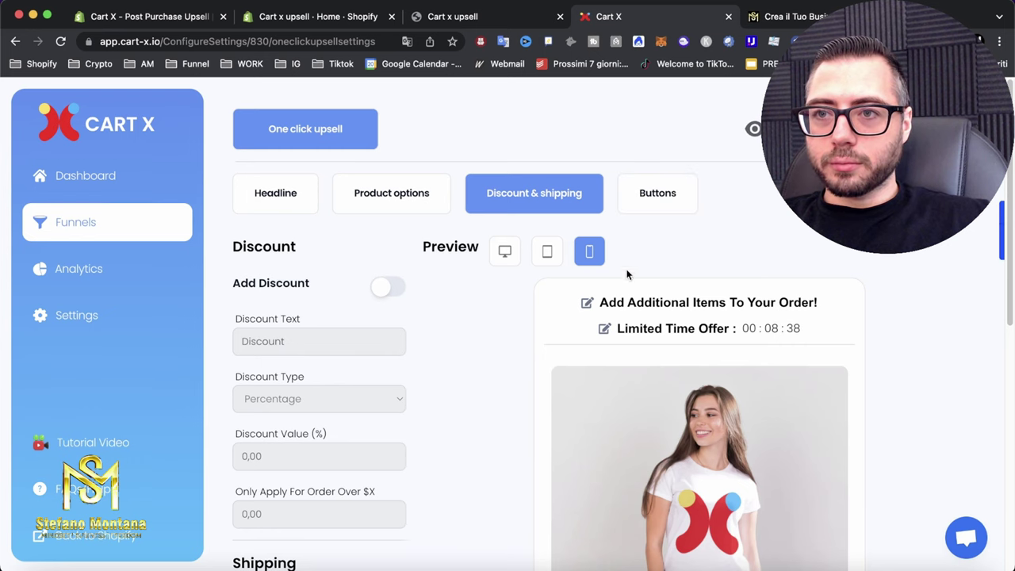
left_click(643, 193)
left_click(581, 194)
scroll(555, 349, "down", 3)
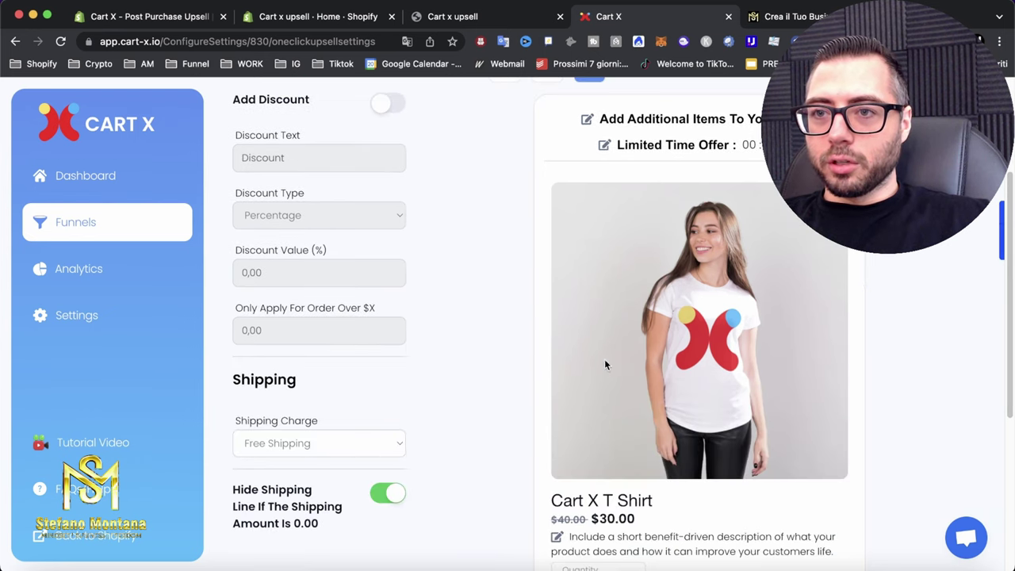
scroll(584, 354, "down", 3)
left_click(361, 300)
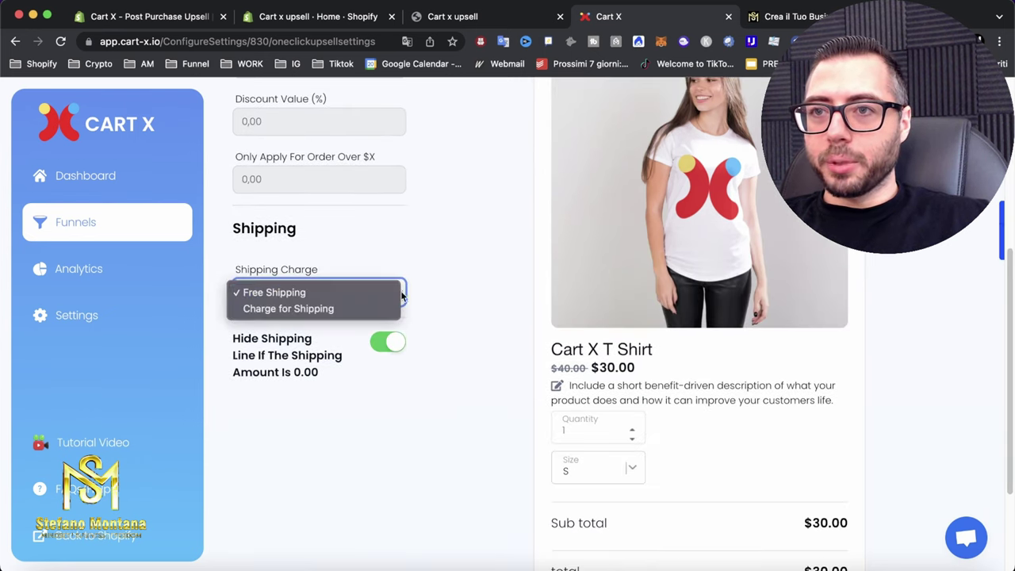
left_click(470, 279)
scroll(555, 246, "up", 5)
- Examine the accept and decline button settings and compare them with the mobile preview of the one click upsell page
left_click(643, 206)
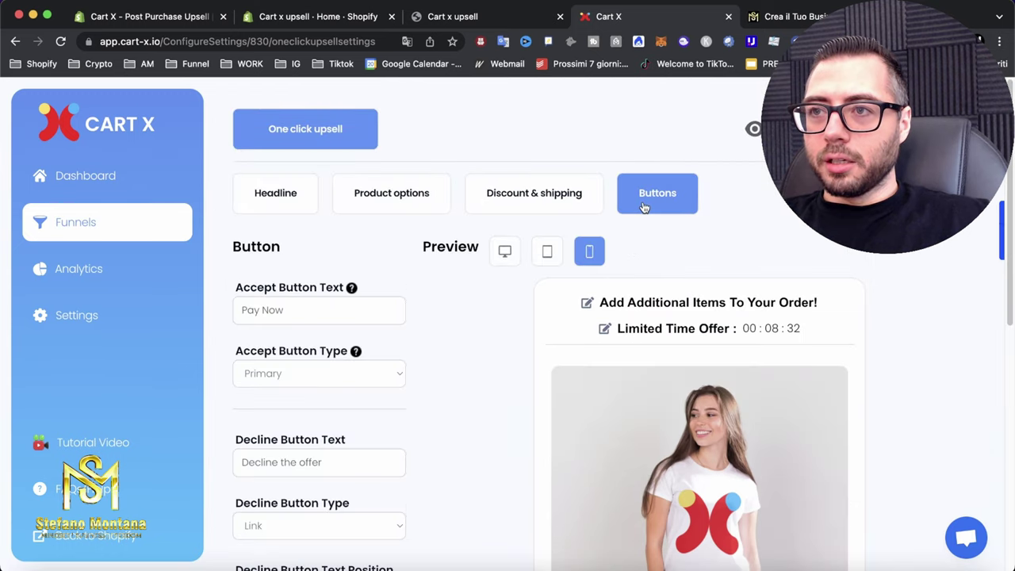
scroll(547, 357, "down", 2)
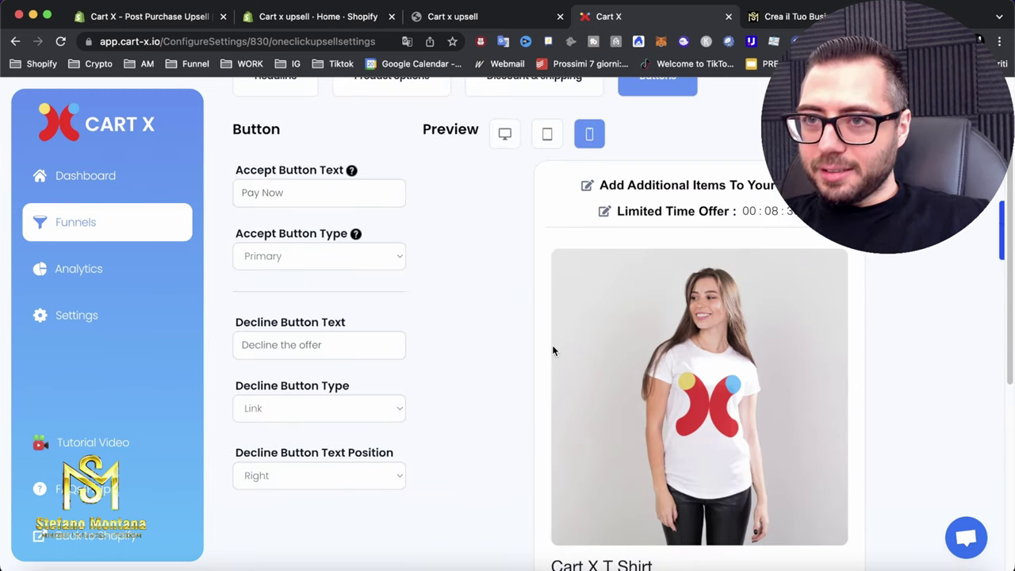
scroll(550, 350, "down", 6)
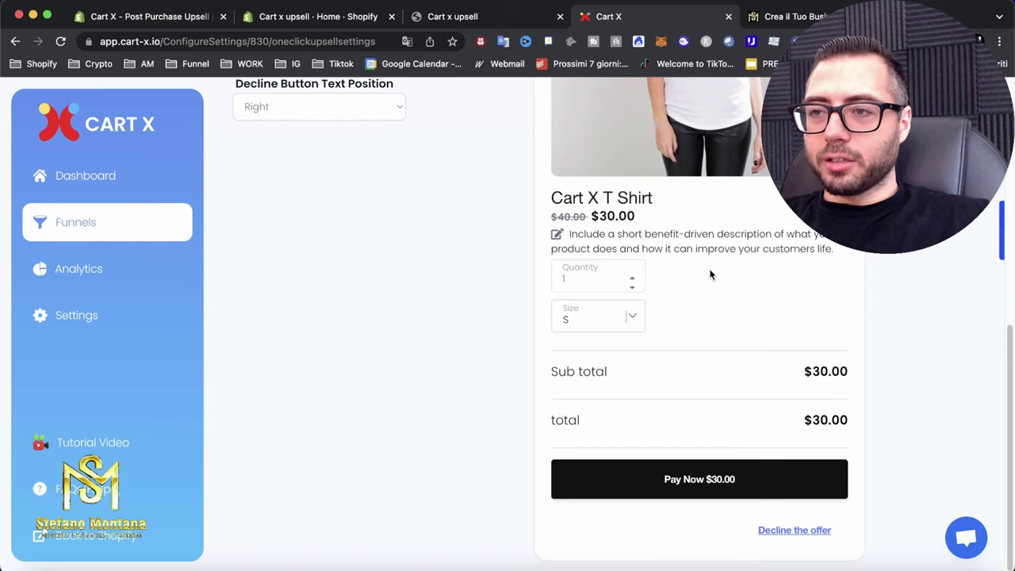
scroll(645, 252, "up", 1)
scroll(645, 251, "up", 7)
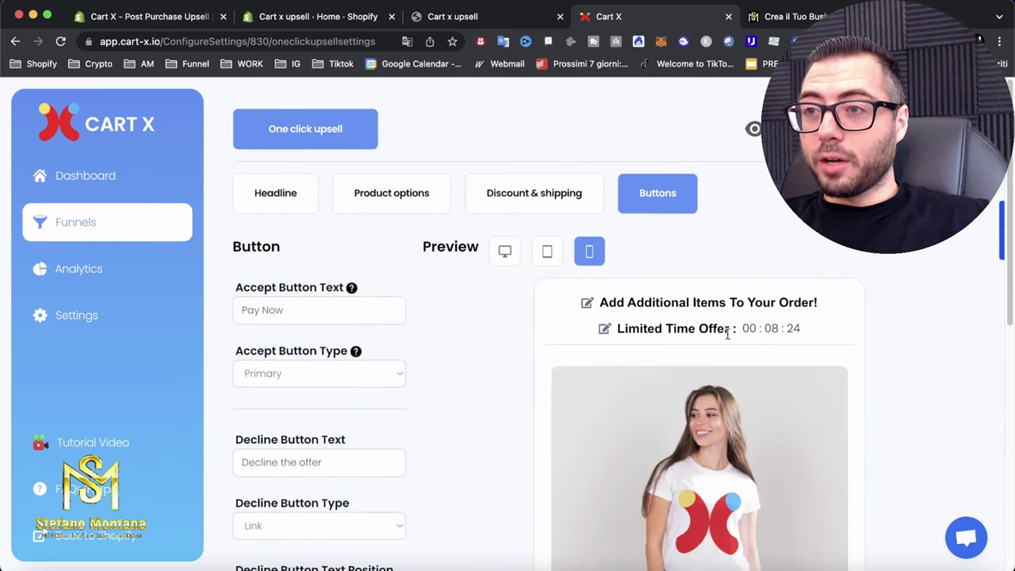
scroll(727, 334, "down", 8)
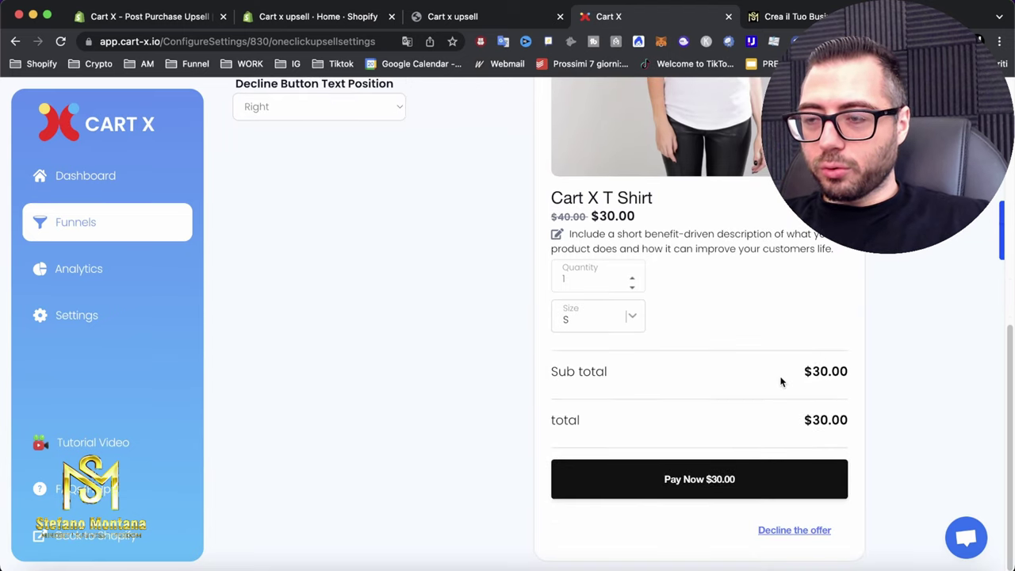
scroll(781, 382, "up", 8)
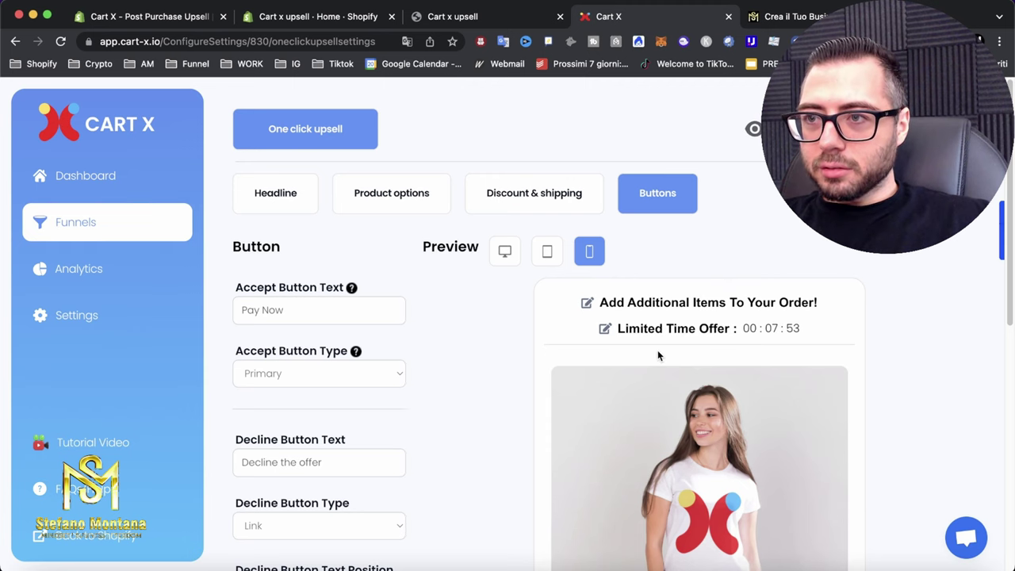
scroll(550, 365, "down", 8)
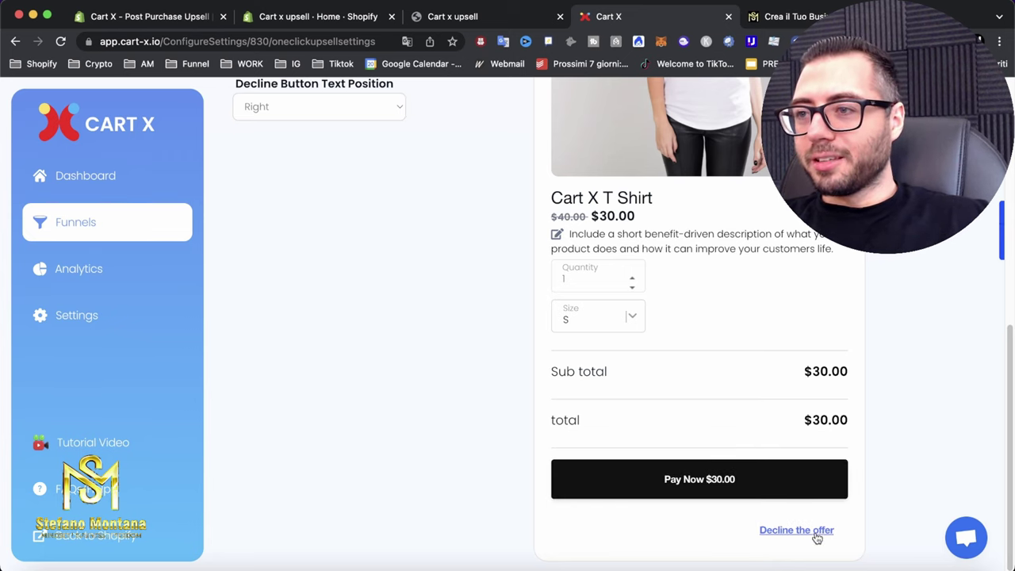
scroll(580, 325, "up", 6)
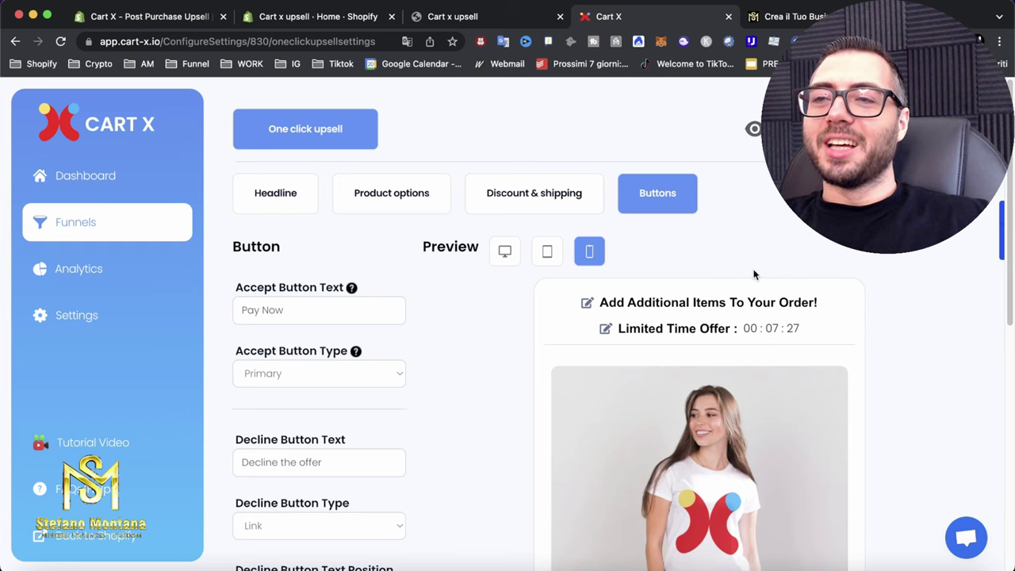
- Return to the funnel's thank you page offers and choose and save Cart X T Shirt as Offer #1
key("alt+Left")
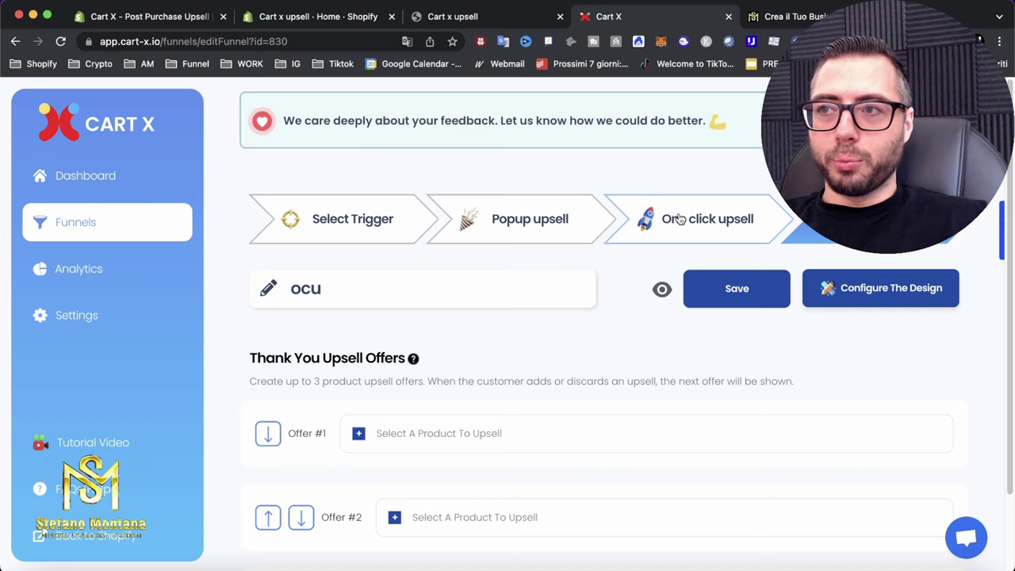
scroll(566, 294, "down", 2)
left_click(481, 340)
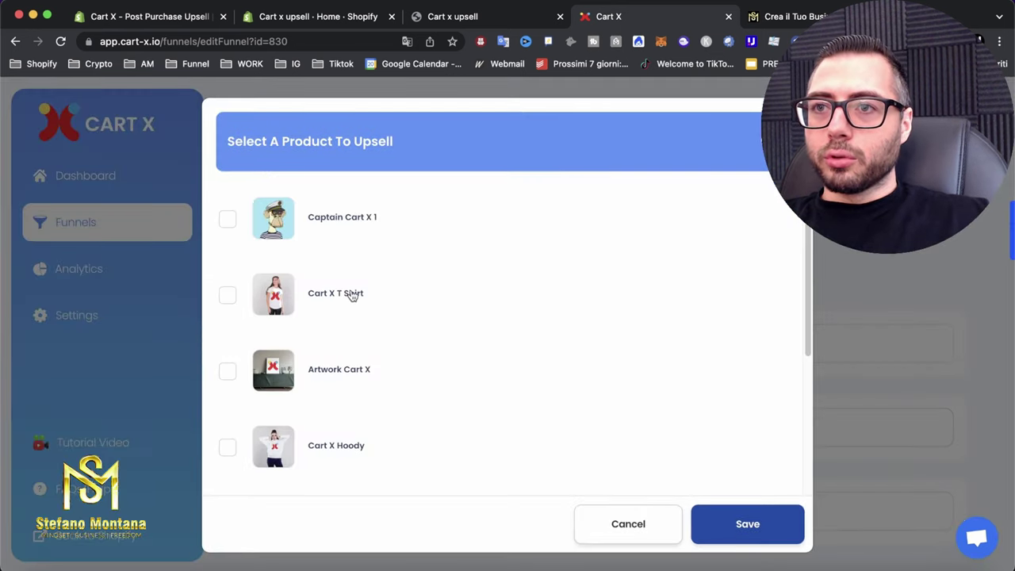
left_click(226, 294)
left_click(764, 517)
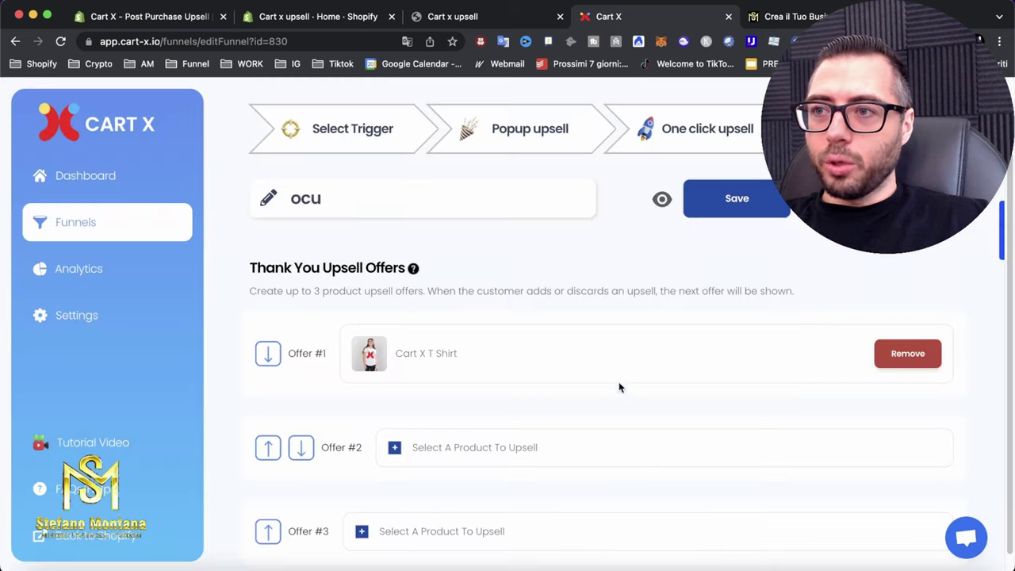
- Choose and save Artwork Cart X as the product for thank you page Offer #2
scroll(448, 413, "down", 1)
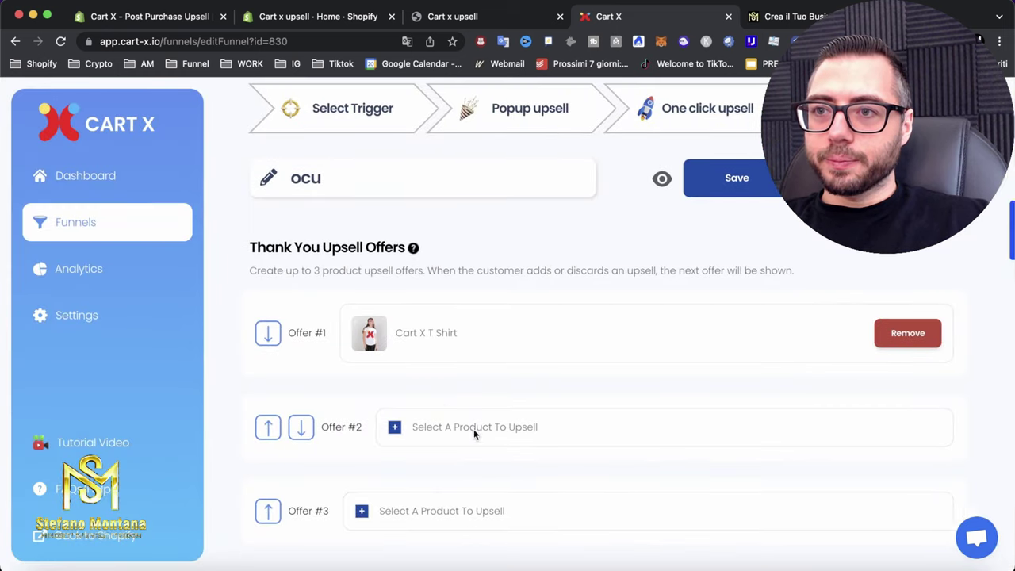
left_click(473, 429)
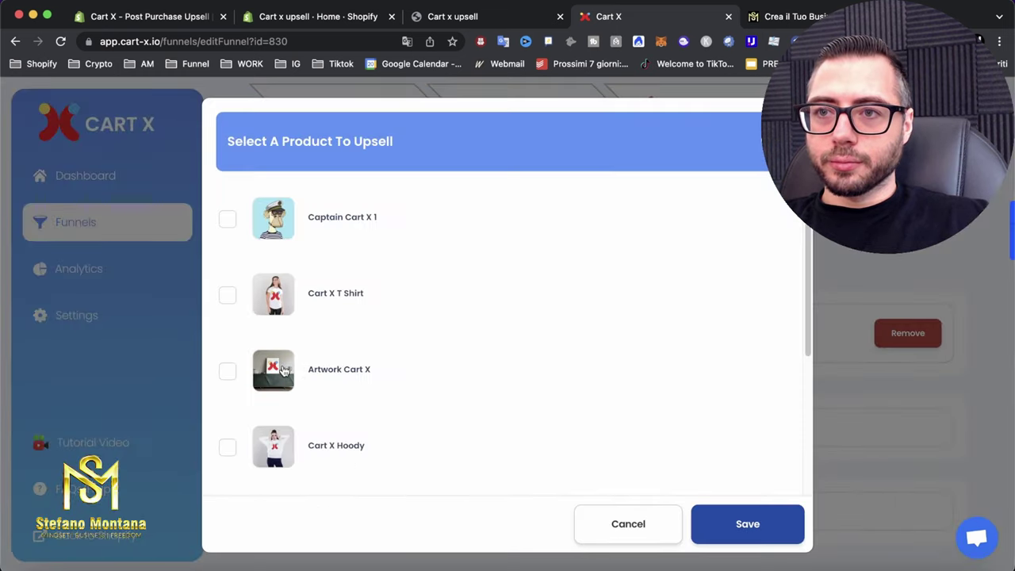
left_click(227, 371)
left_click(782, 526)
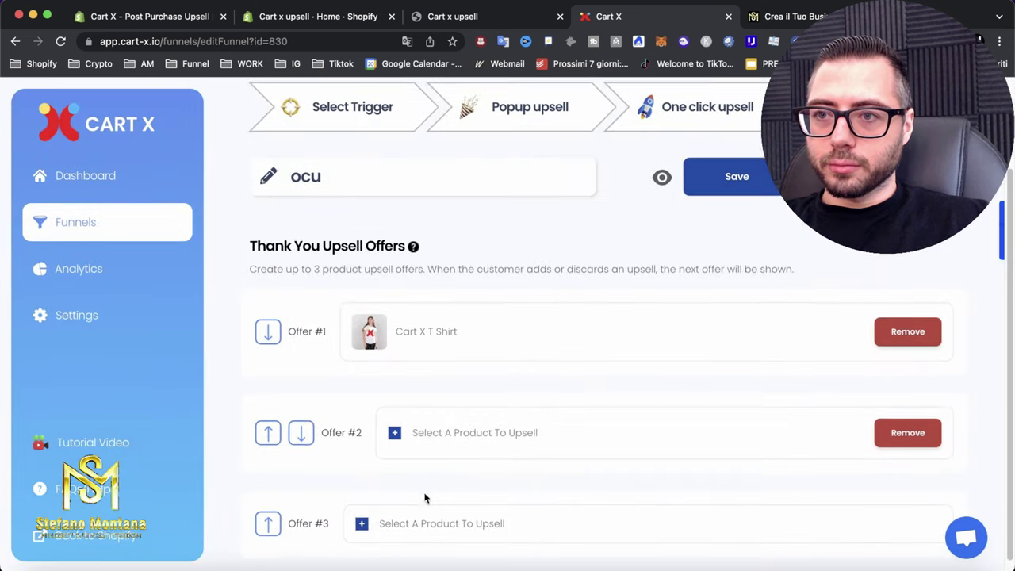
- Choose and save Cart X Hoody as the product for thank you page Offer #3
left_click(436, 515)
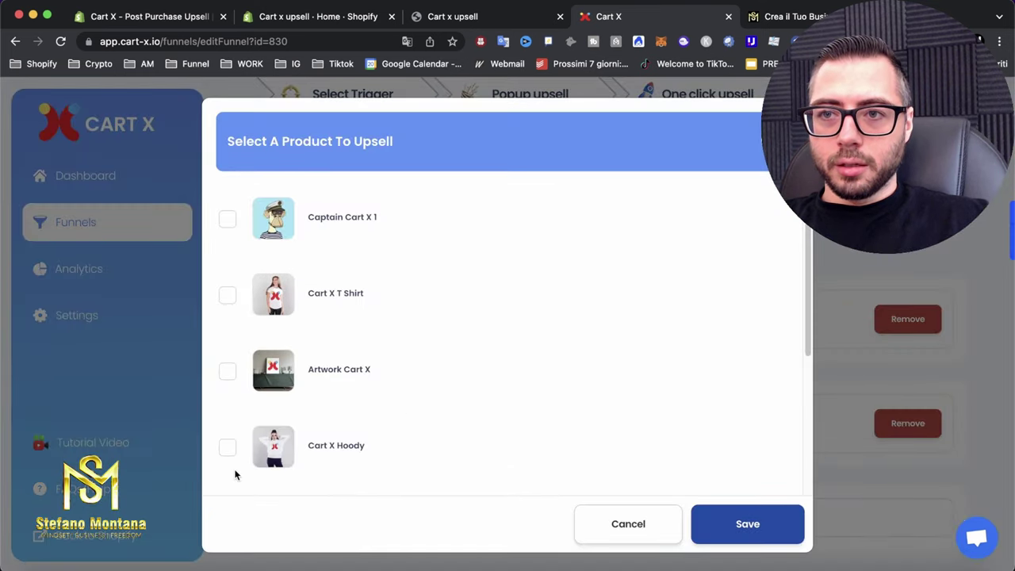
left_click(227, 448)
left_click(746, 525)
scroll(495, 365, "down", 1)
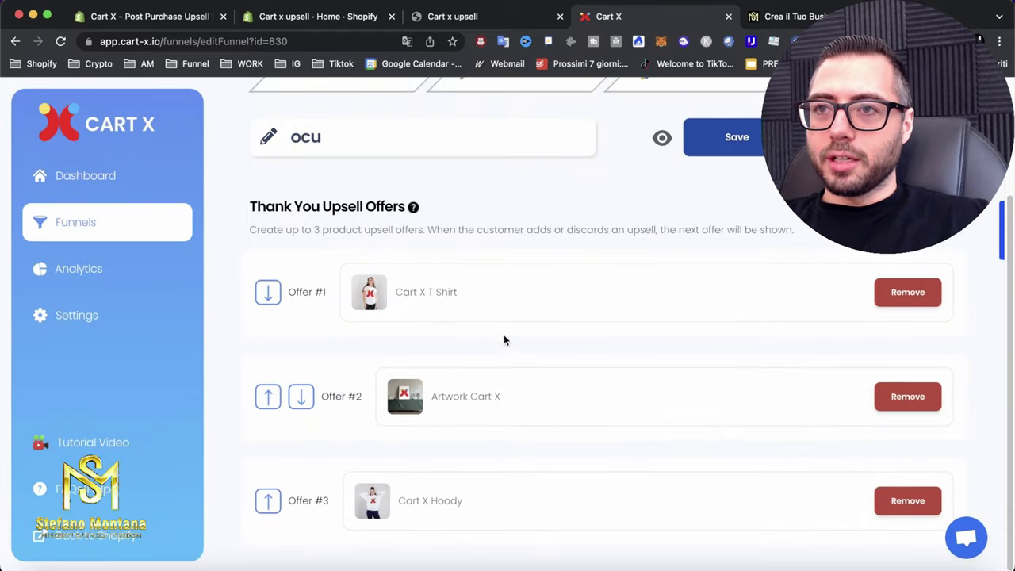
- Save the funnel with its three thank you upsell offers and open the design settings of the thank you page
scroll(674, 163, "up", 3)
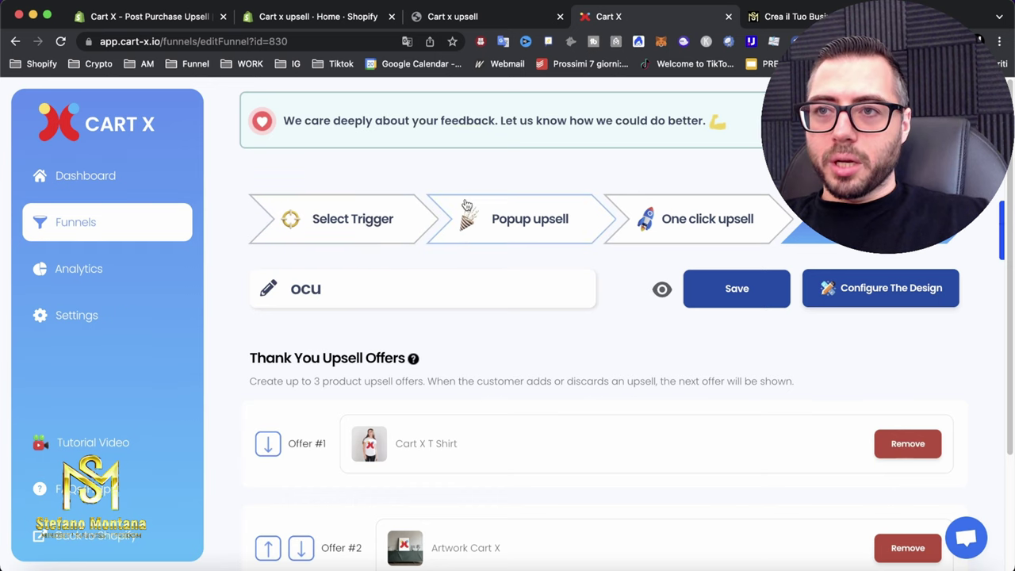
scroll(502, 292, "down", 3)
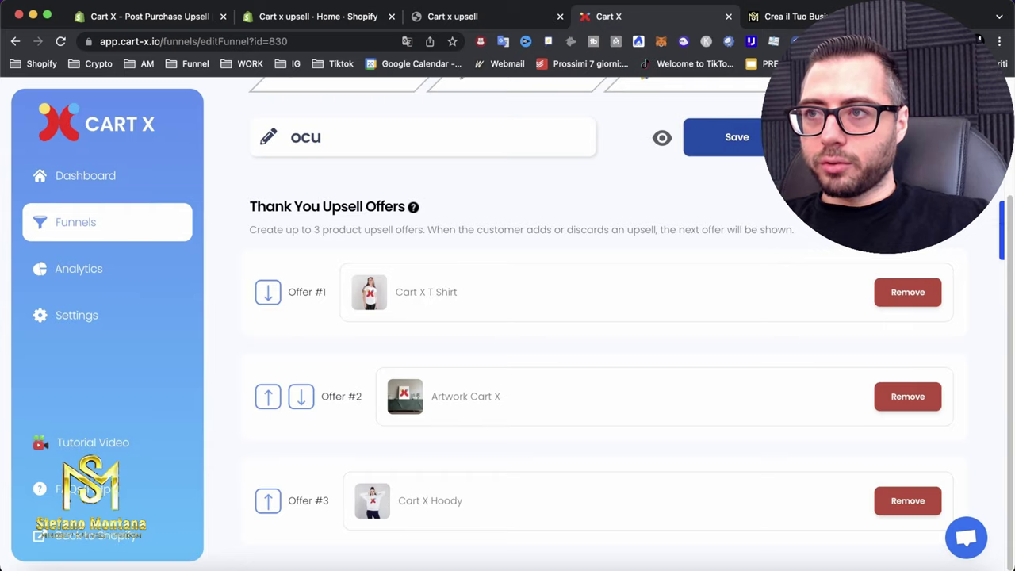
scroll(741, 238, "up", 3)
scroll(638, 429, "down", 3)
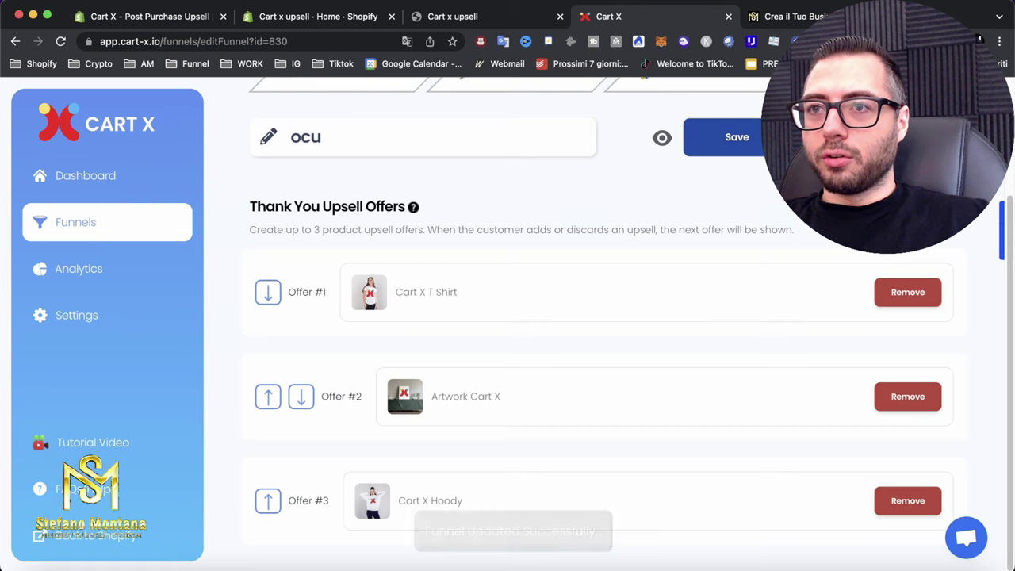
key("super+r")
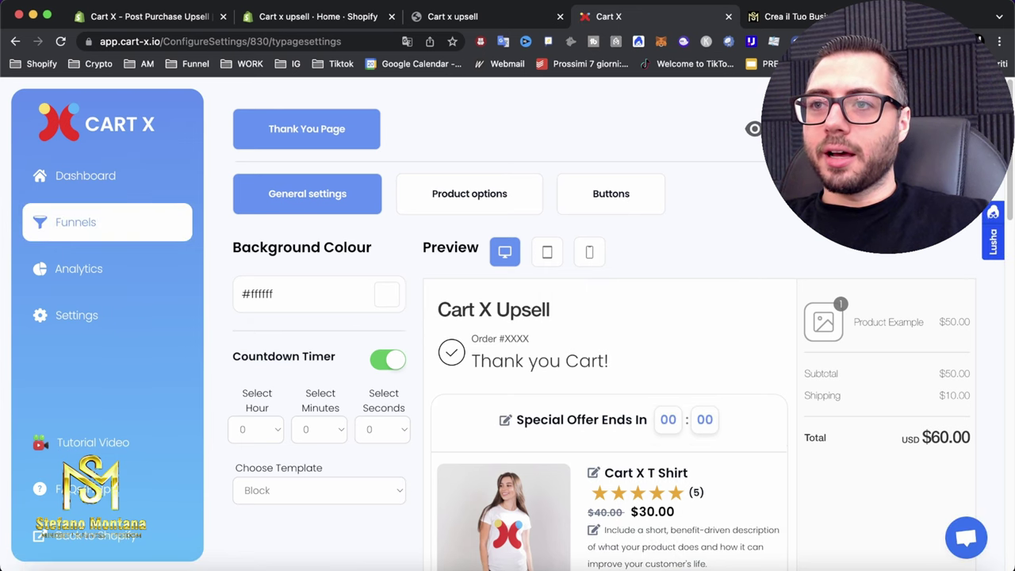
- Examine the desktop preview of the thank you page, from the offer timer and product offers down to the customer information and policies
scroll(793, 337, "down", 2)
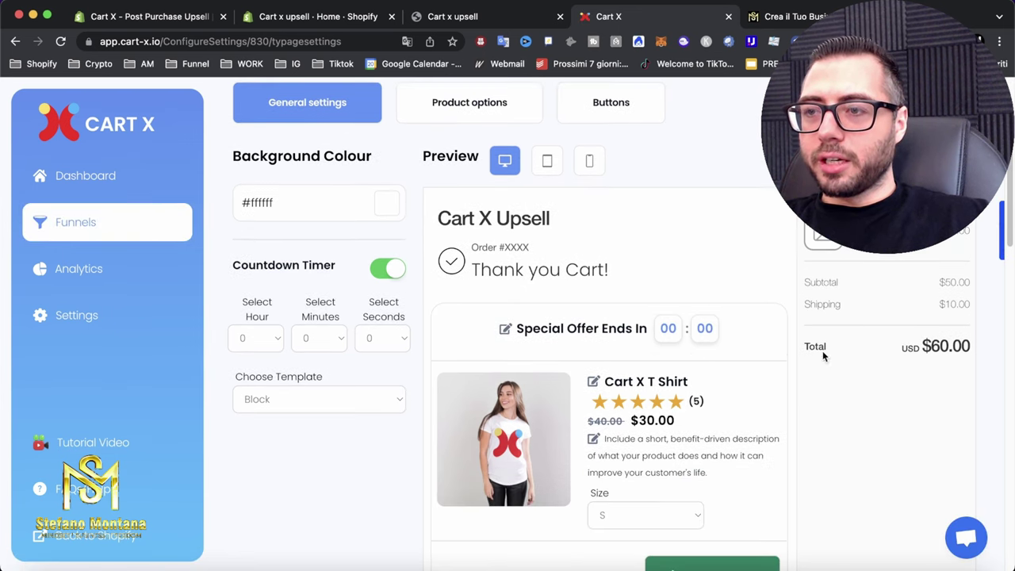
scroll(681, 318, "down", 6)
scroll(690, 333, "up", 8)
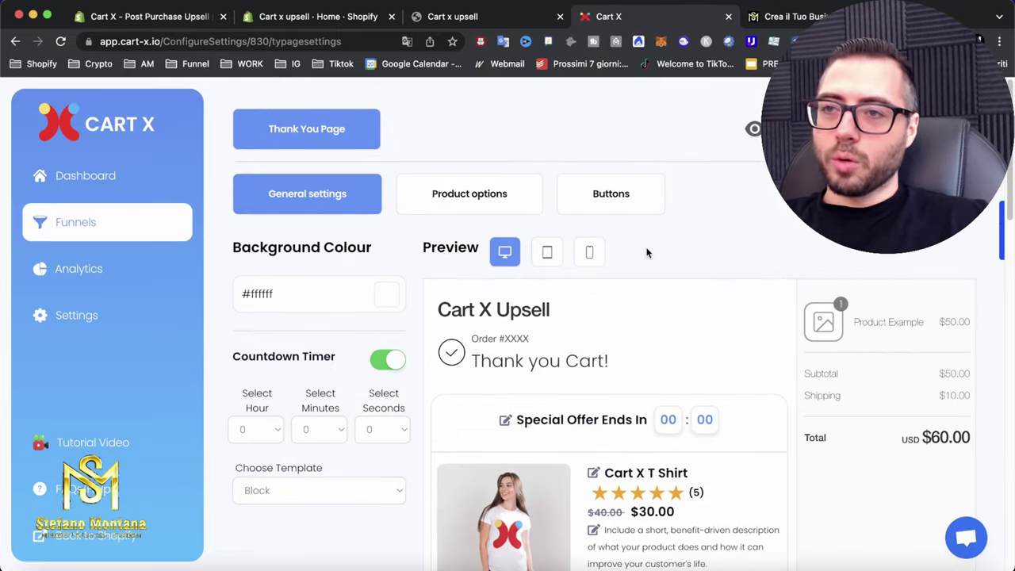
scroll(648, 260, "down", 15)
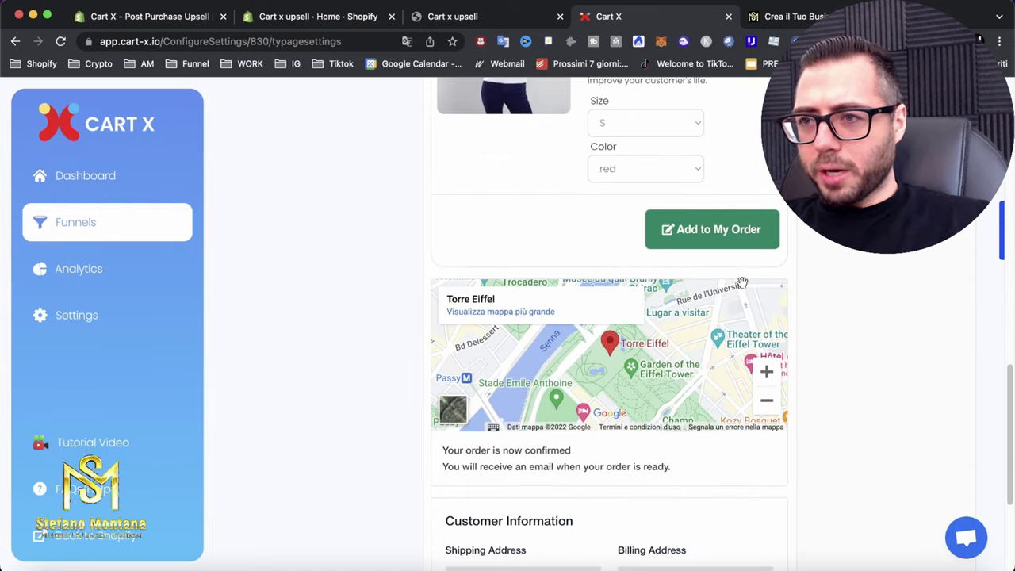
scroll(741, 282, "up", 15)
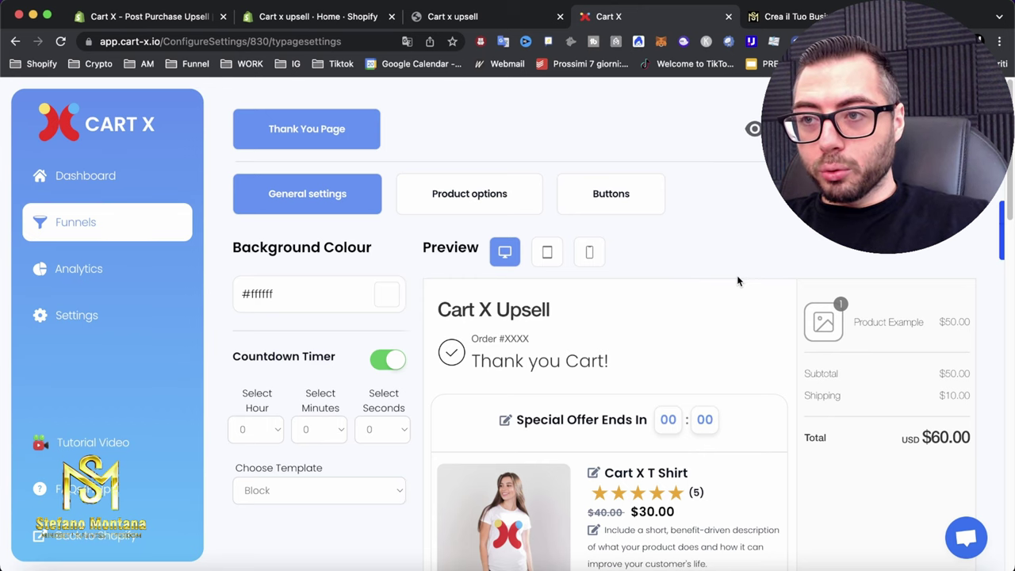
scroll(739, 278, "down", 4)
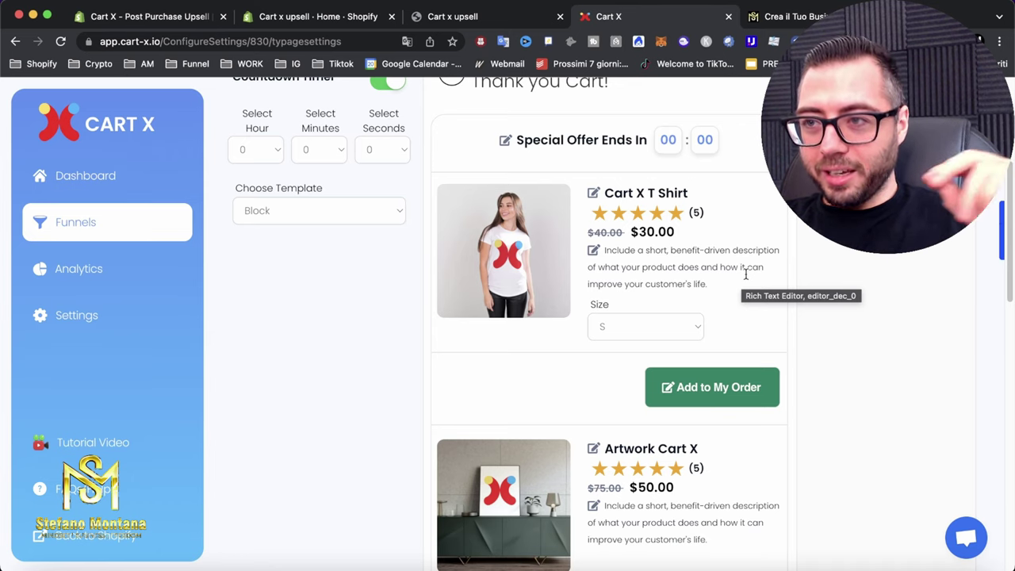
scroll(745, 274, "down", 10)
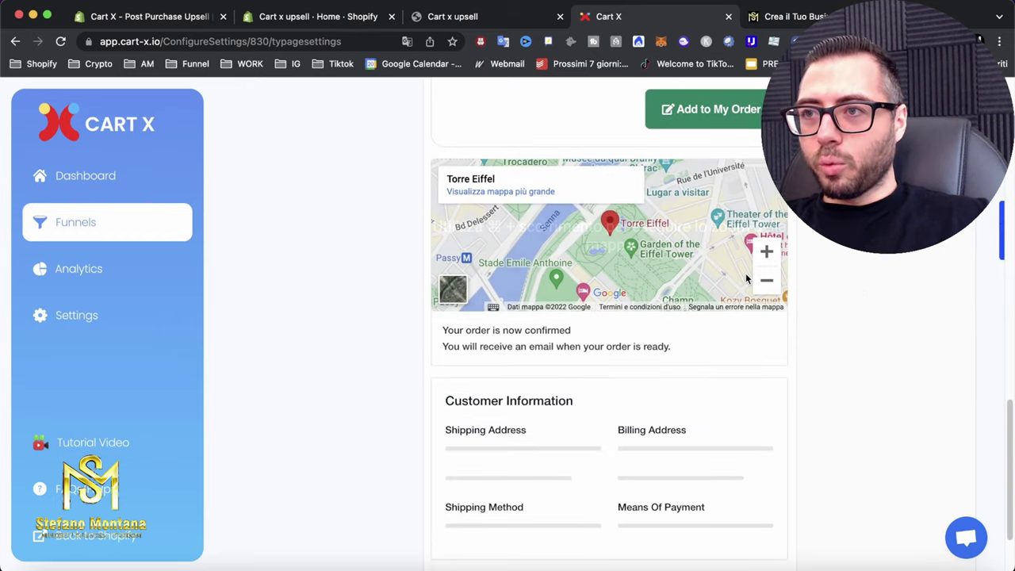
scroll(745, 277, "down", 2)
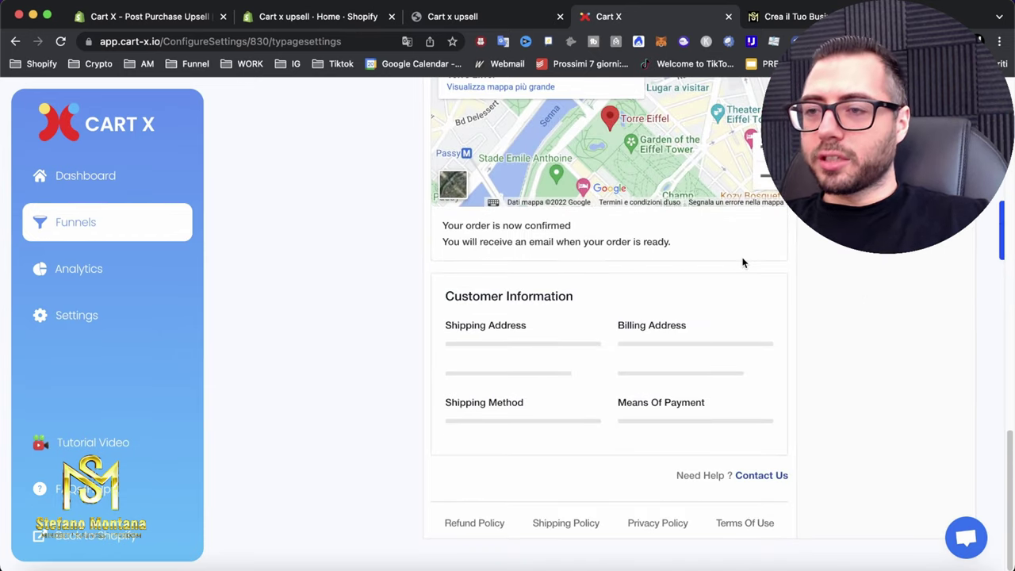
scroll(643, 349, "up", 15)
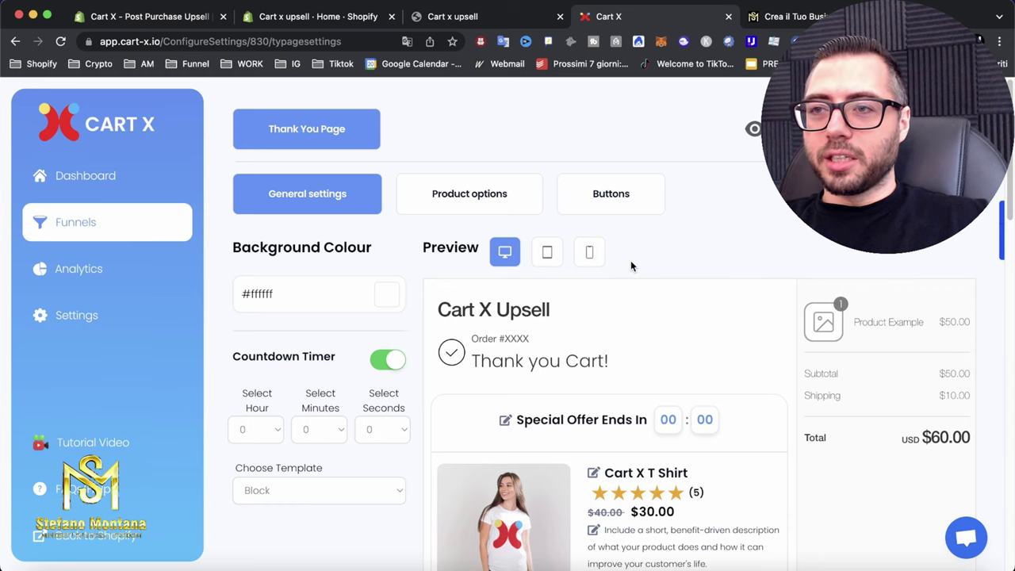
- Open the thank you page's product options and preview the page in the tablet and mobile layouts
left_click(470, 197)
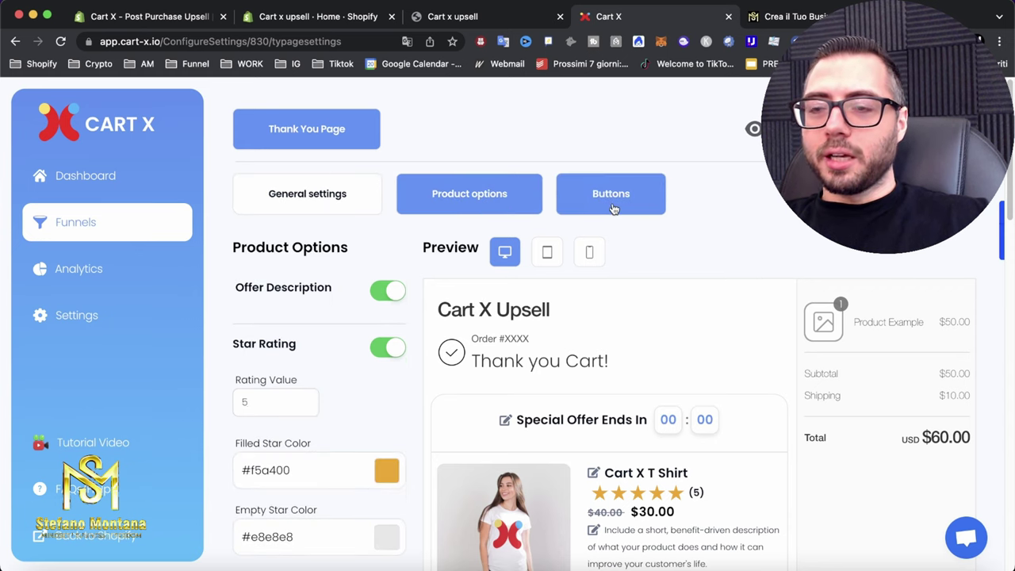
left_click(547, 253)
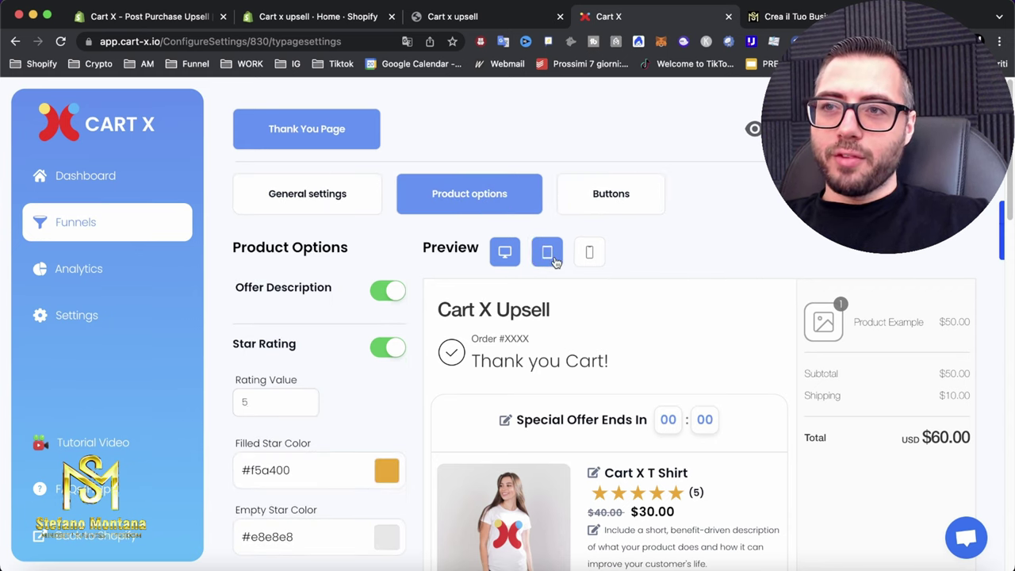
left_click(602, 267)
scroll(681, 338, "down", 4)
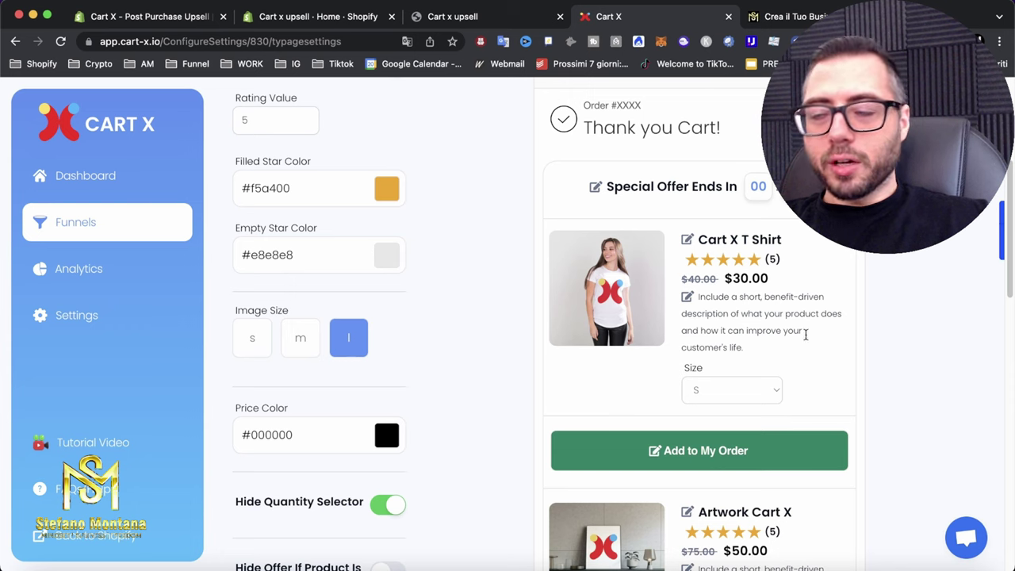
- Examine the thank you page's product options and button settings alongside the mobile preview of its offers
scroll(785, 338, "up", 4)
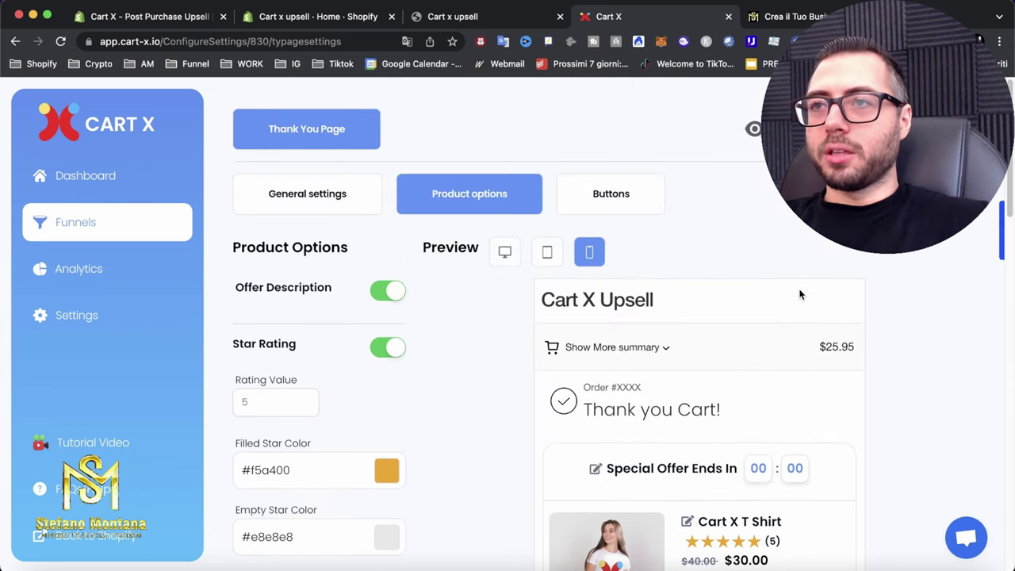
scroll(799, 295, "down", 4)
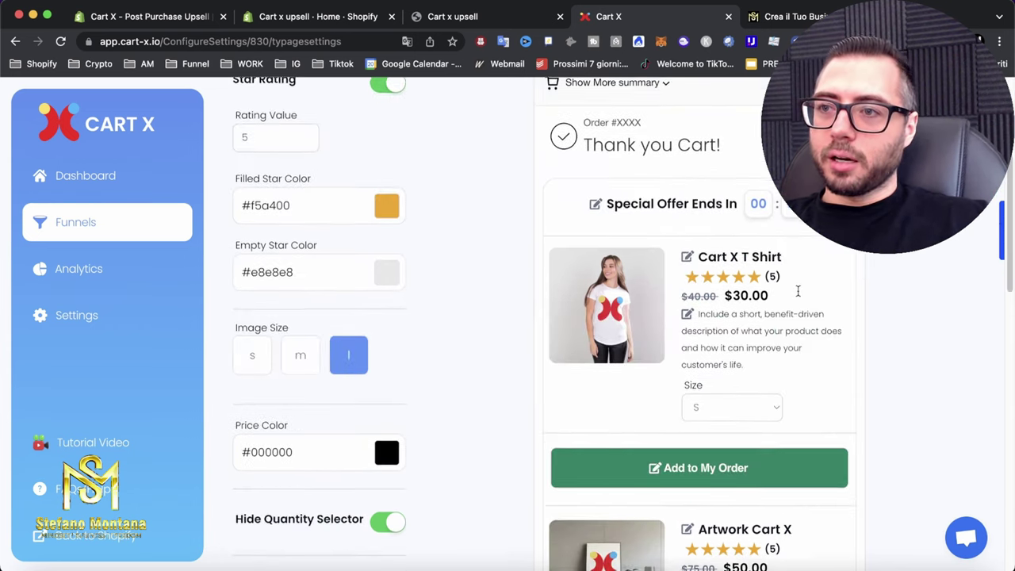
scroll(793, 297, "down", 2)
scroll(801, 344, "up", 6)
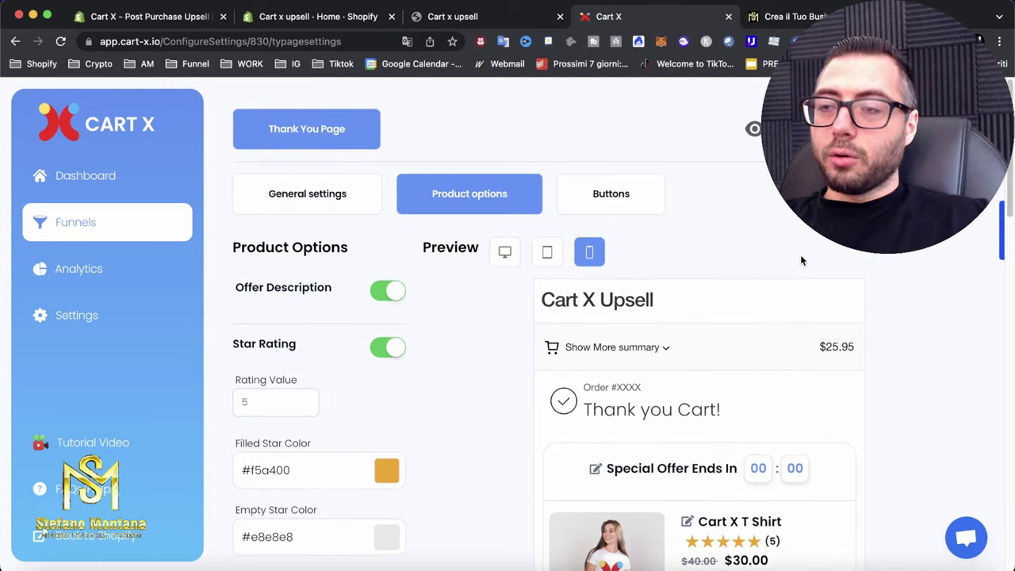
left_click(633, 196)
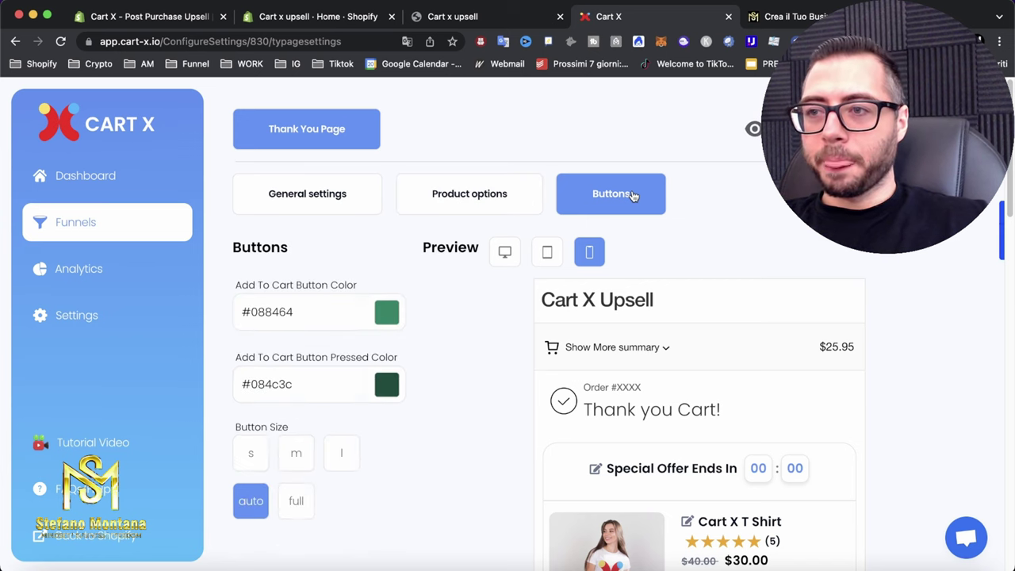
left_click(524, 193)
scroll(748, 293, "down", 3)
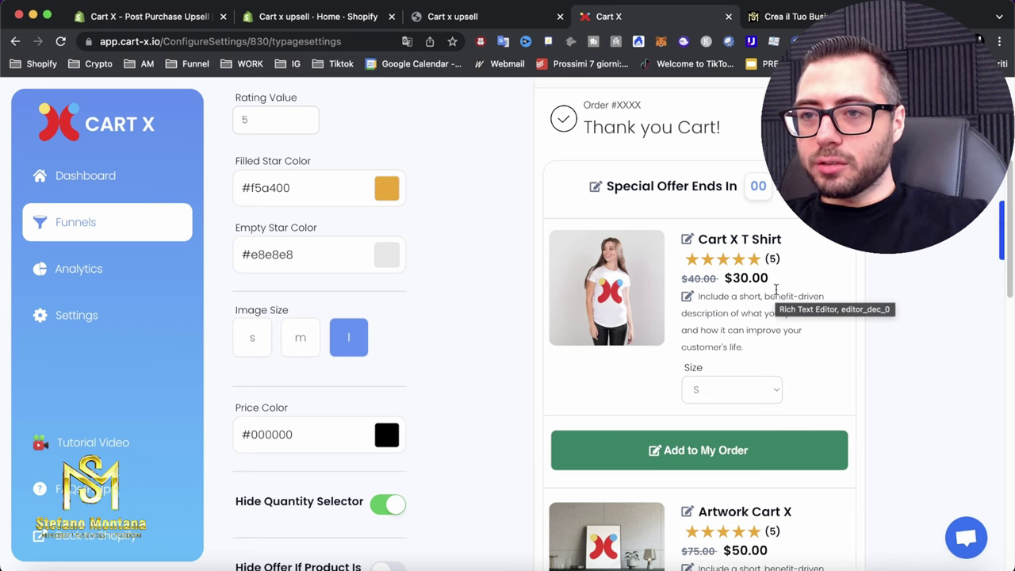
scroll(776, 289, "down", 2)
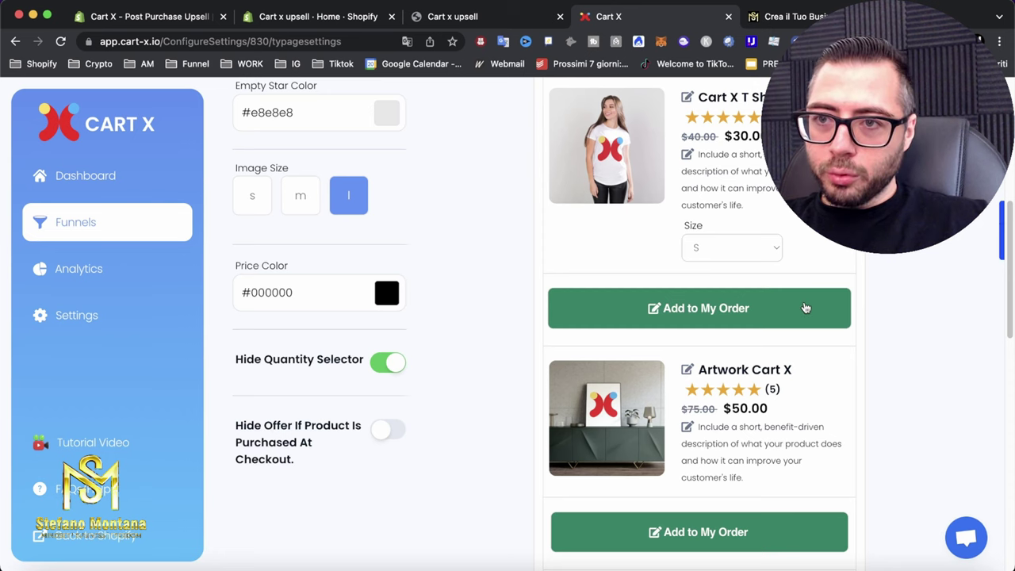
scroll(777, 295, "up", 2)
scroll(805, 307, "up", 4)
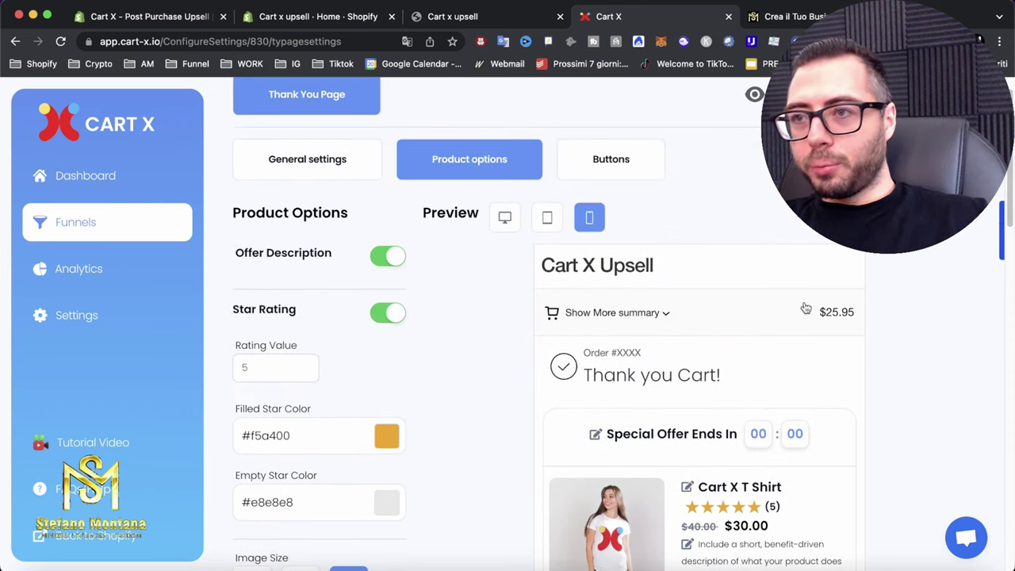
- Open the thank you page's button settings, save the page design and return to the funnel's thank you upsell offers
left_click(596, 169)
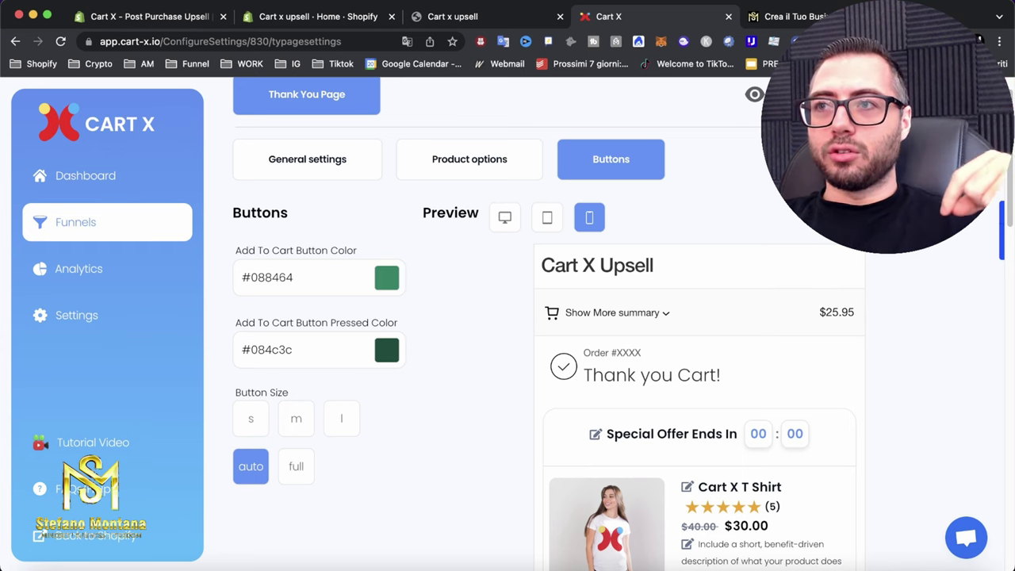
left_click(825, 94)
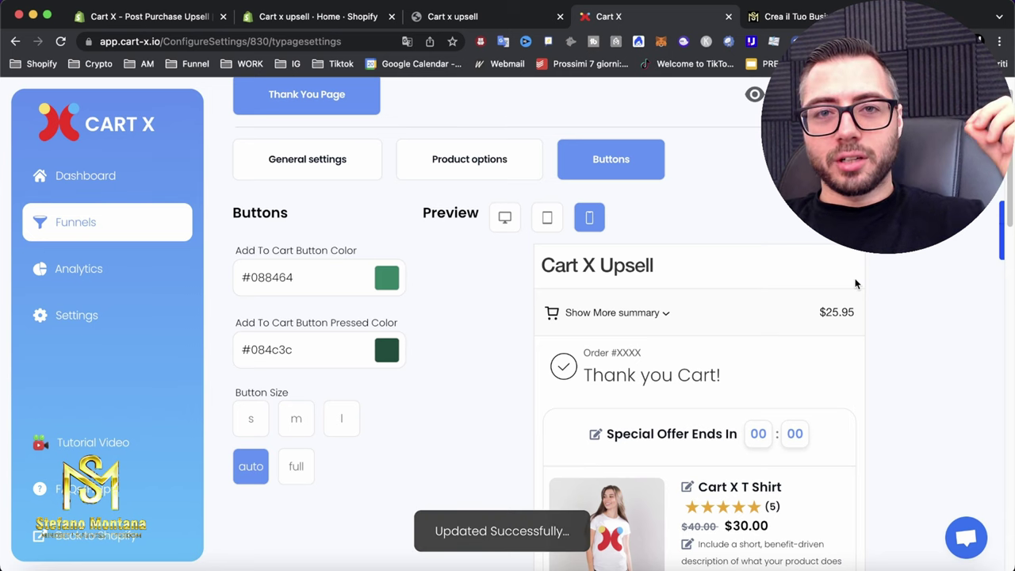
left_click(888, 94)
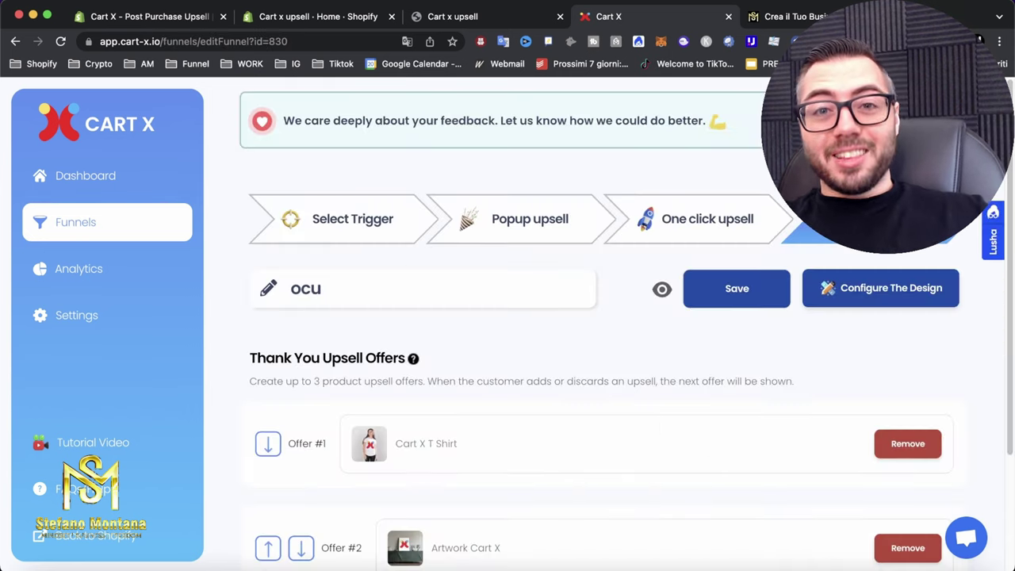